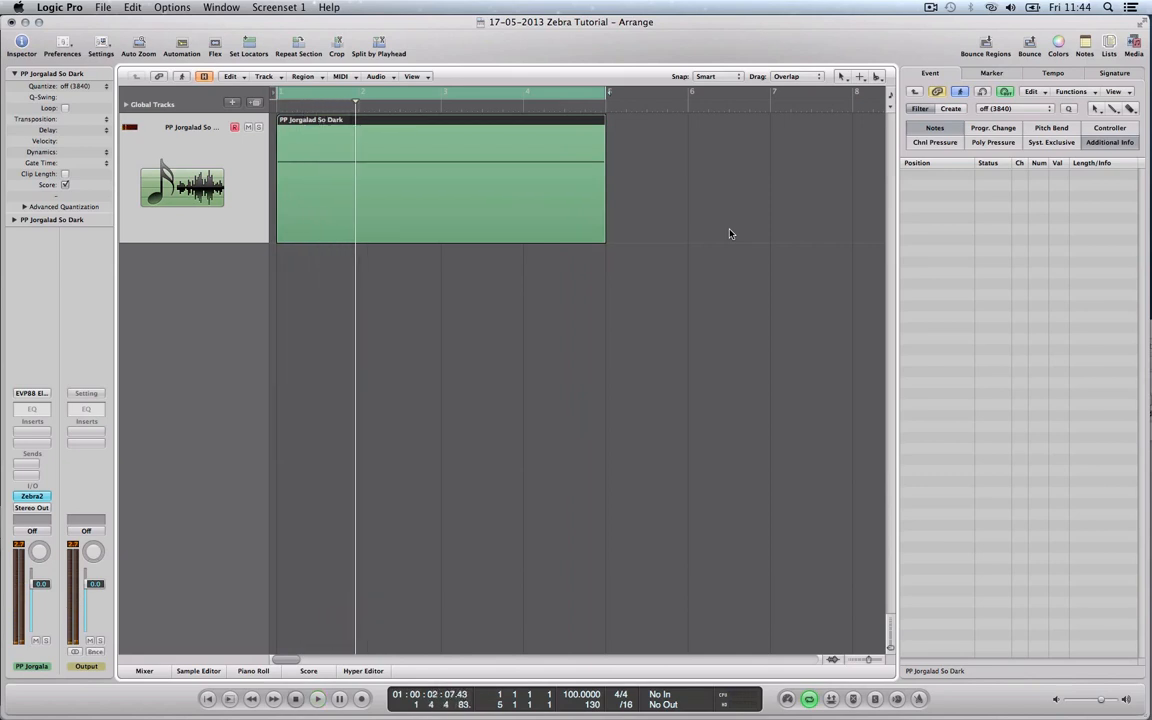
Step: Transpose the sustained note in the PP Jorgalad So Dark region up to F#3 and play the region back
key("super+6")
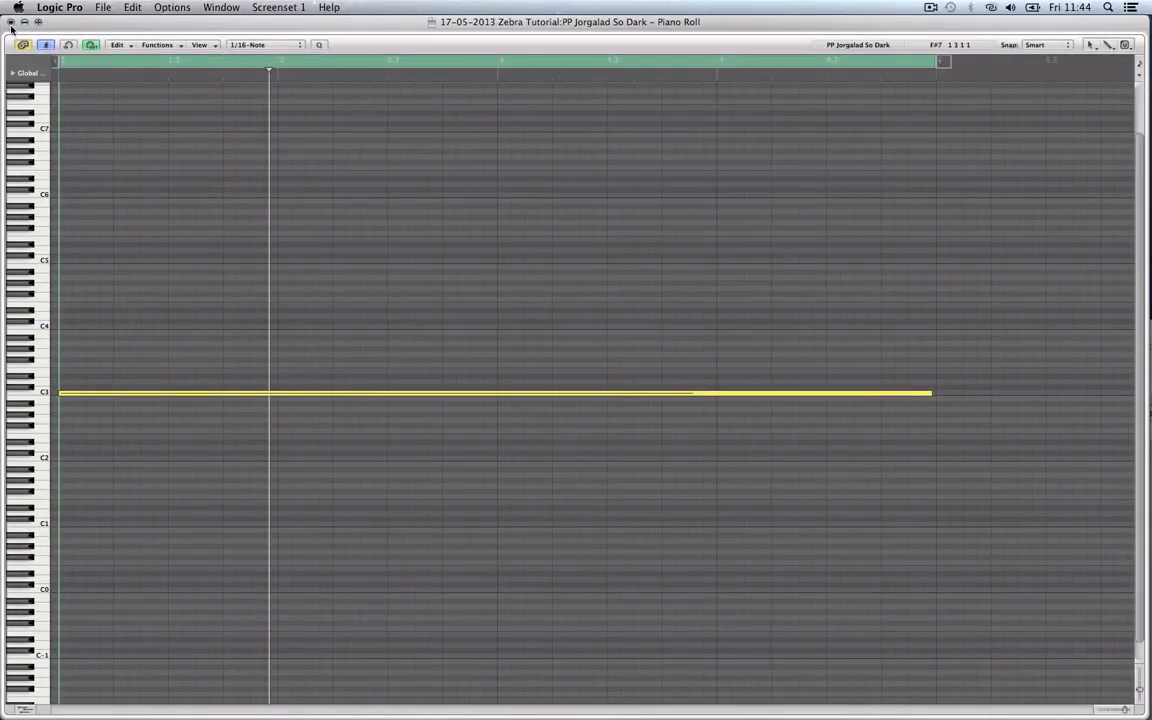
left_click_drag(211, 483, 230, 288)
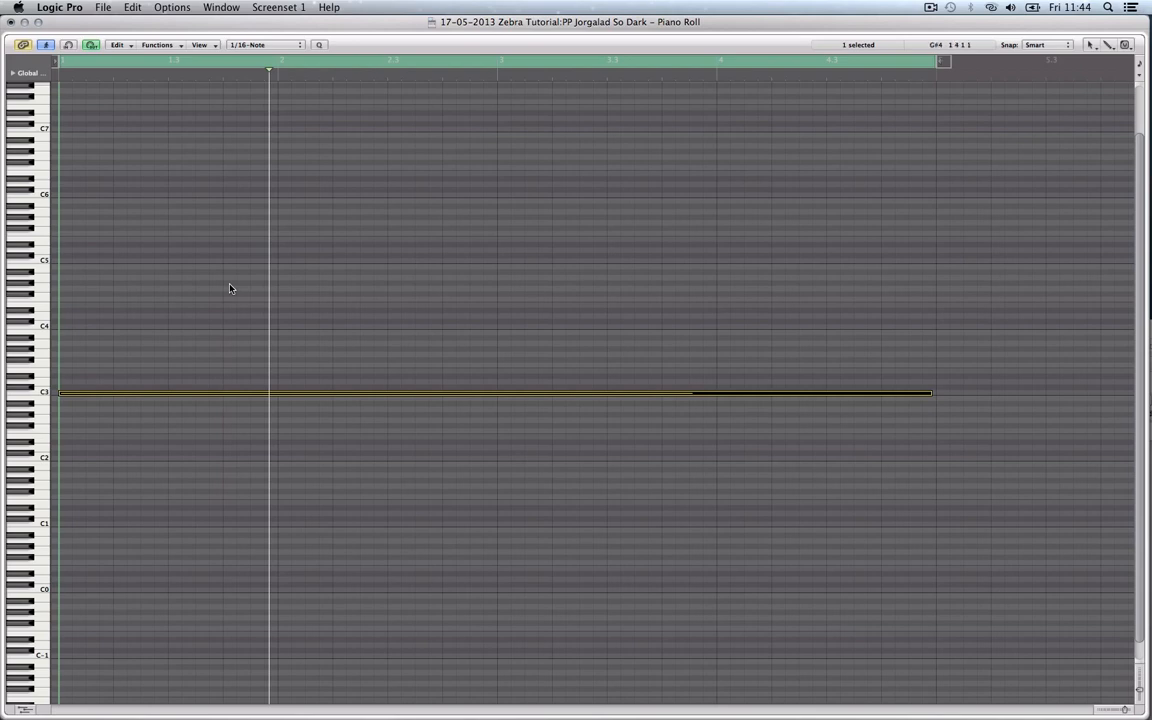
key("alt+shift+Up")
key("alt+Down")
key("alt+Down")
key("alt+Down")
key("alt+Down")
key("alt+Down")
key("alt+Down")
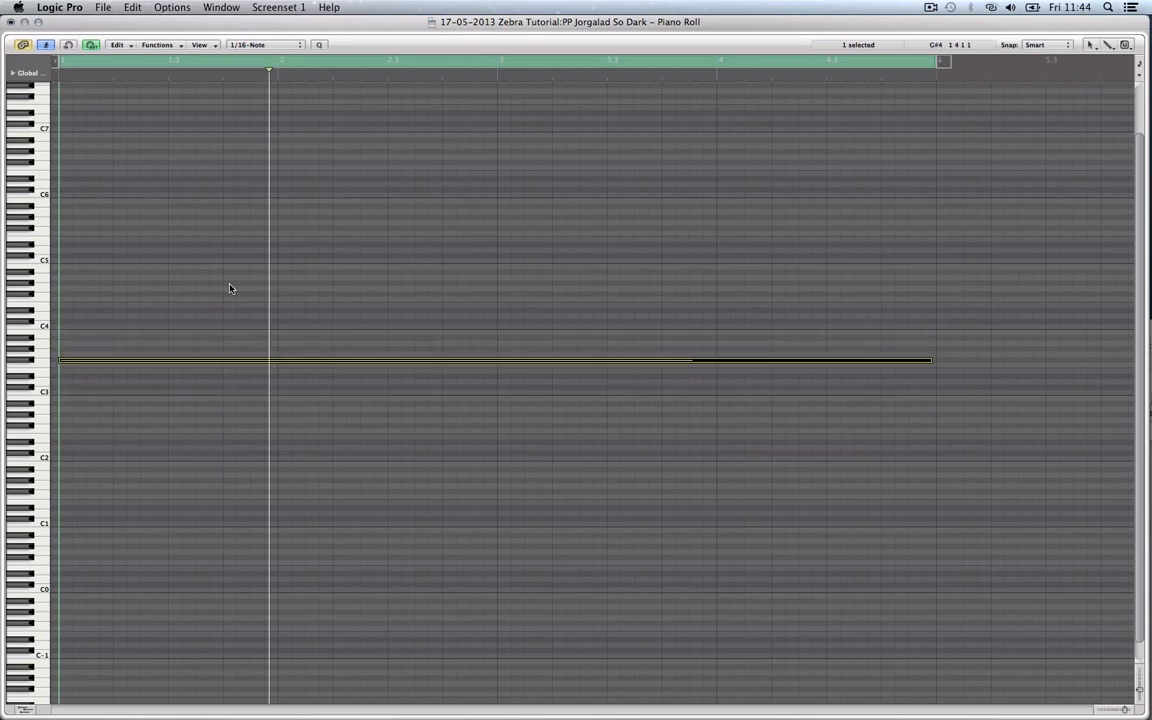
key("space")
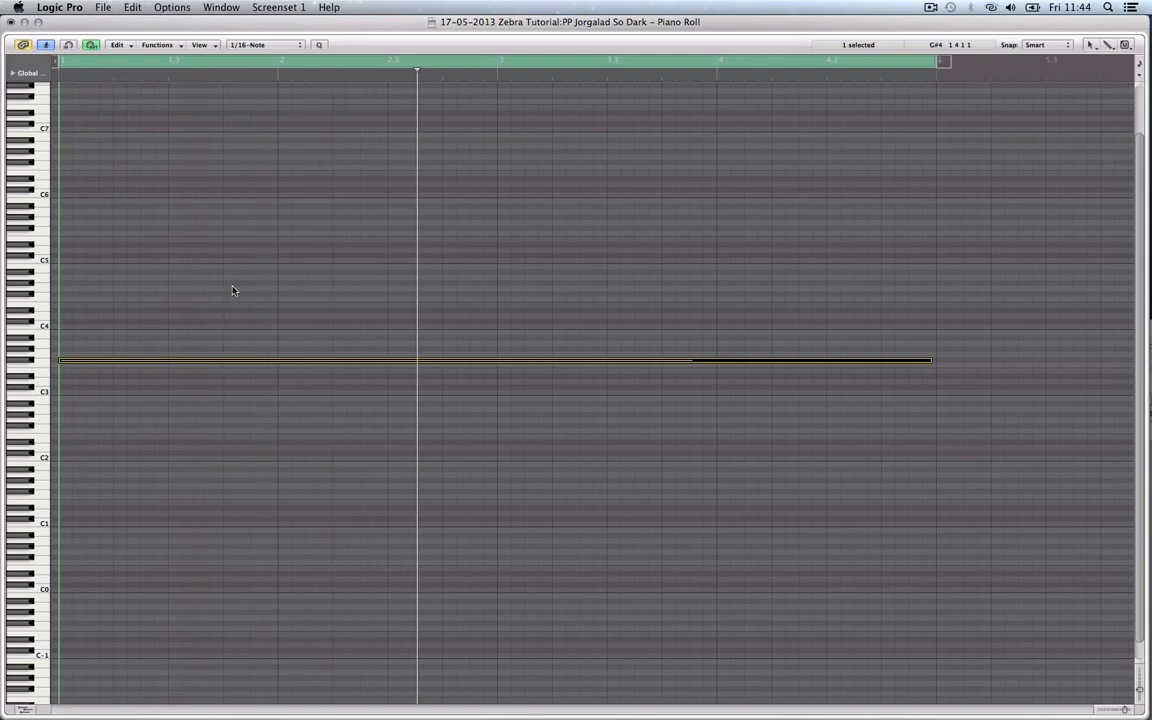
left_click(11, 22)
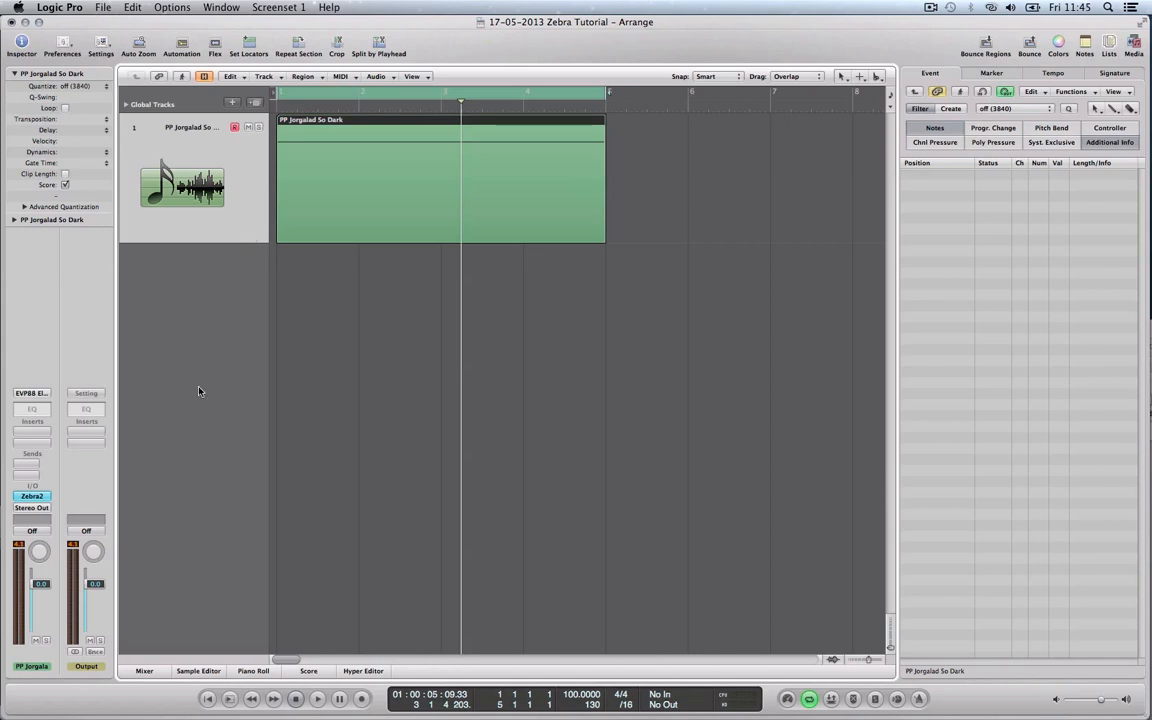
Step: Open the track's Zebra2 instrument and look over its preset list and the synthesis modules of PP Jorgalad So Dark
left_click(45, 496)
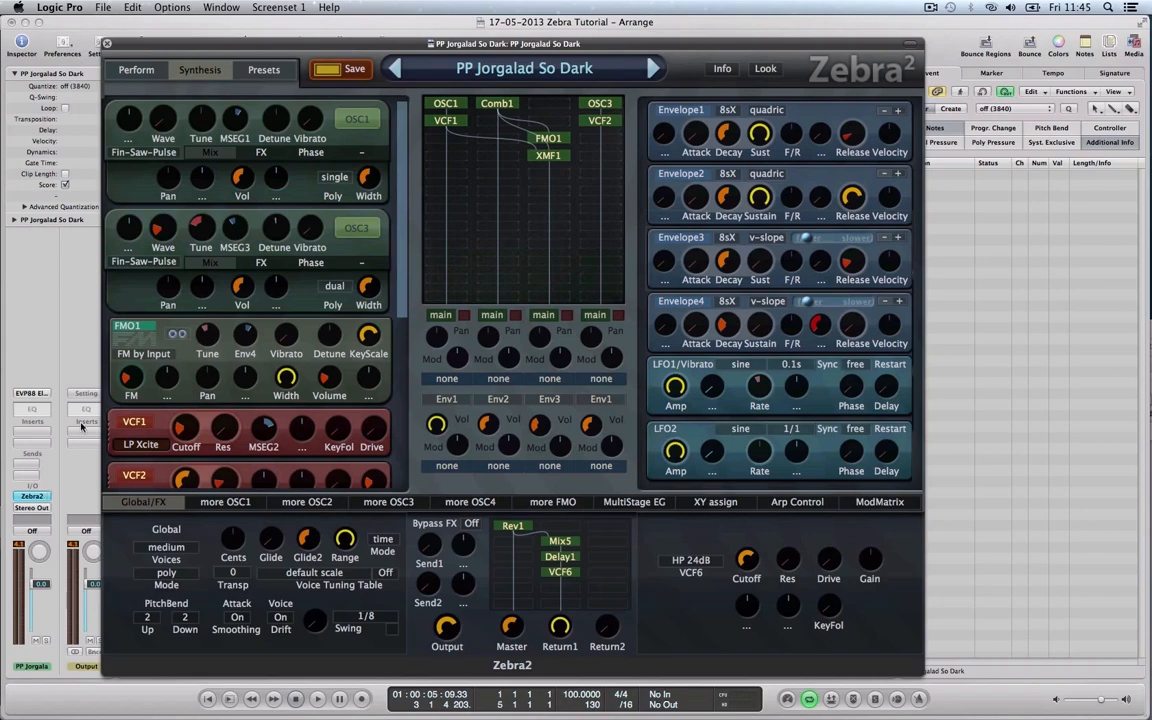
left_click(265, 70)
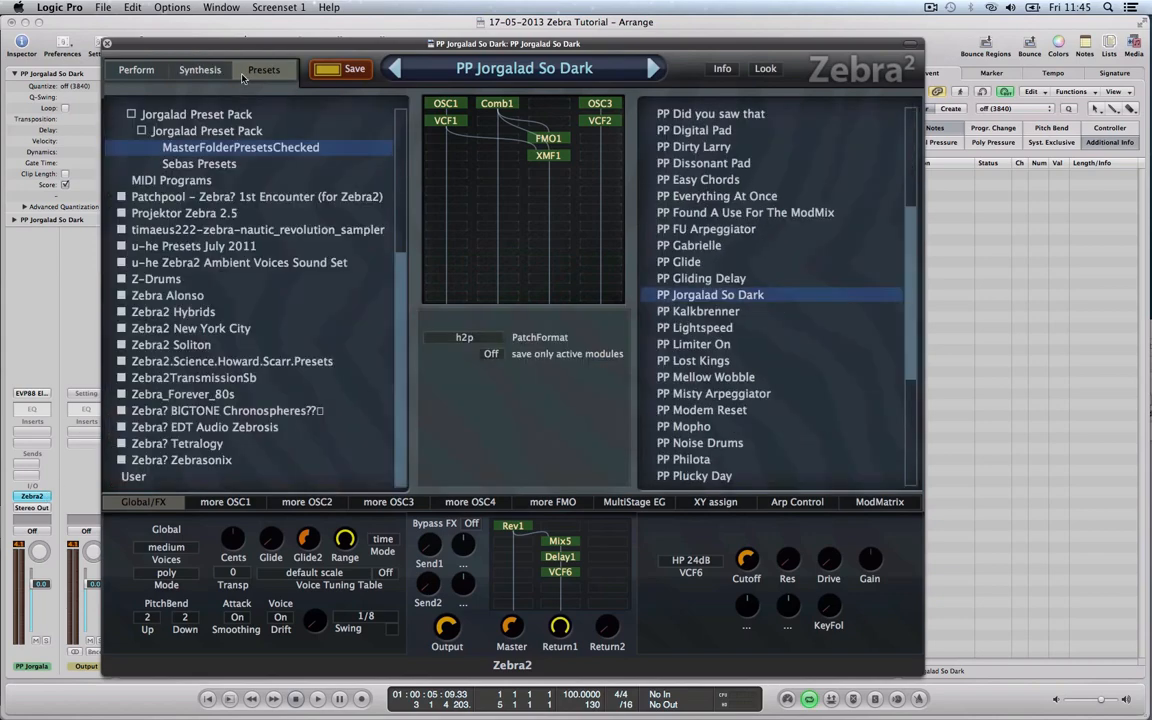
left_click(224, 74)
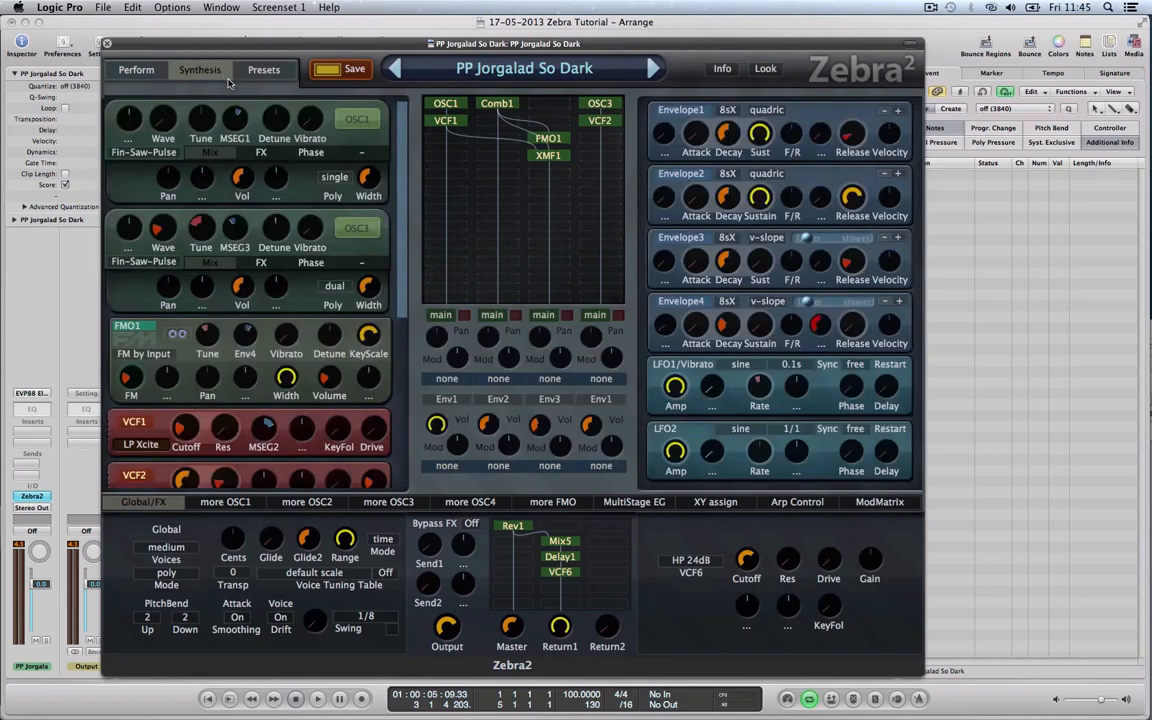
mouse_move(403, 215)
left_mouse_down()
mouse_move(410, 333)
mouse_move(407, 198)
left_mouse_up()
scroll(407, 163, "down", 2)
scroll(407, 155, "up", 2)
scroll(401, 110, "down", 3)
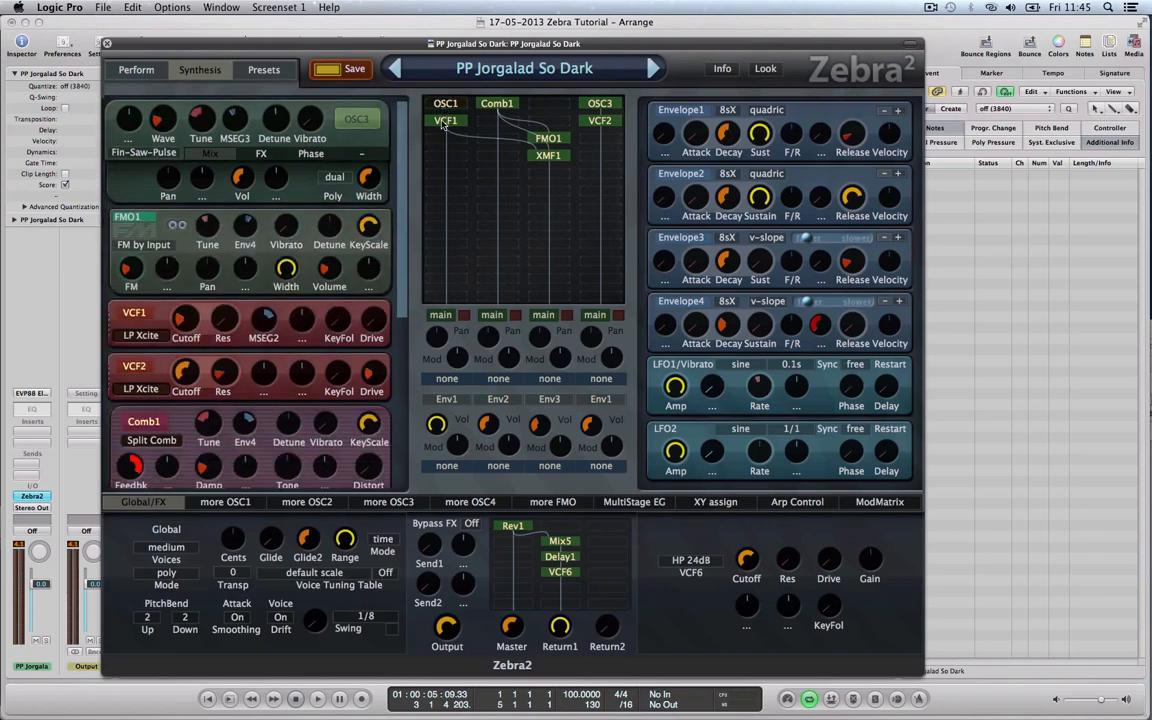
Step: Deactivate all the oscillator, filter, comb and FM modules in the patch grid
double_click(492, 103)
double_click(548, 138)
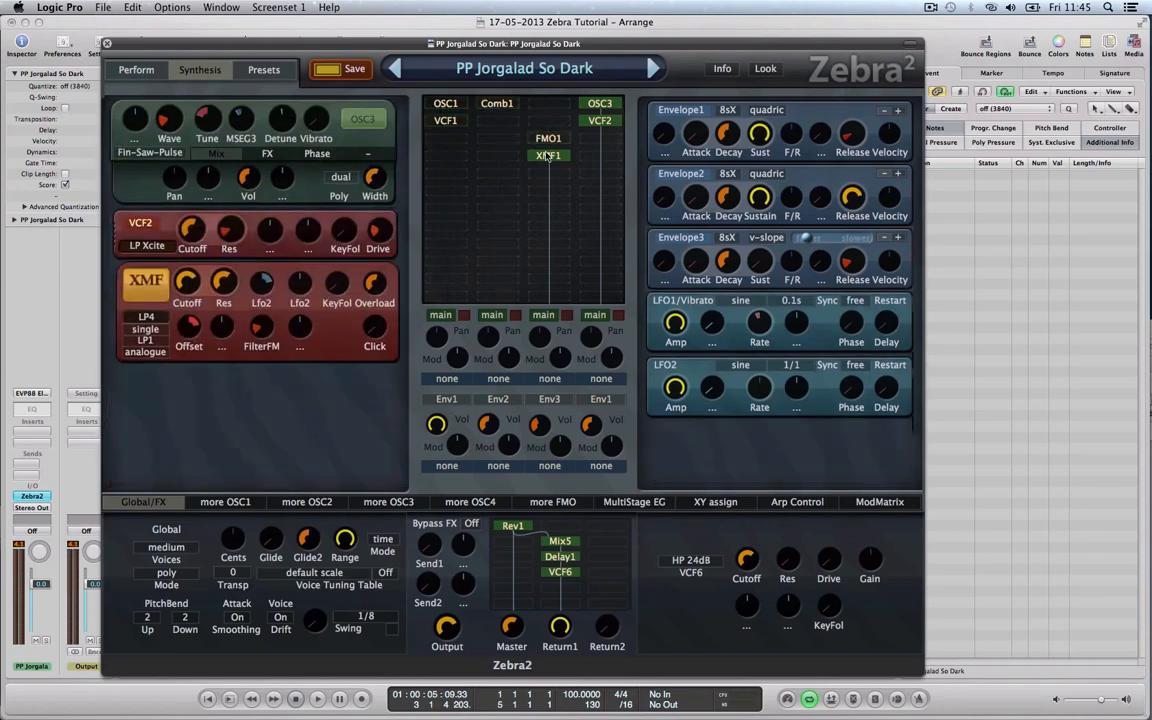
double_click(548, 155)
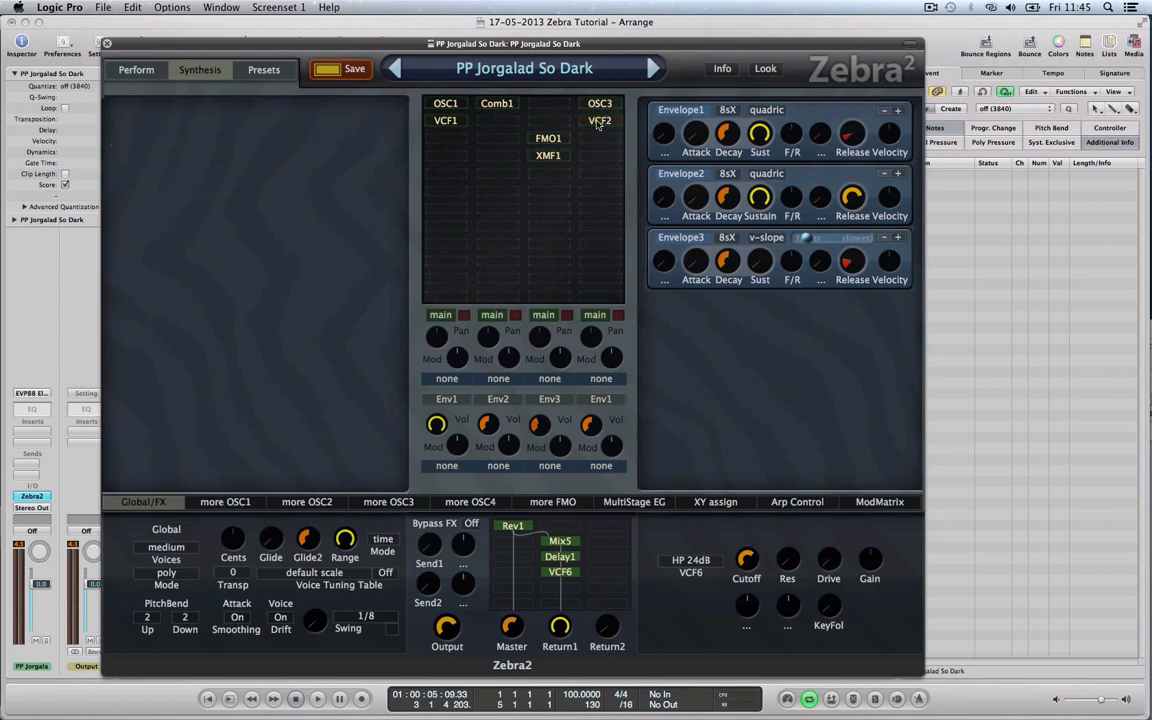
Step: Reactivate OSC1, VCF1, Comb1, XMF1, FMO1, VCF2 and OSC3 in the patch grid
left_click(449, 107)
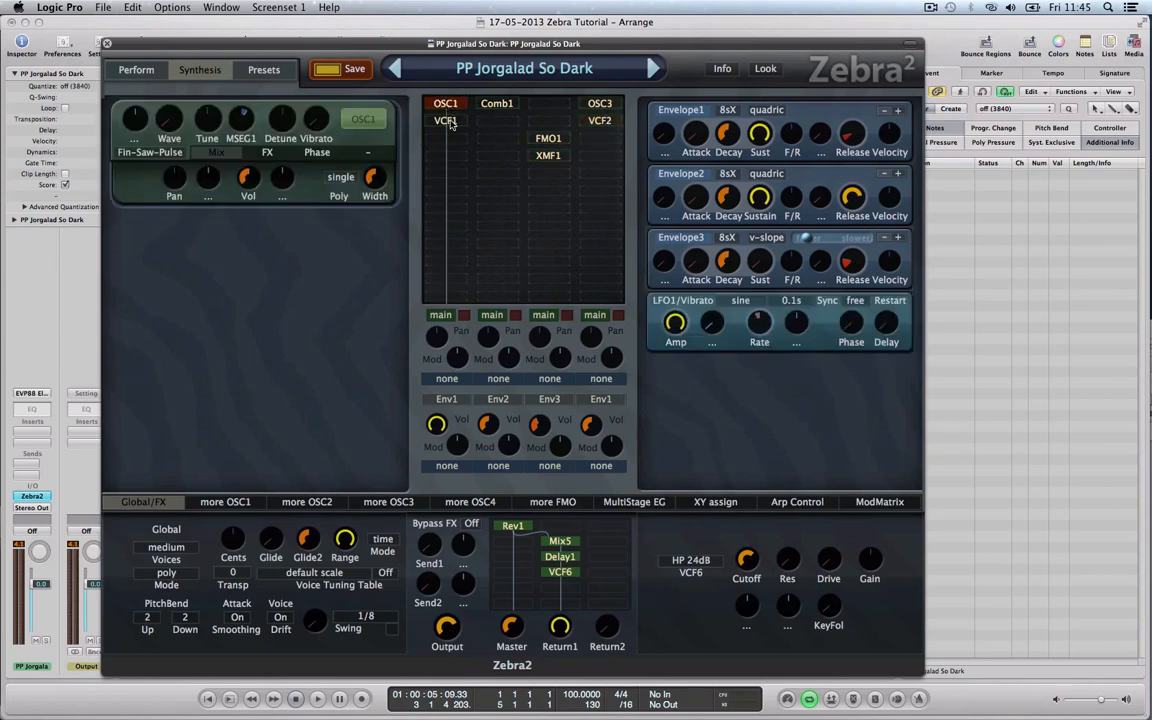
left_click(449, 121)
left_click(496, 104)
left_click(548, 154)
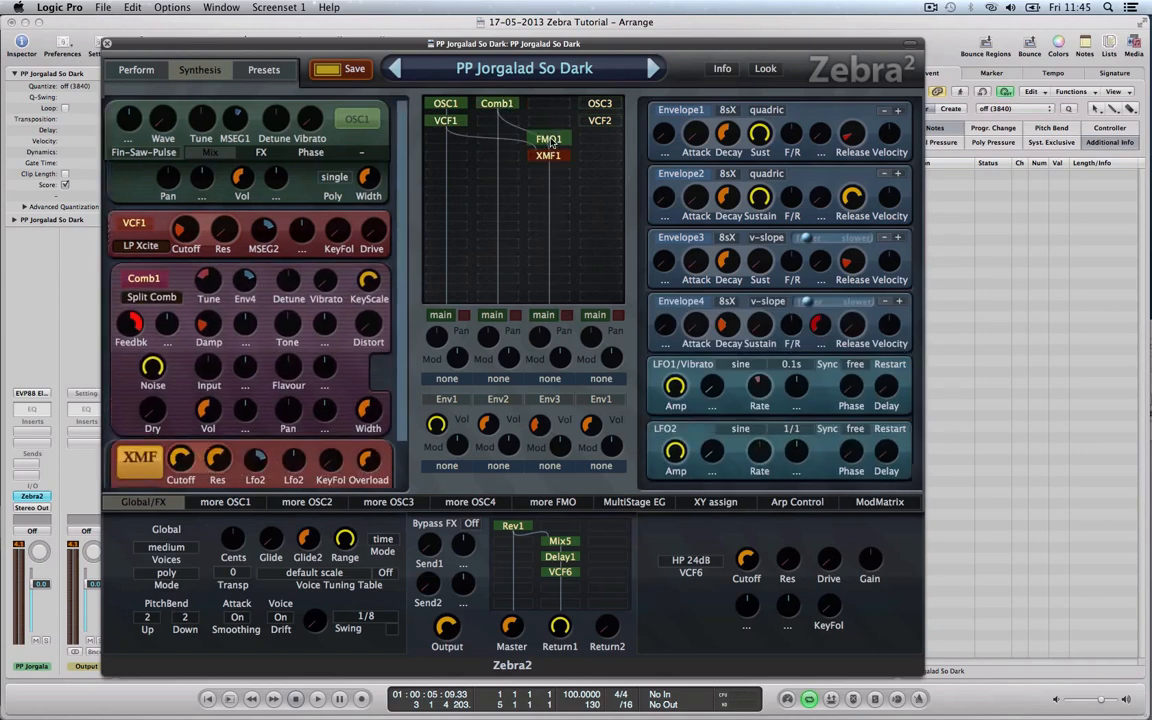
left_click(550, 141)
left_click(597, 122)
left_click(599, 104)
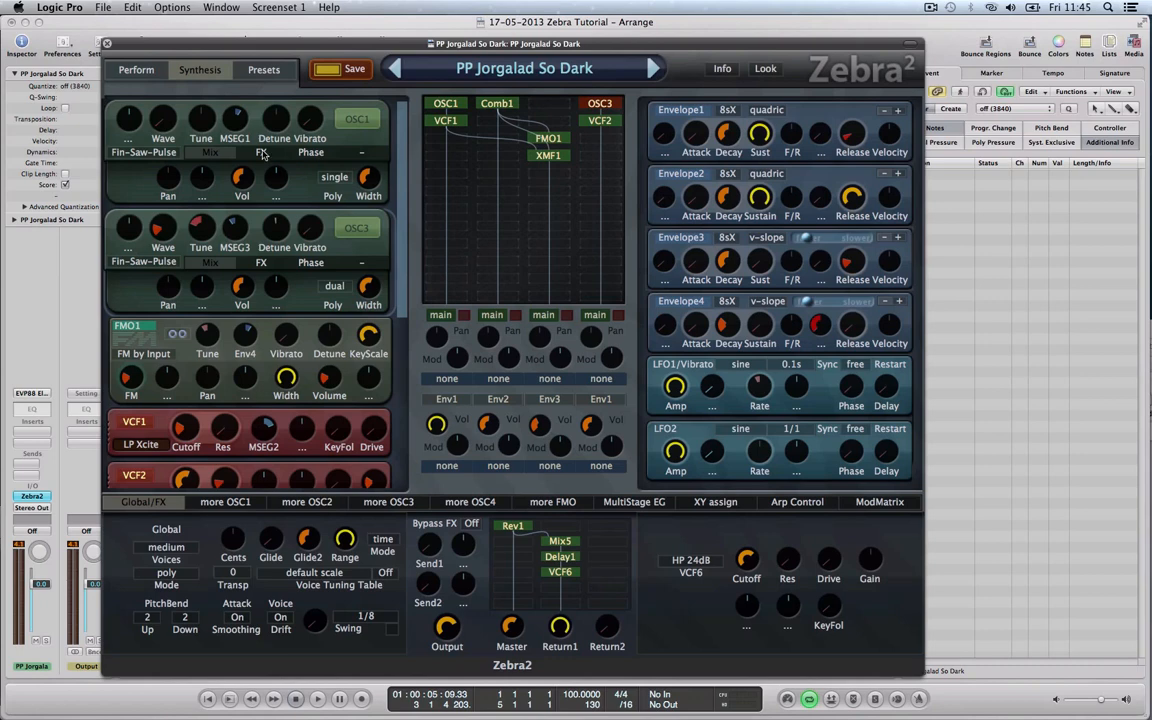
Step: Examine OSC1's effects, waveform editor, MSEG1 tune modulation, phase and mix settings
left_click(210, 152)
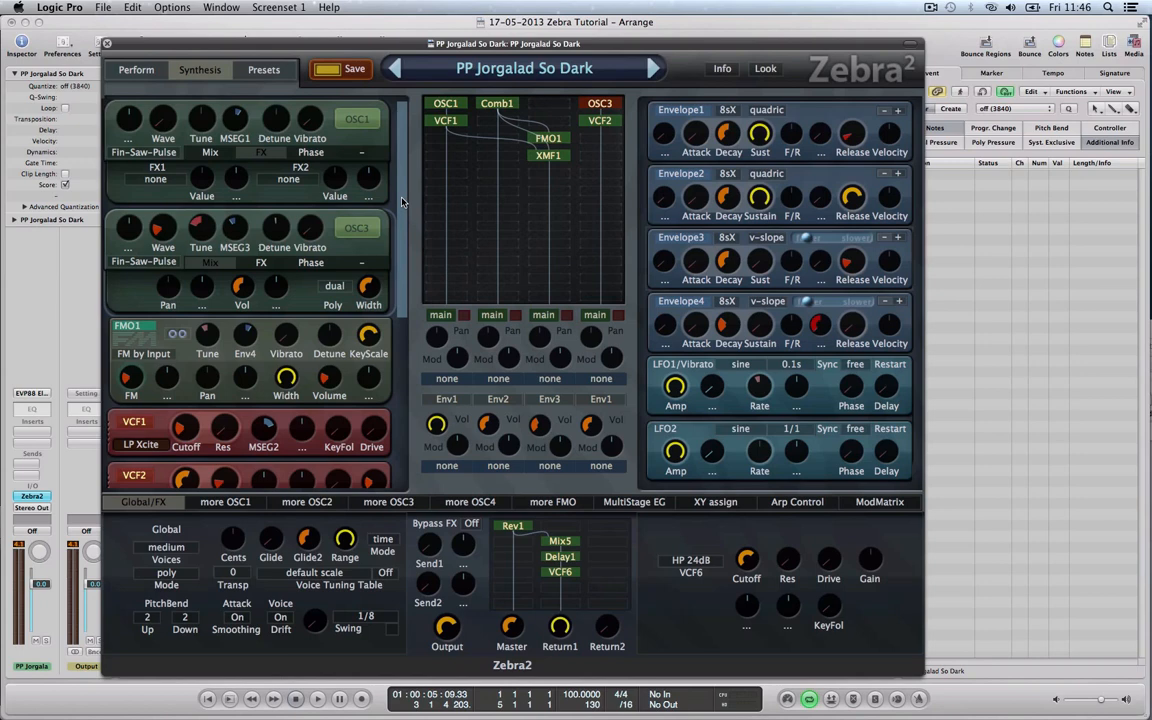
left_click_drag(402, 202, 407, 283)
left_click(442, 103)
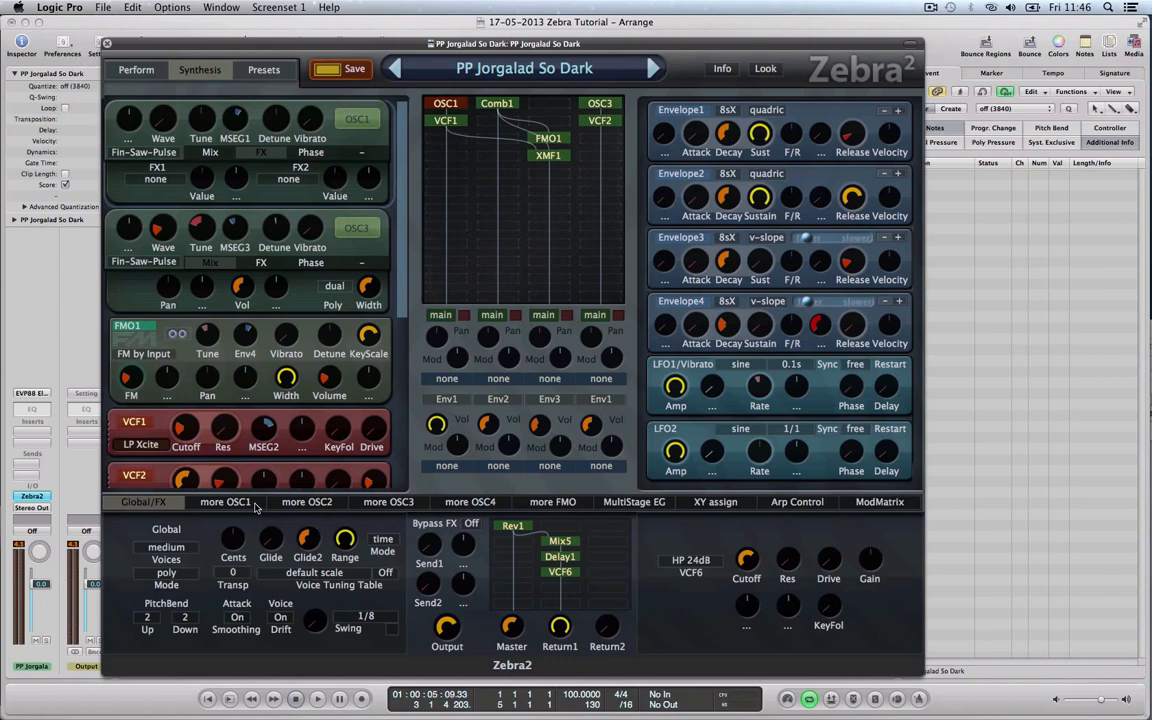
left_click(225, 502)
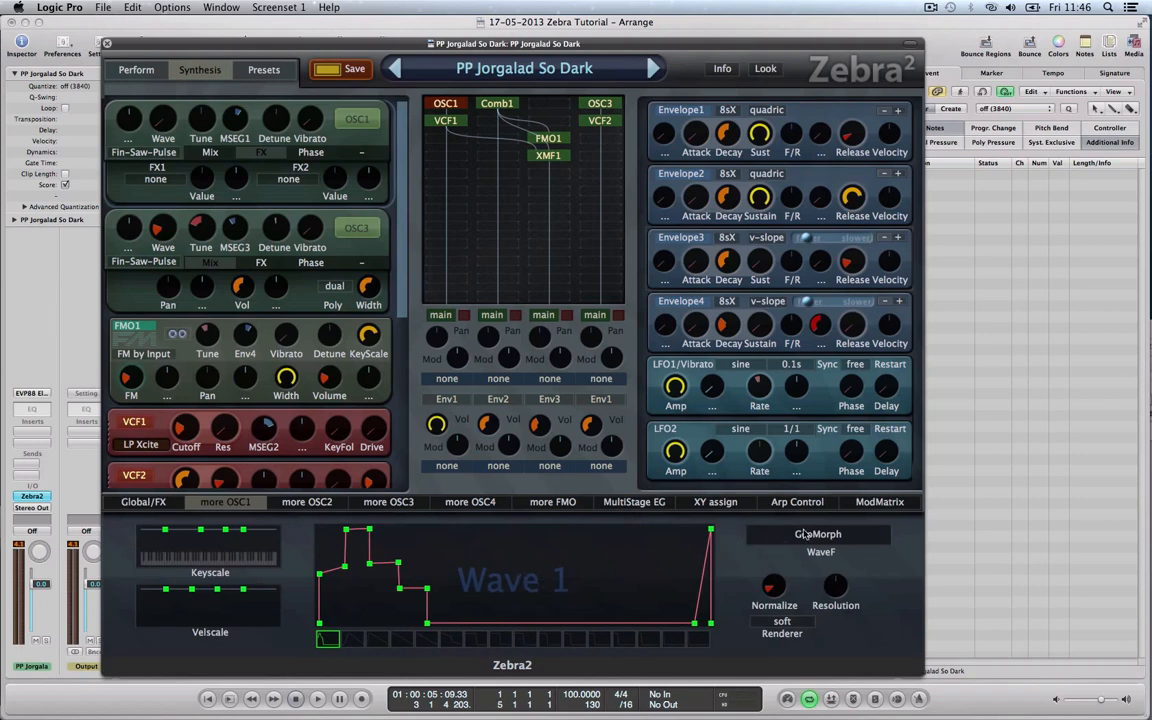
mouse_move(783, 592)
left_click(236, 120)
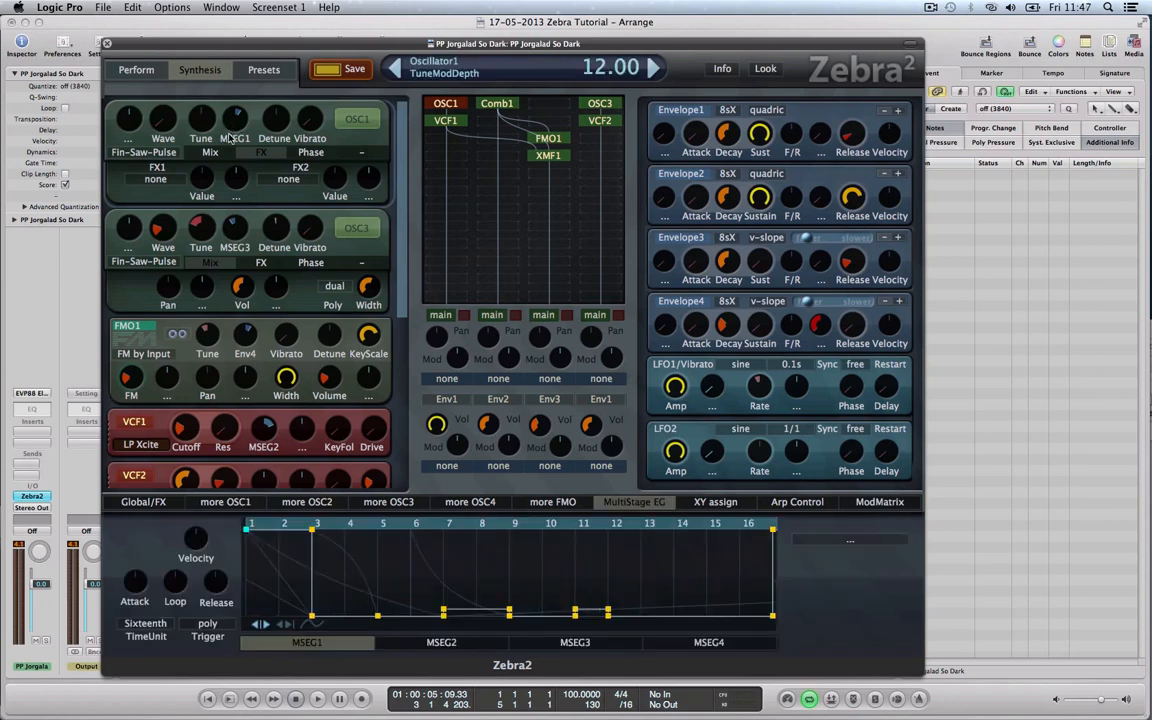
left_click(316, 154)
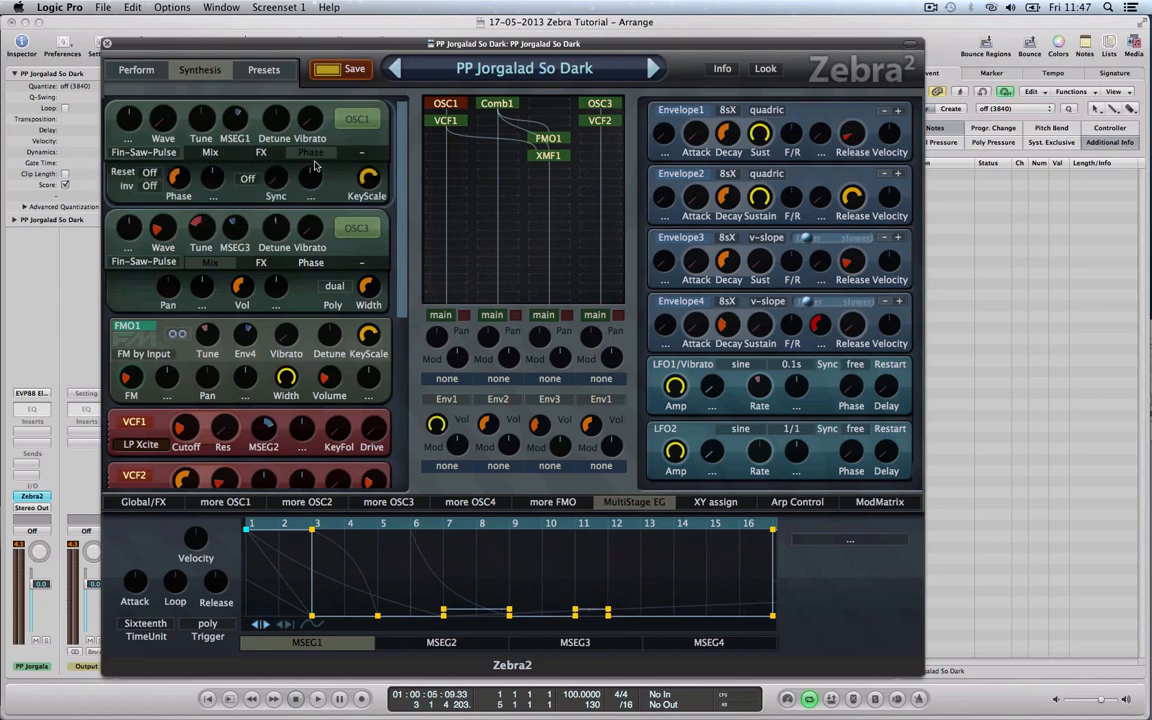
left_click(212, 153)
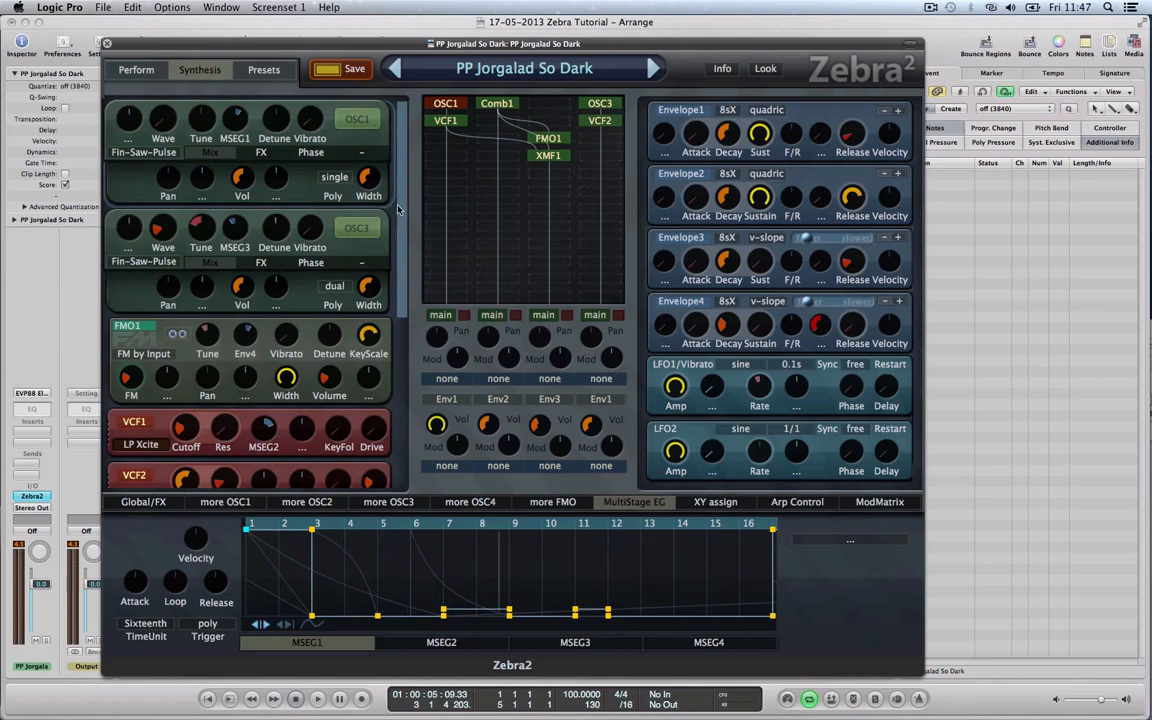
Step: Examine VCF1's filter type, cutoff and MSEG2 modulation envelope
left_click(437, 121)
scroll(405, 218, "down", 1)
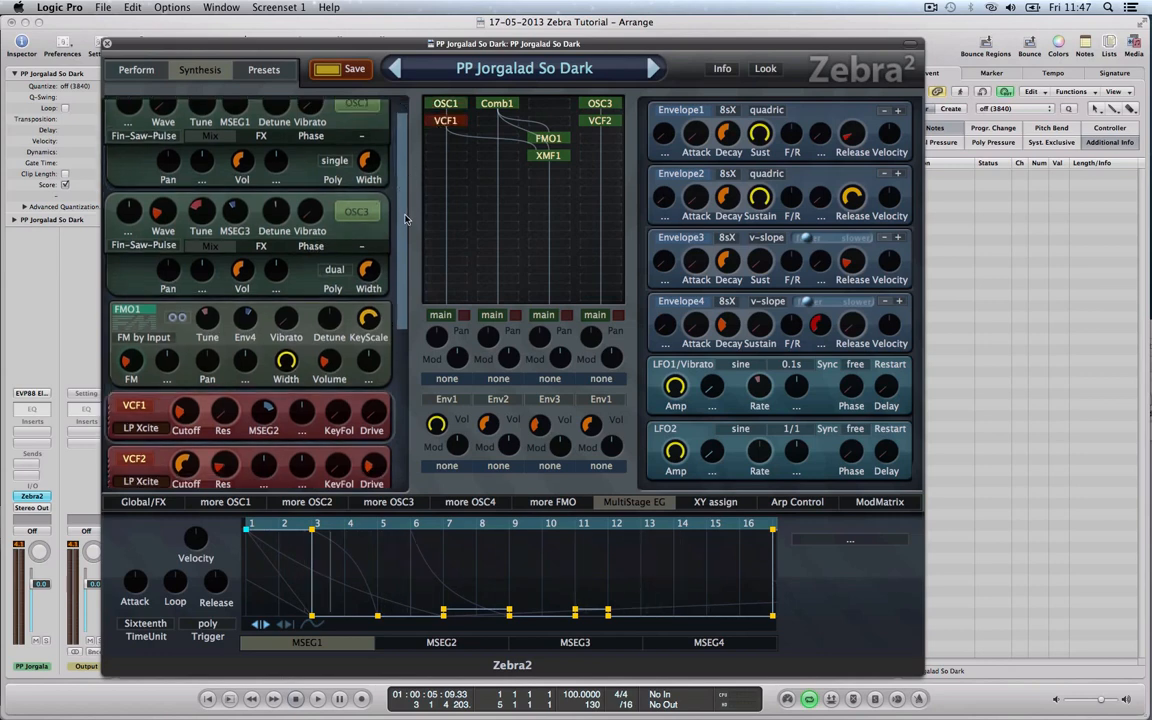
scroll(405, 218, "down", 5)
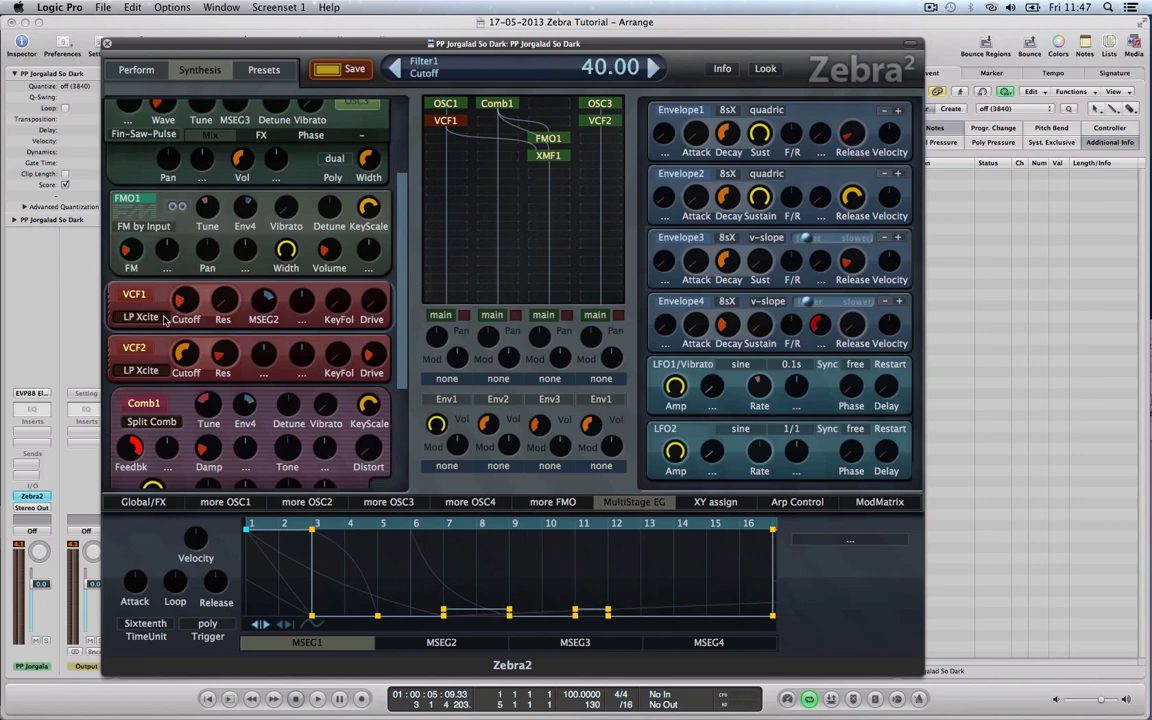
left_click(163, 316)
left_click(152, 313)
left_click(266, 306)
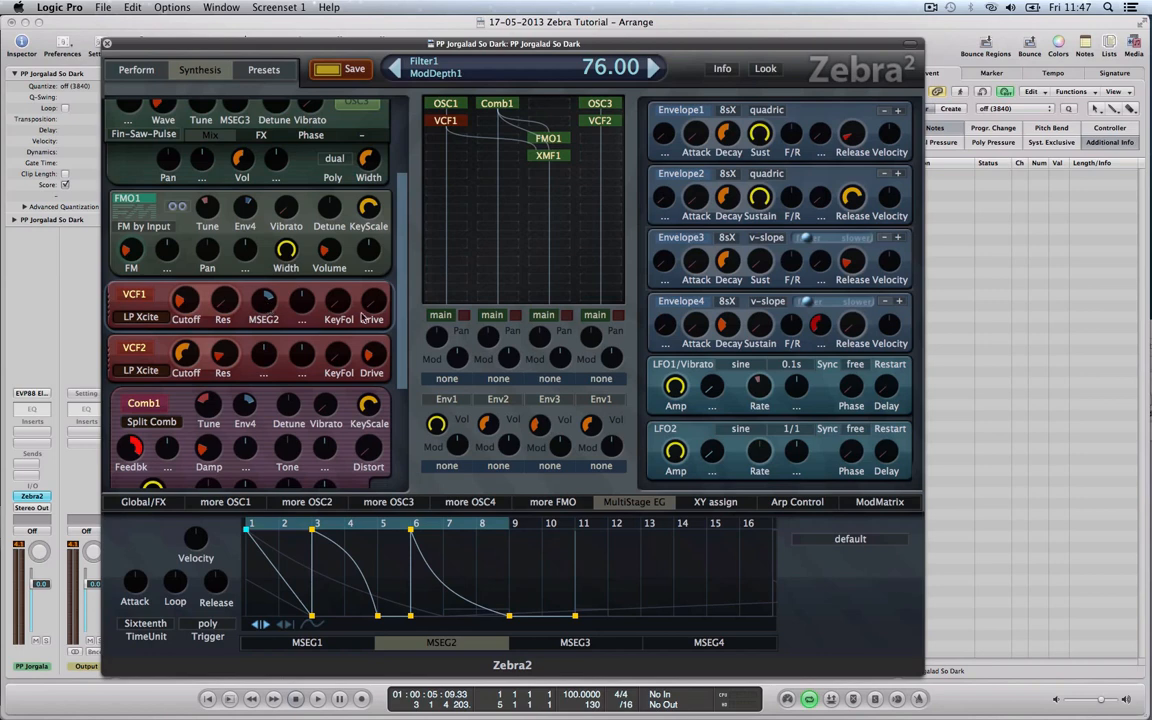
scroll(399, 320, "down", 3)
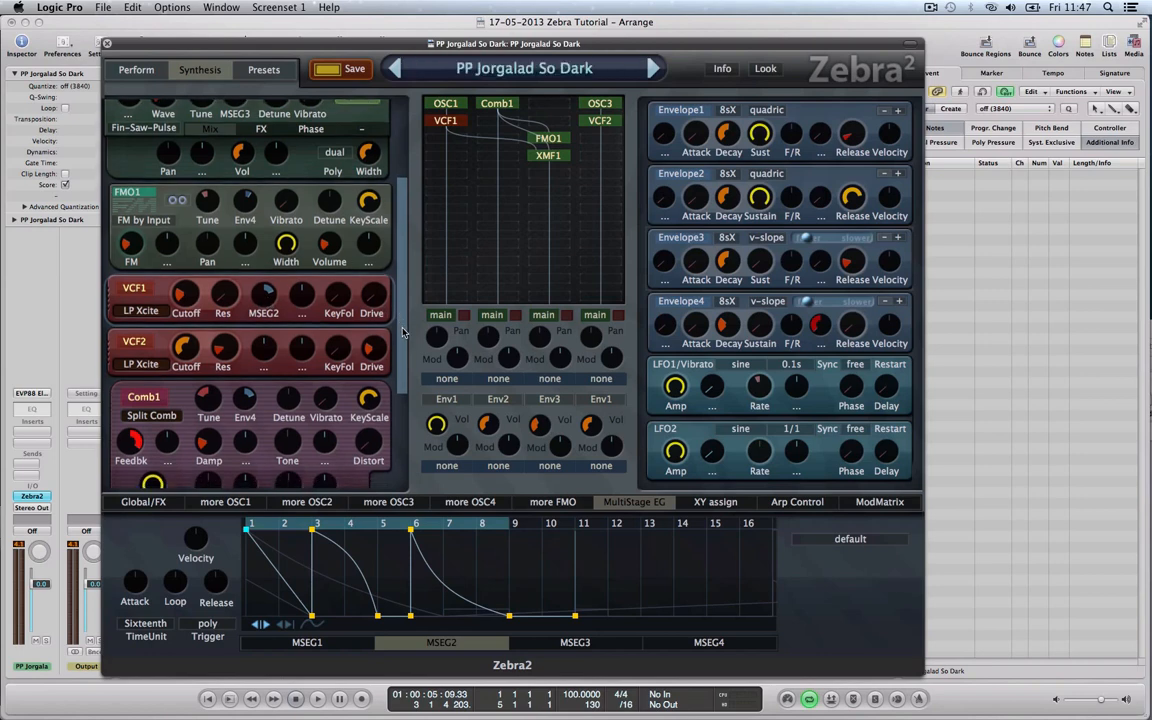
scroll(403, 350, "up", 5)
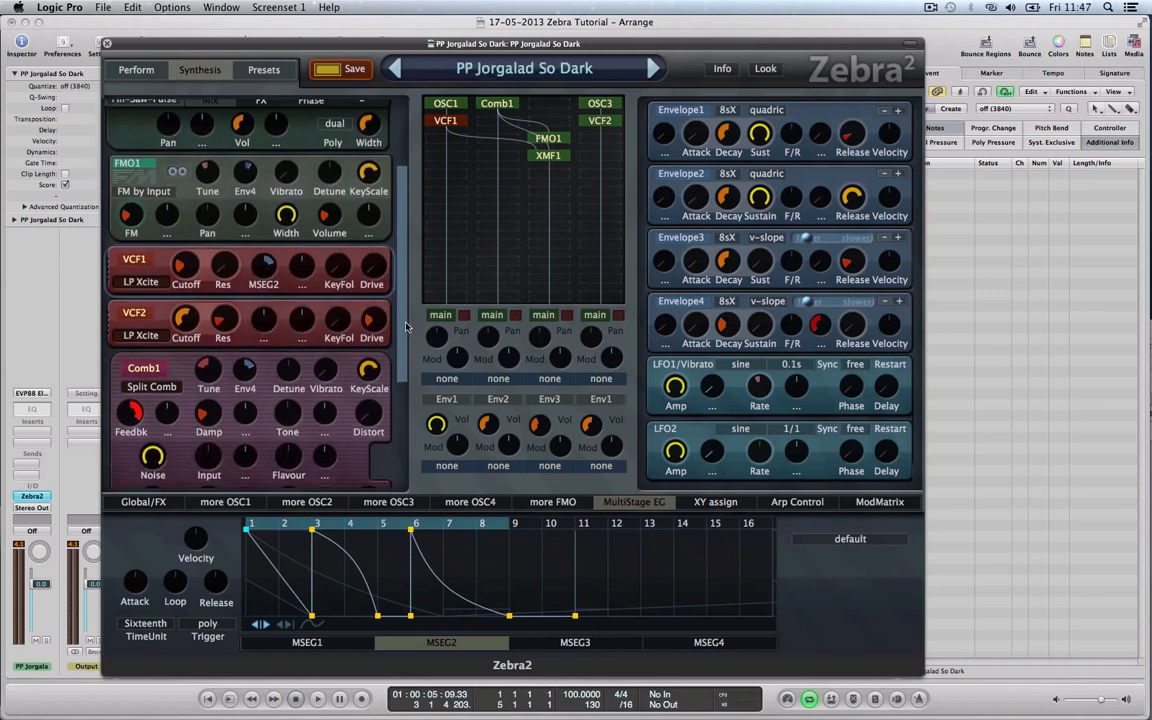
Step: Inspect Comb1's tune, Env4 modulation depth, key scale, feedback, damp and noise settings
left_click(509, 105)
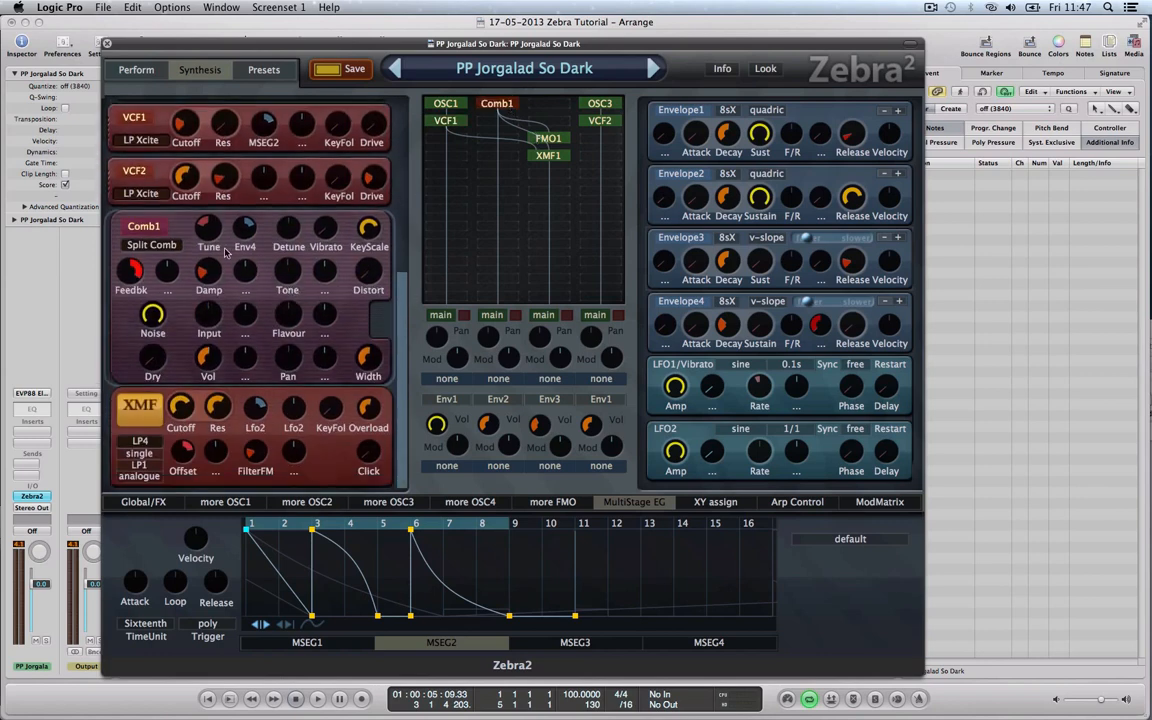
mouse_move(208, 232)
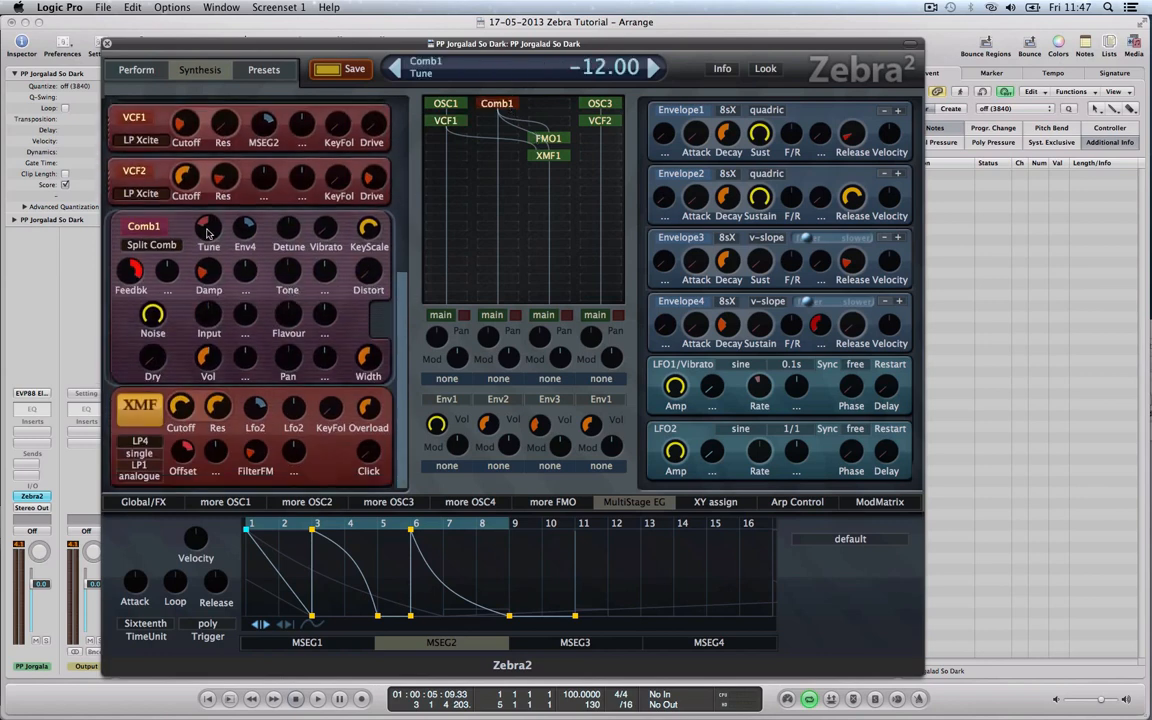
mouse_move(228, 212)
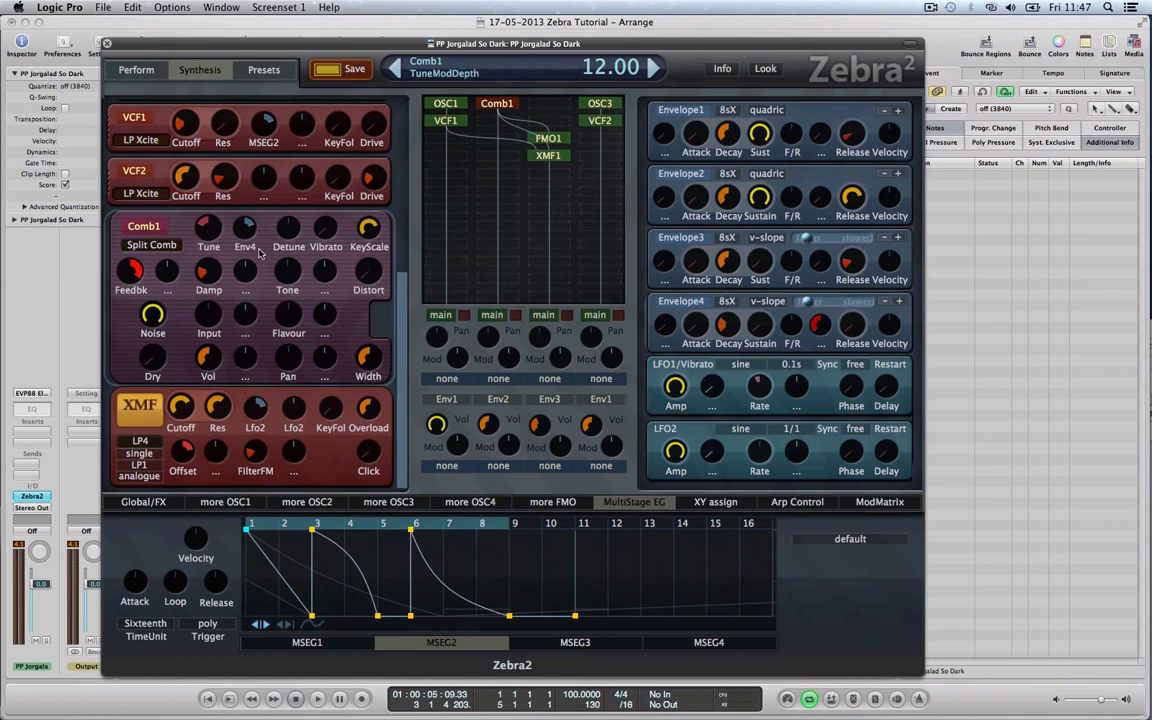
mouse_move(371, 230)
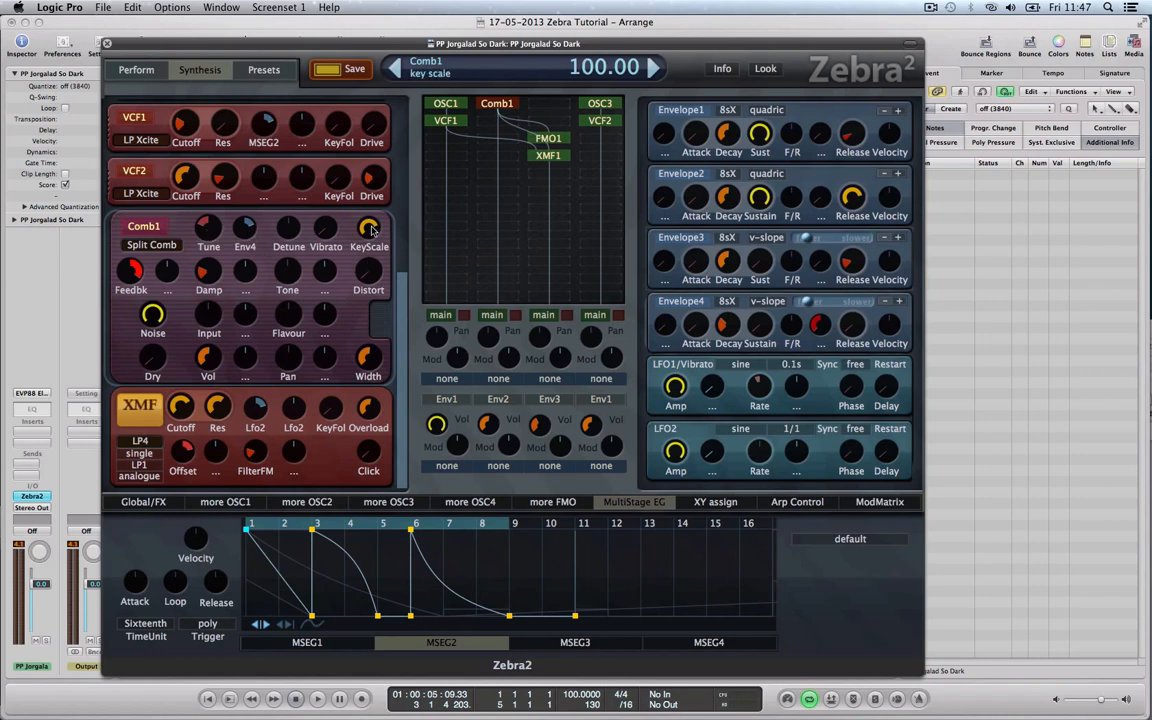
mouse_move(130, 273)
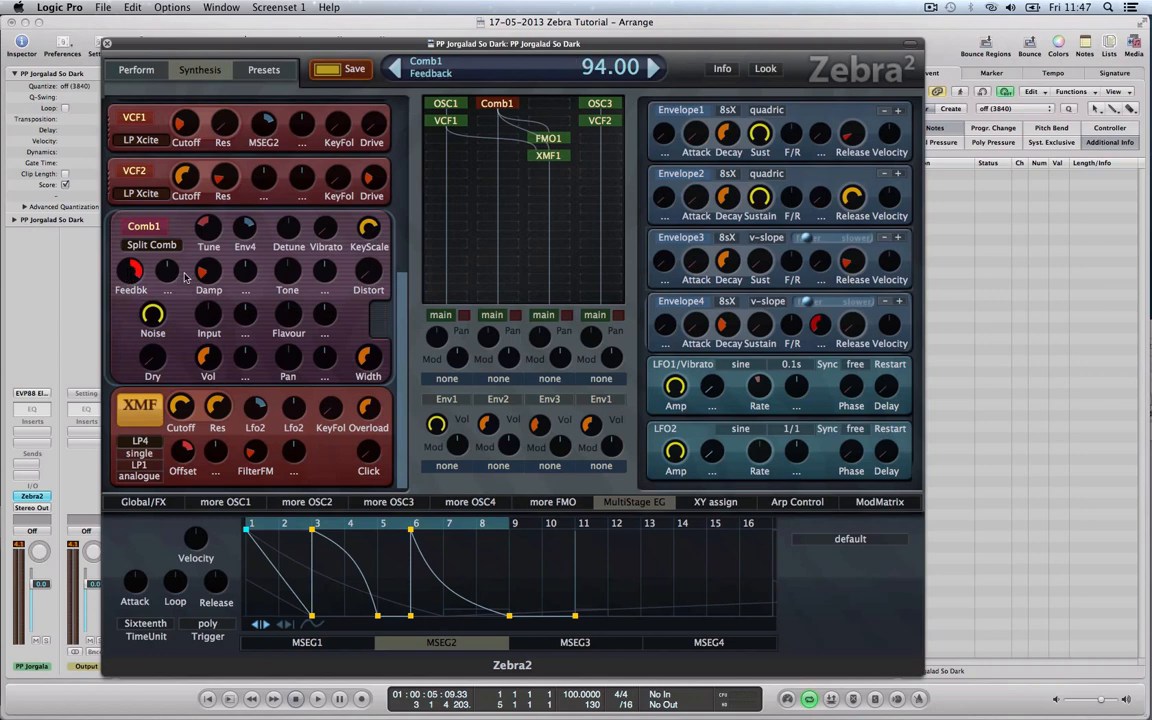
mouse_move(208, 273)
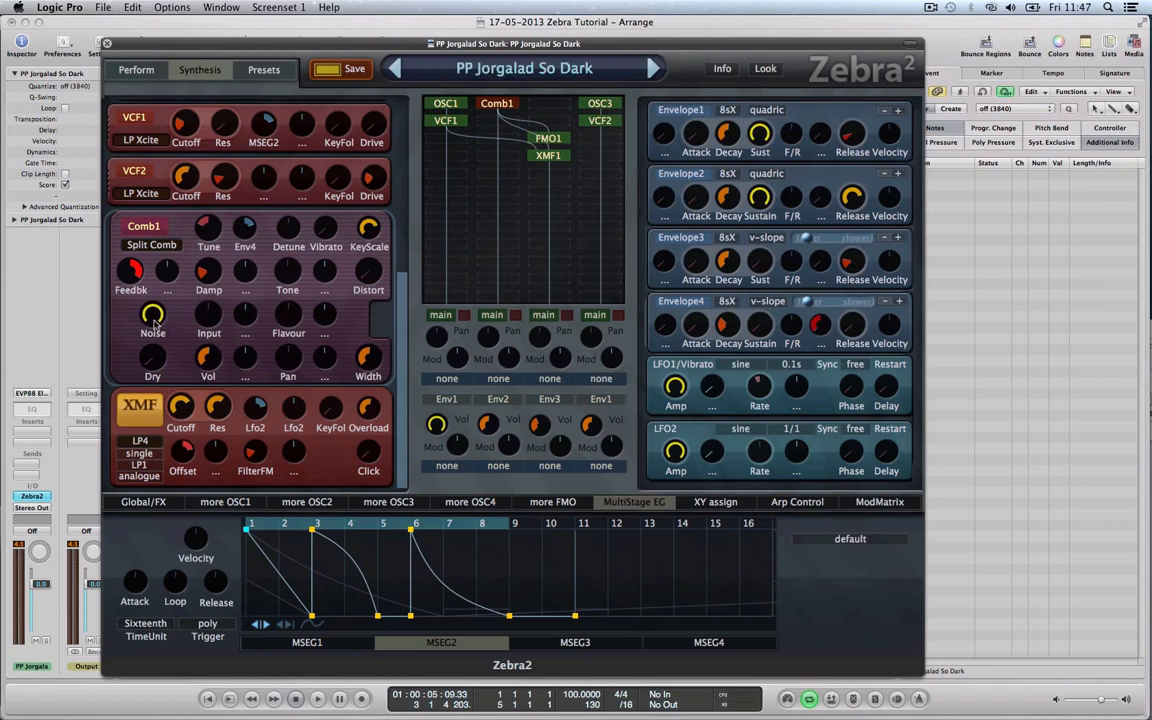
mouse_move(152, 318)
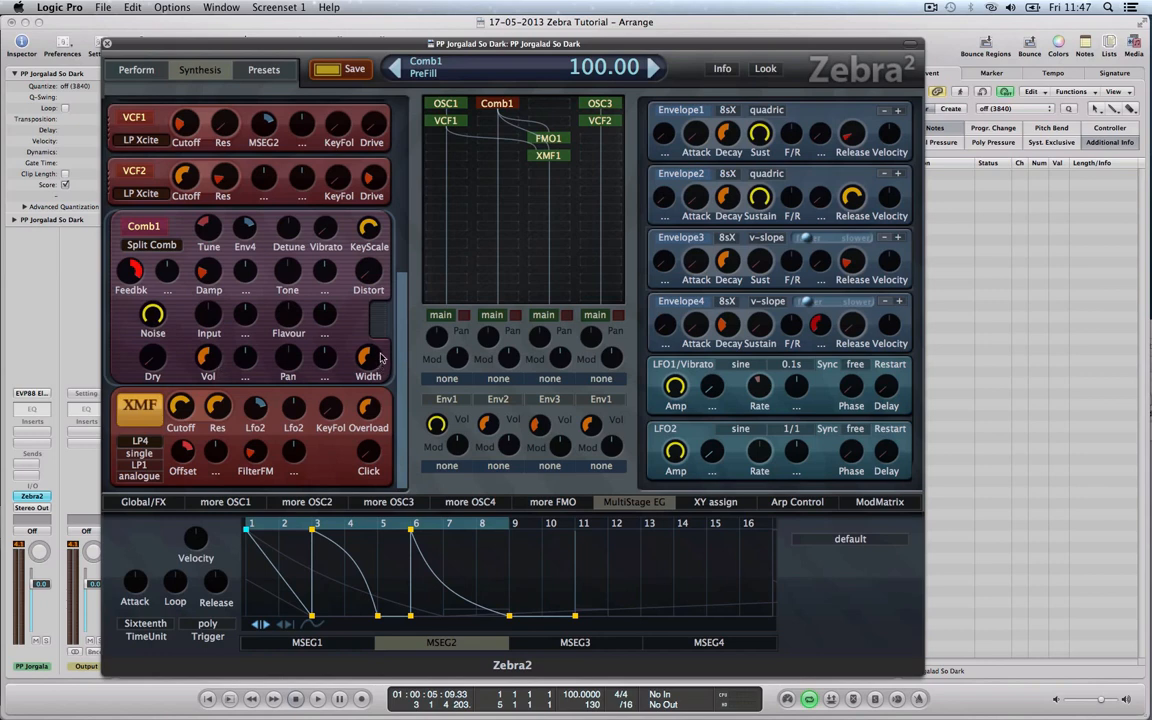
Step: Examine FMO1's tune, modulation and volume settings, and XMF1's filter type, routing mode and offset
left_click(563, 139)
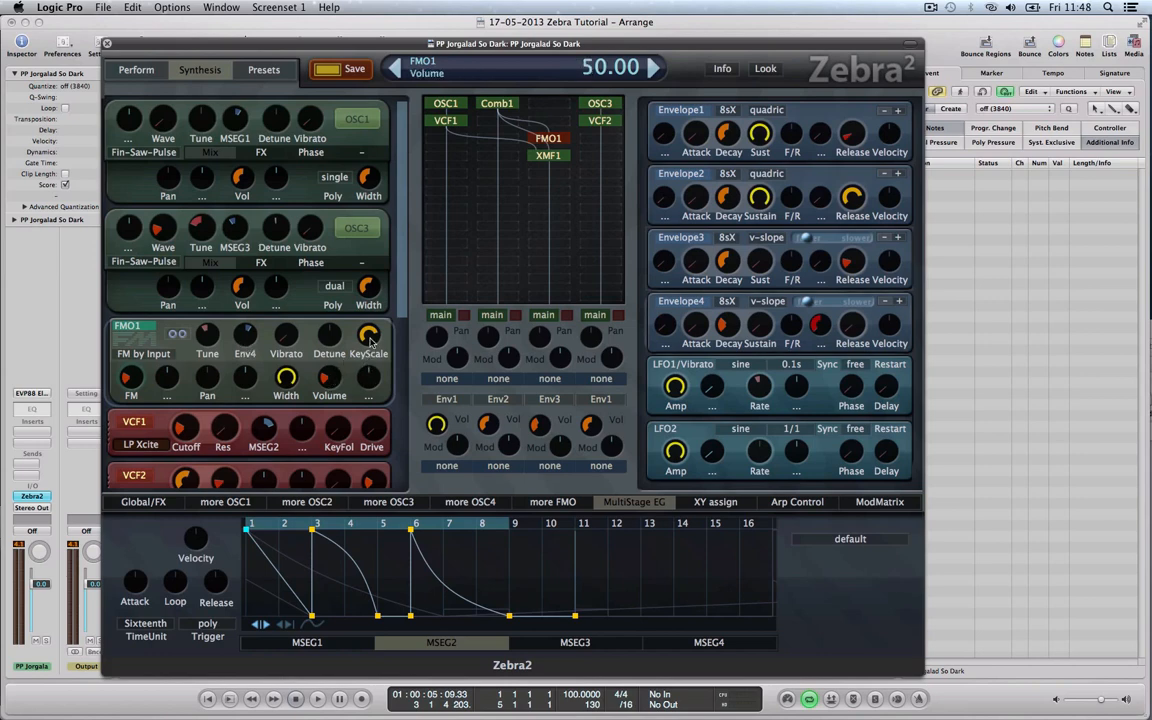
left_click(549, 157)
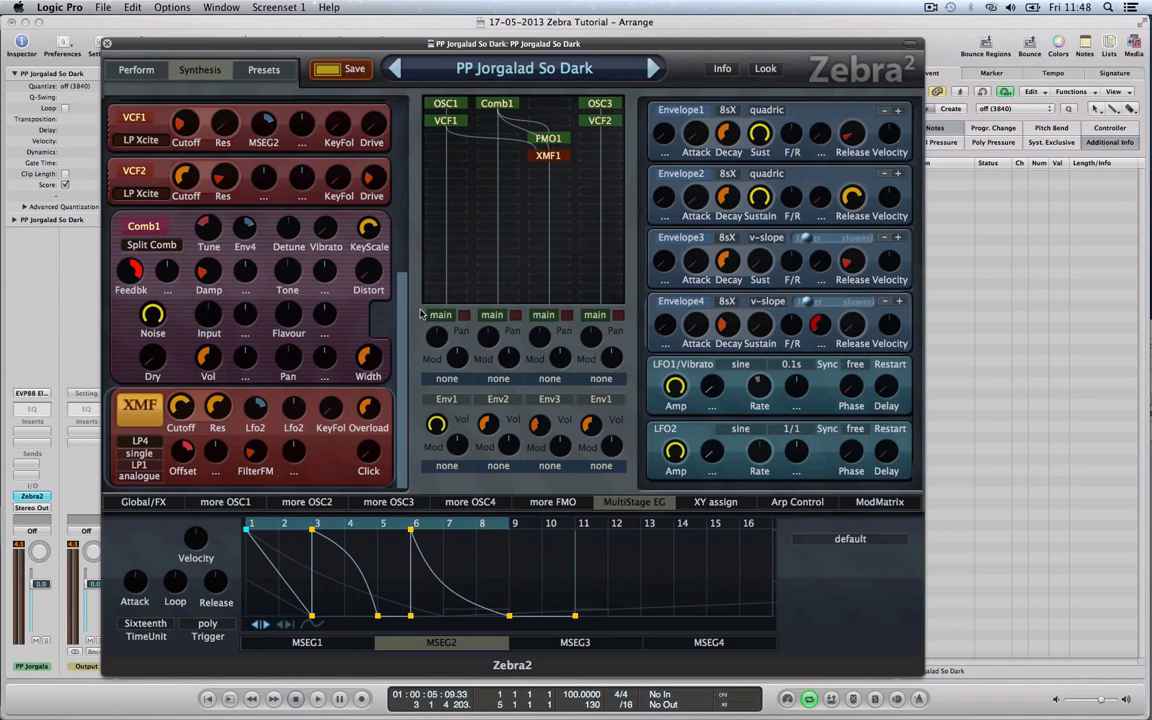
left_click(155, 447)
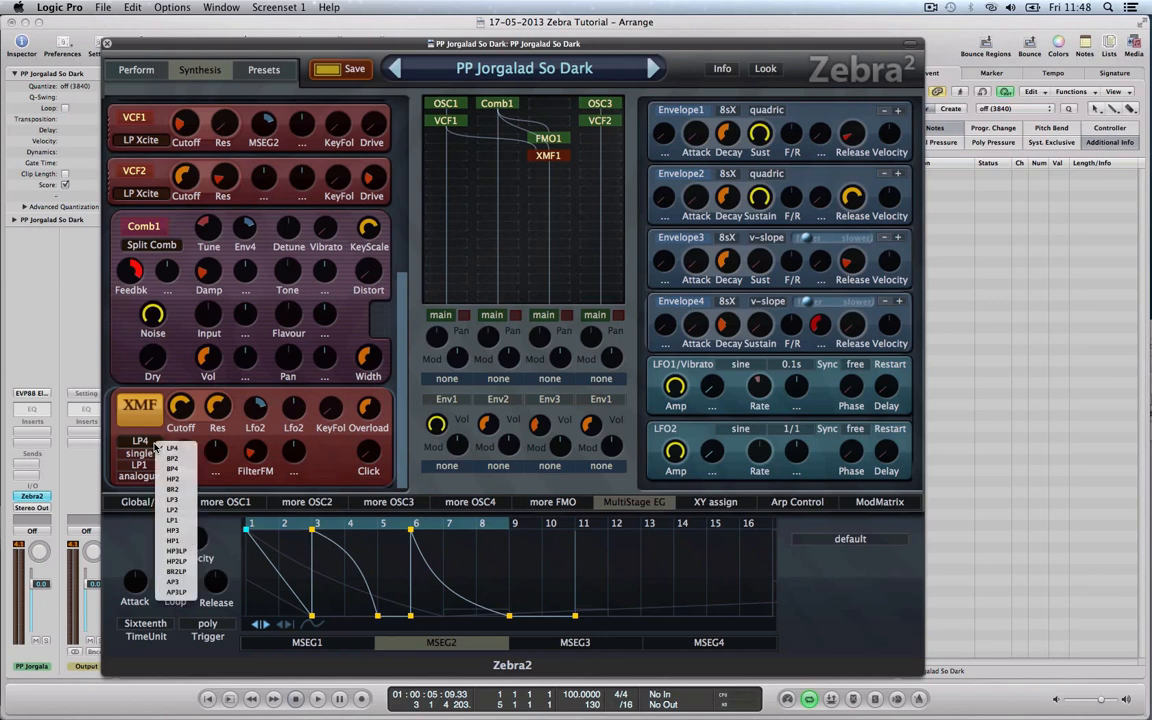
left_click(180, 448)
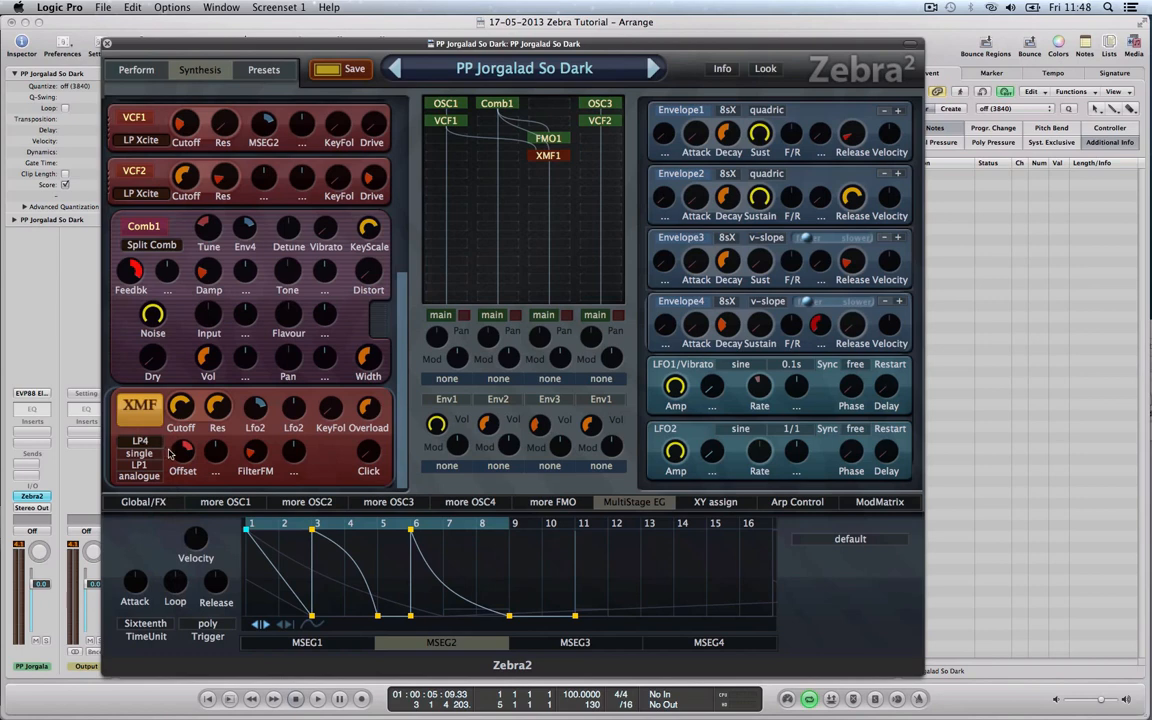
left_click(156, 455)
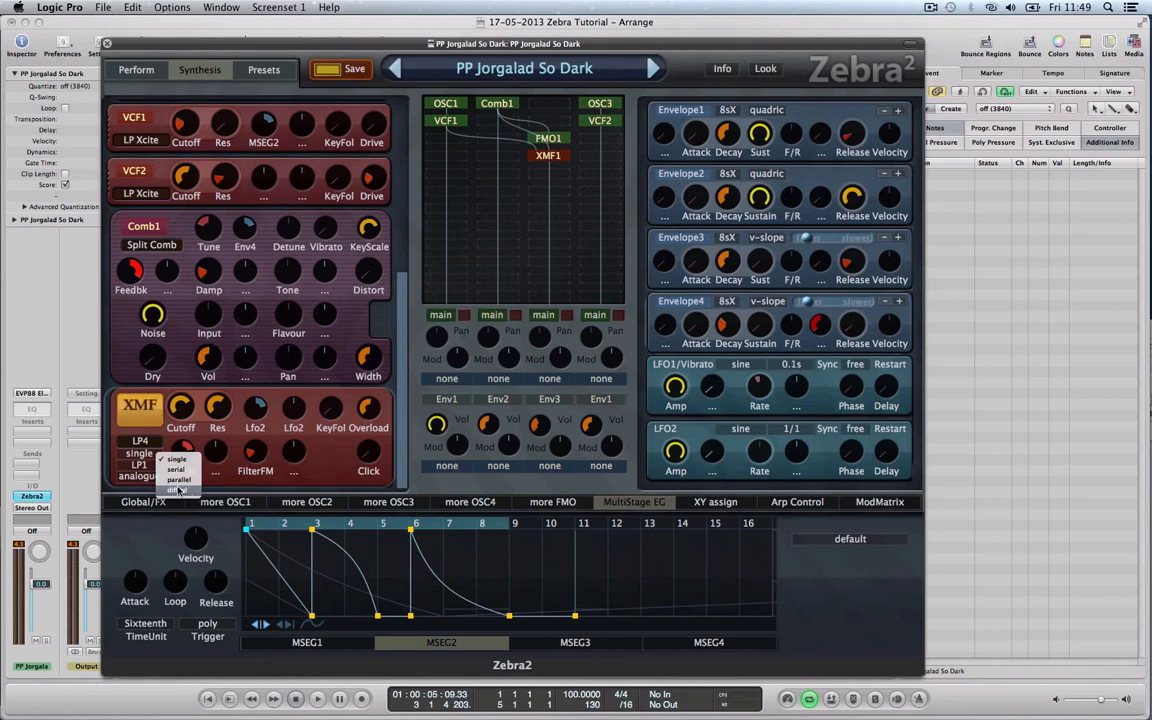
left_click(138, 428)
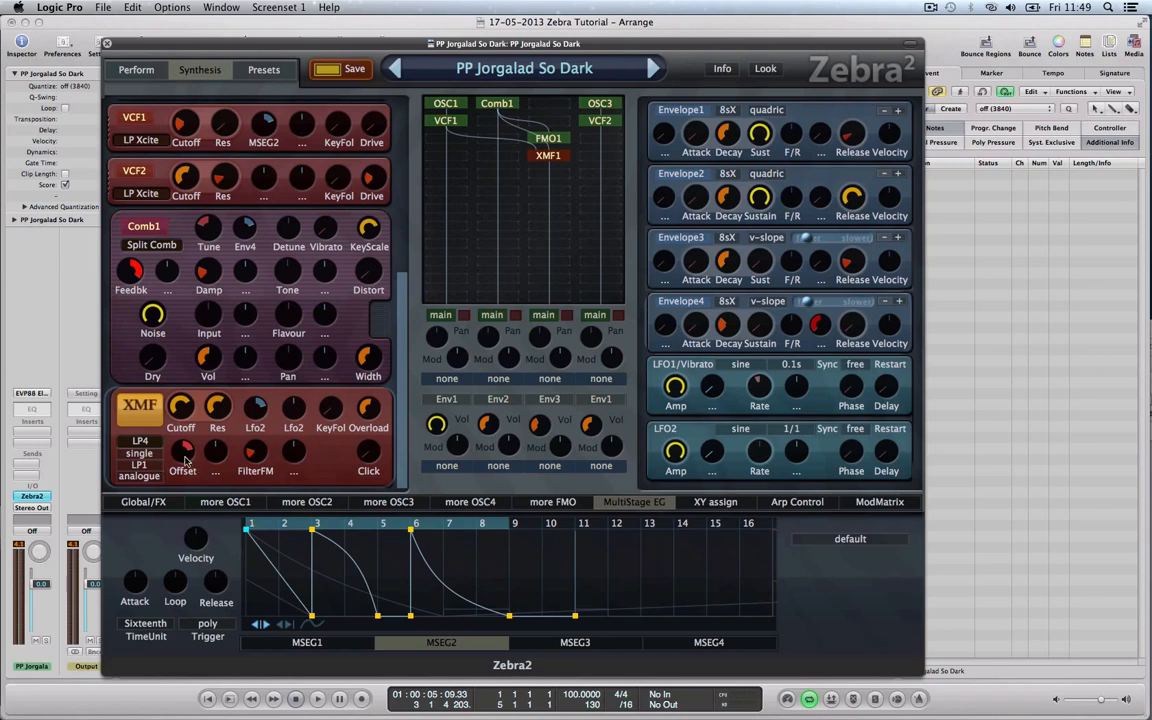
mouse_move(185, 460)
Step: Audition the third lane with the other lanes muted and check XMF1's LFO2 modulation, resonance and cutoff
left_click(464, 315)
key("space")
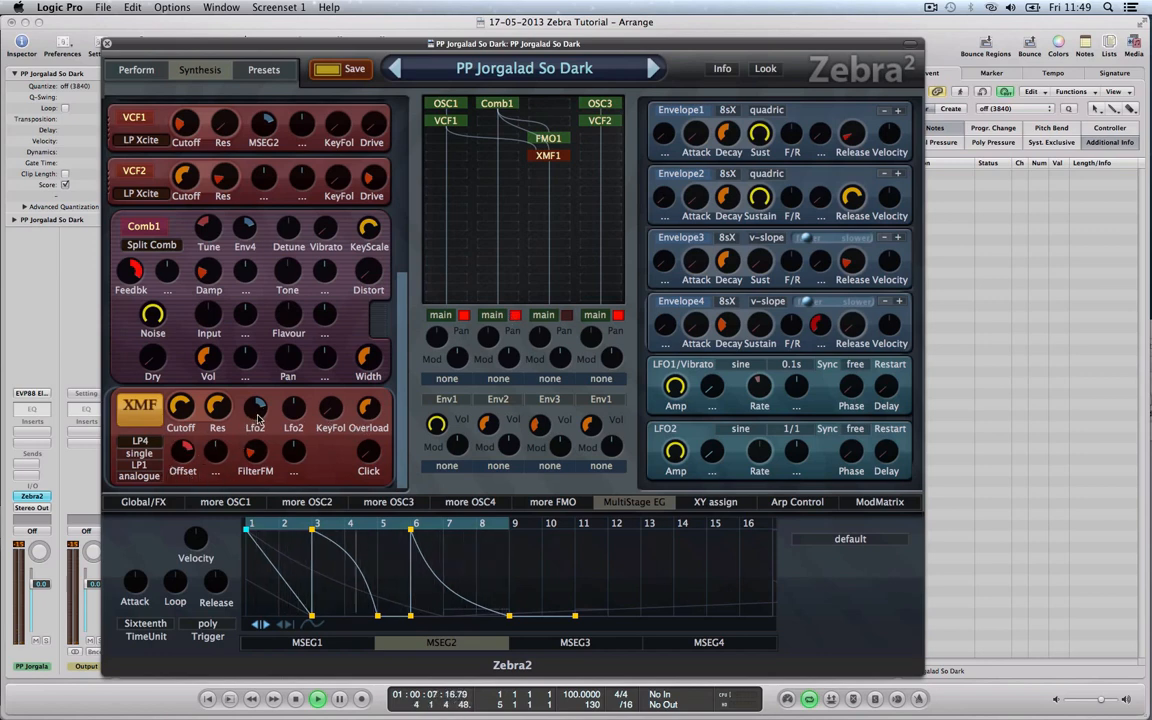
mouse_move(257, 418)
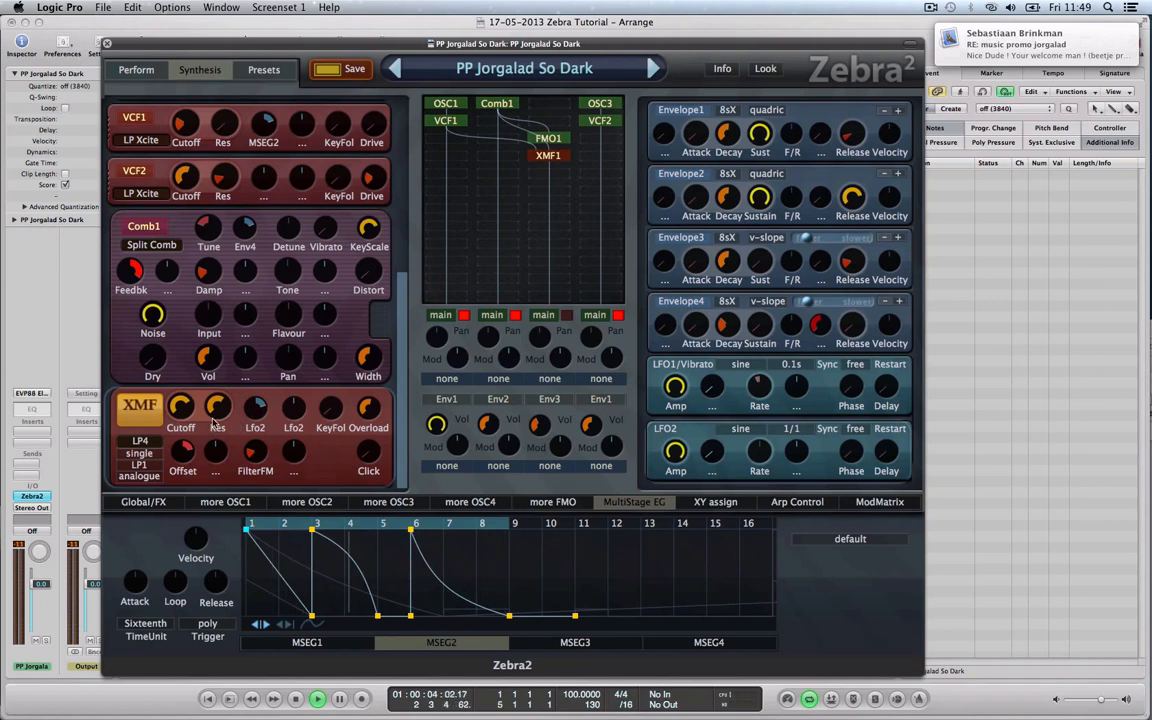
mouse_move(220, 418)
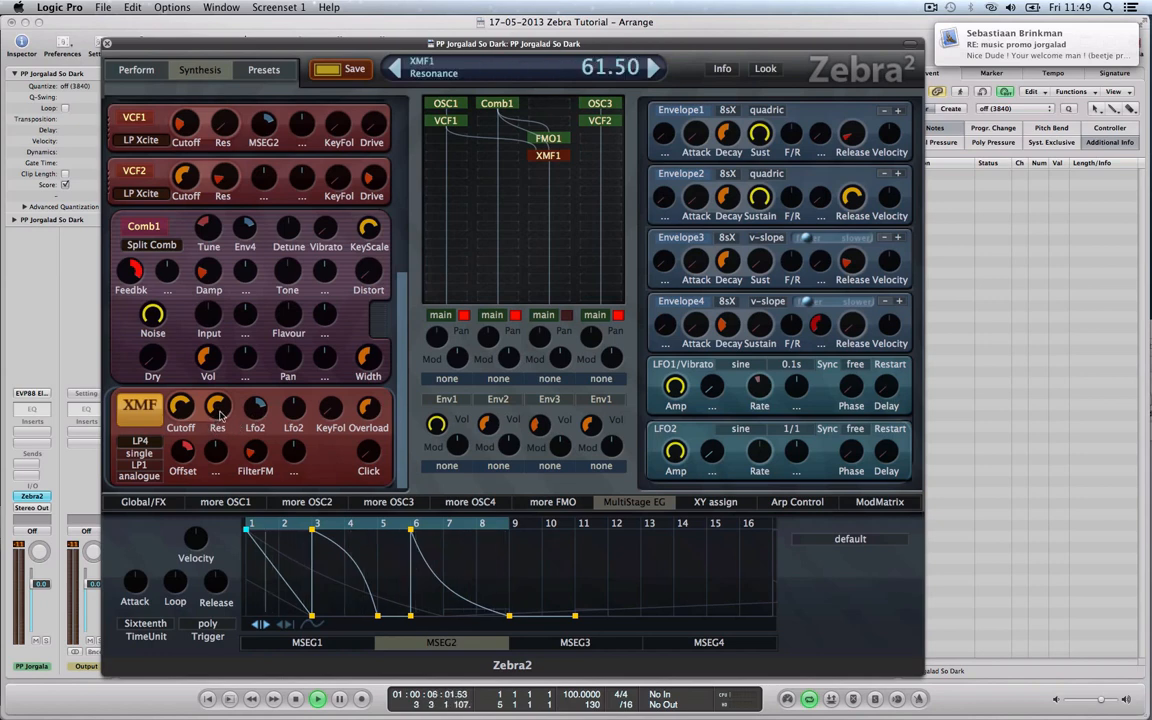
mouse_move(181, 413)
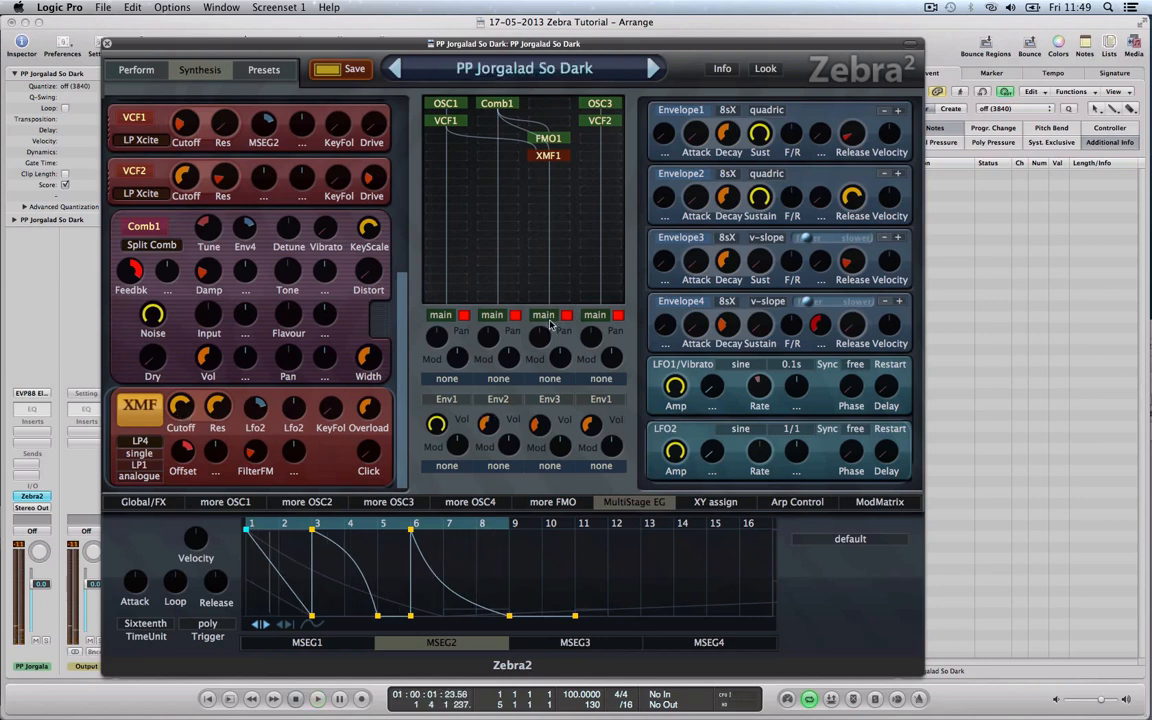
Step: Audition the OSC3 lane alone and inspect OSC3's waveform editor and Normalize setting
left_click(600, 104)
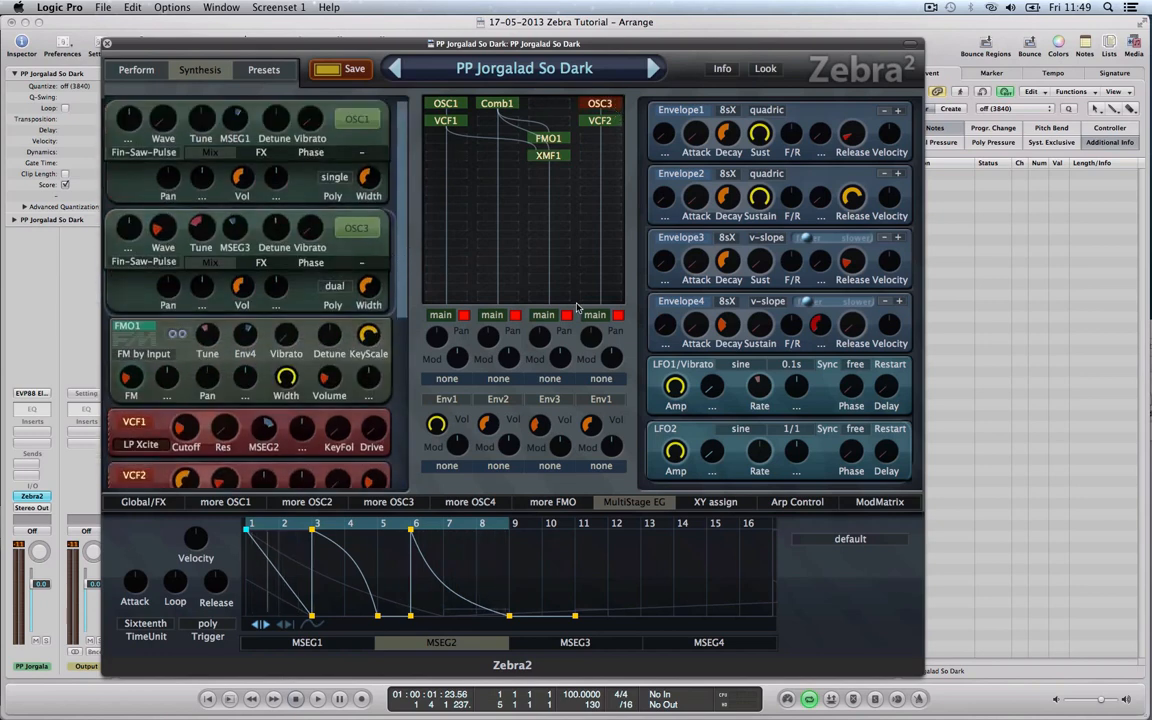
key("space")
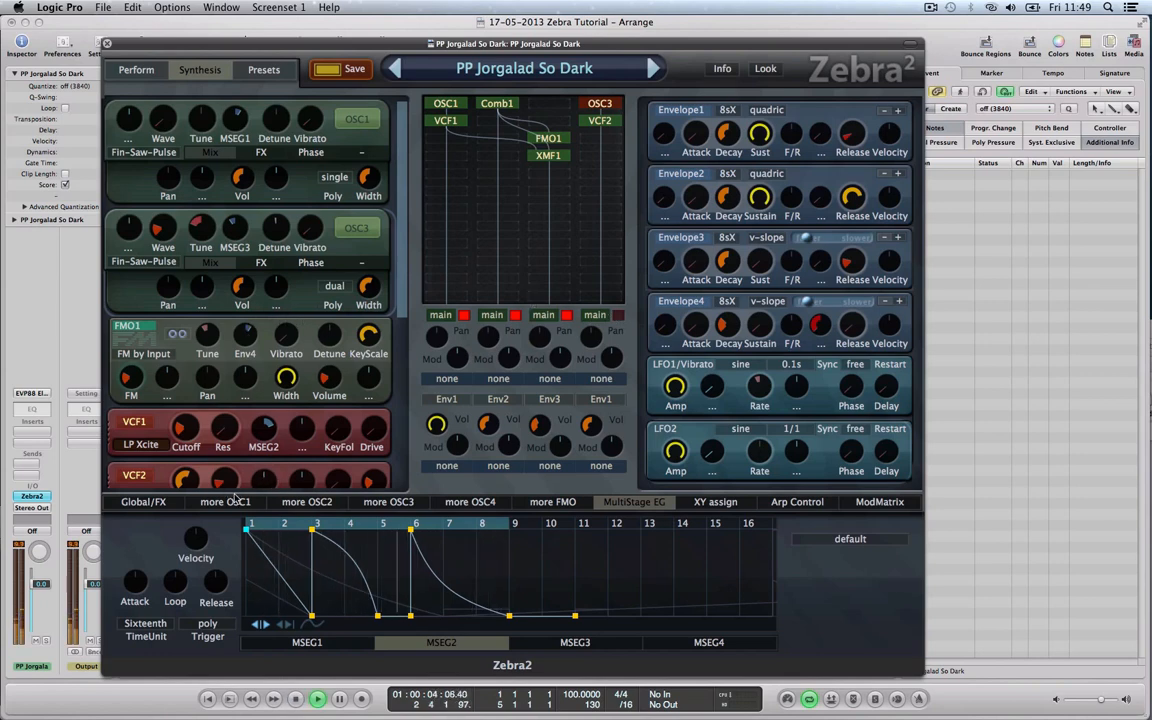
left_click(412, 503)
key("space")
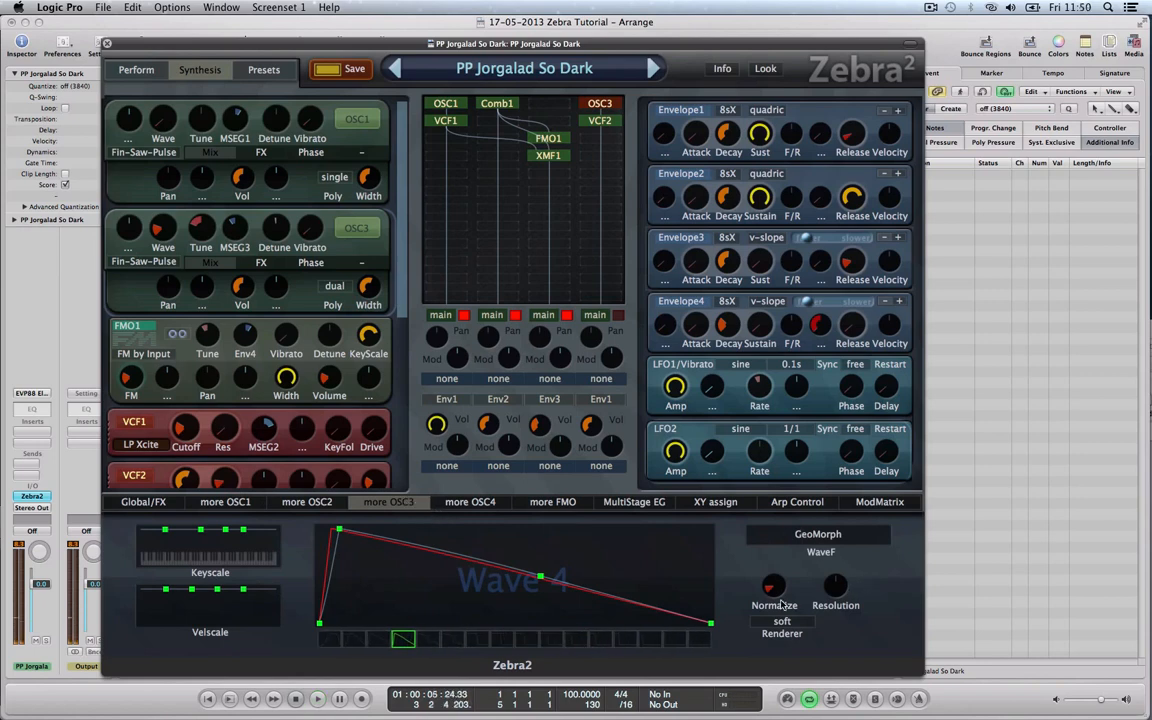
mouse_move(776, 598)
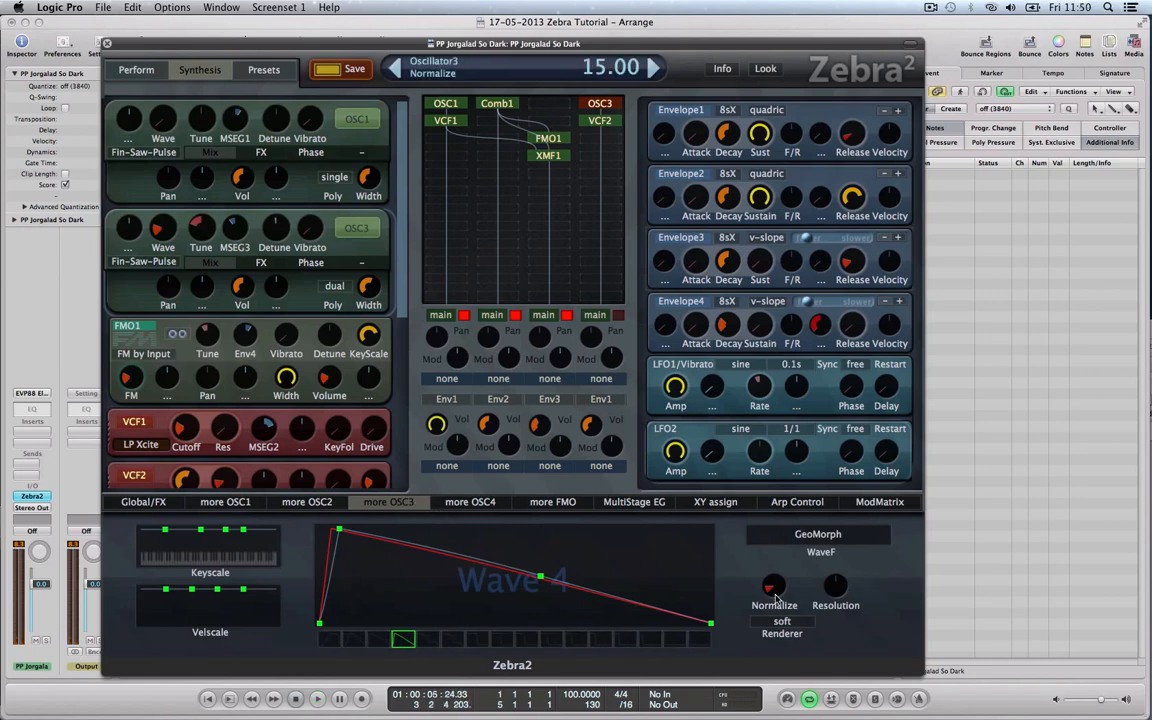
Step: Examine OSC3's tune, MSEG3 tune modulation and phase settings
mouse_move(208, 233)
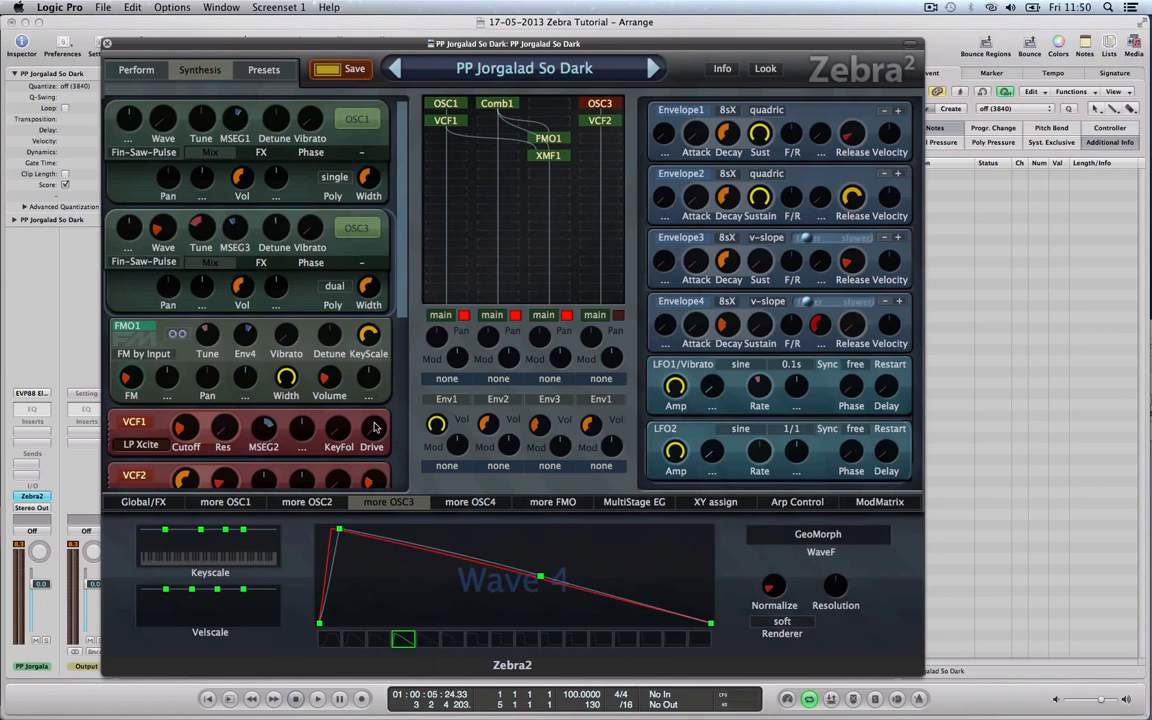
left_click(240, 234)
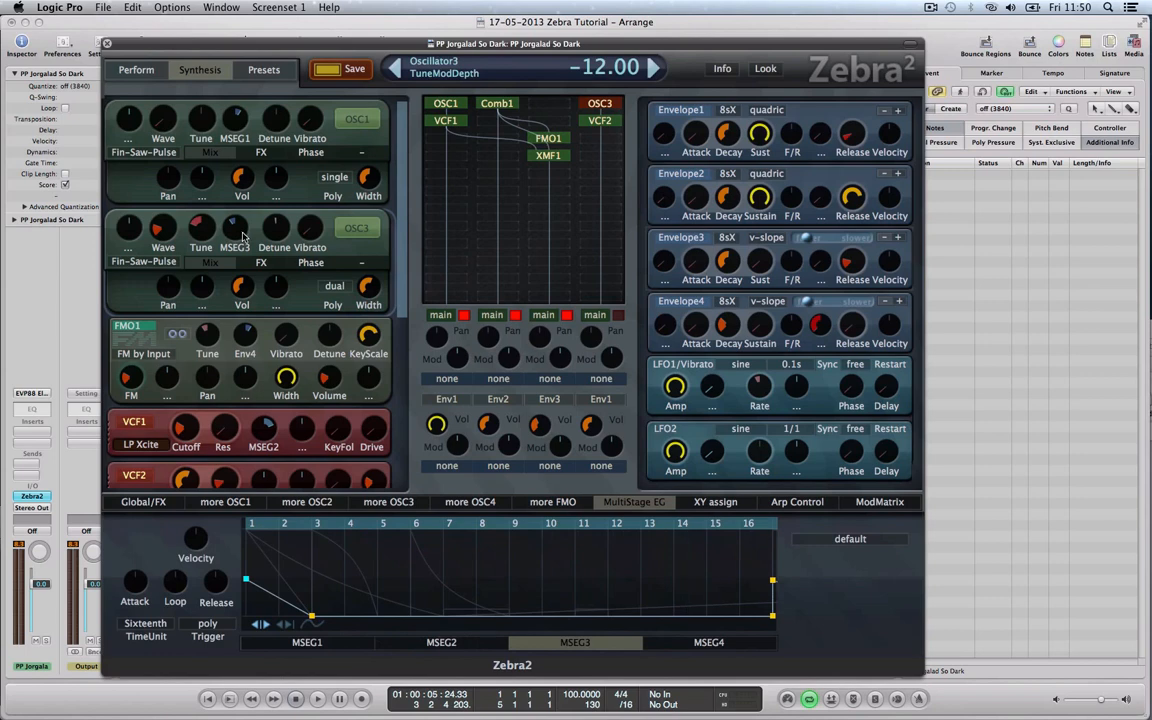
left_click(284, 265)
left_click(314, 264)
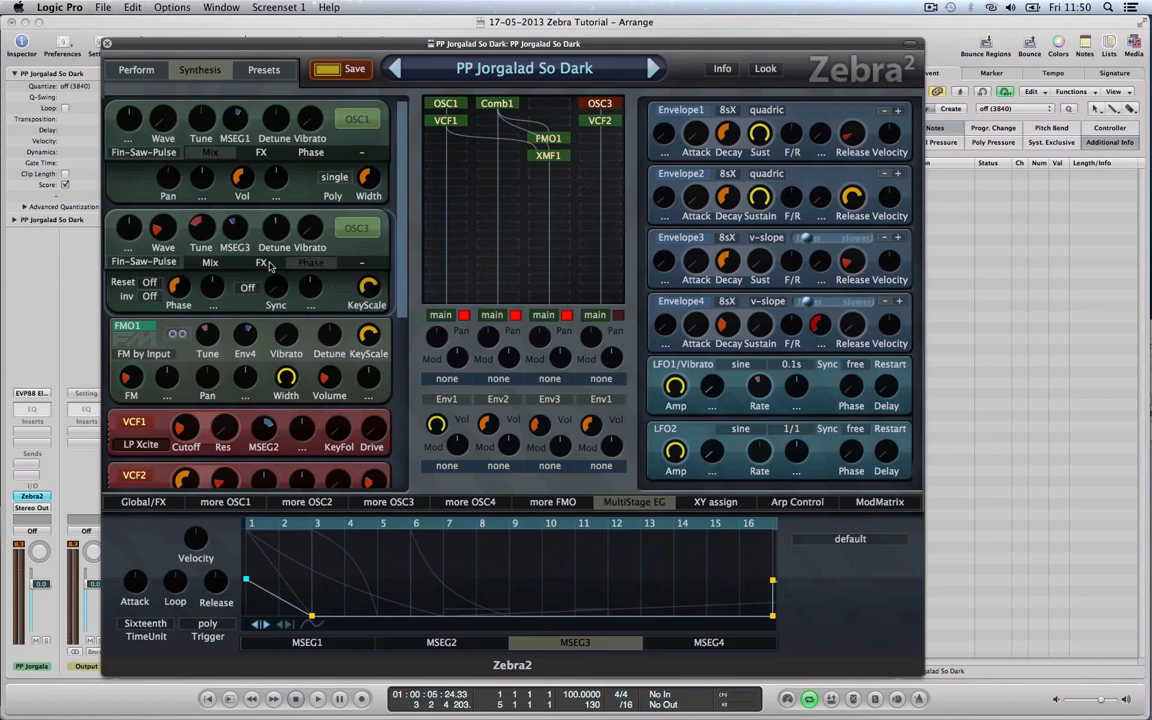
Step: Inspect OSC3's Bandworks and Expander effects, their values and the MSEG4 modulation envelope
left_click(264, 263)
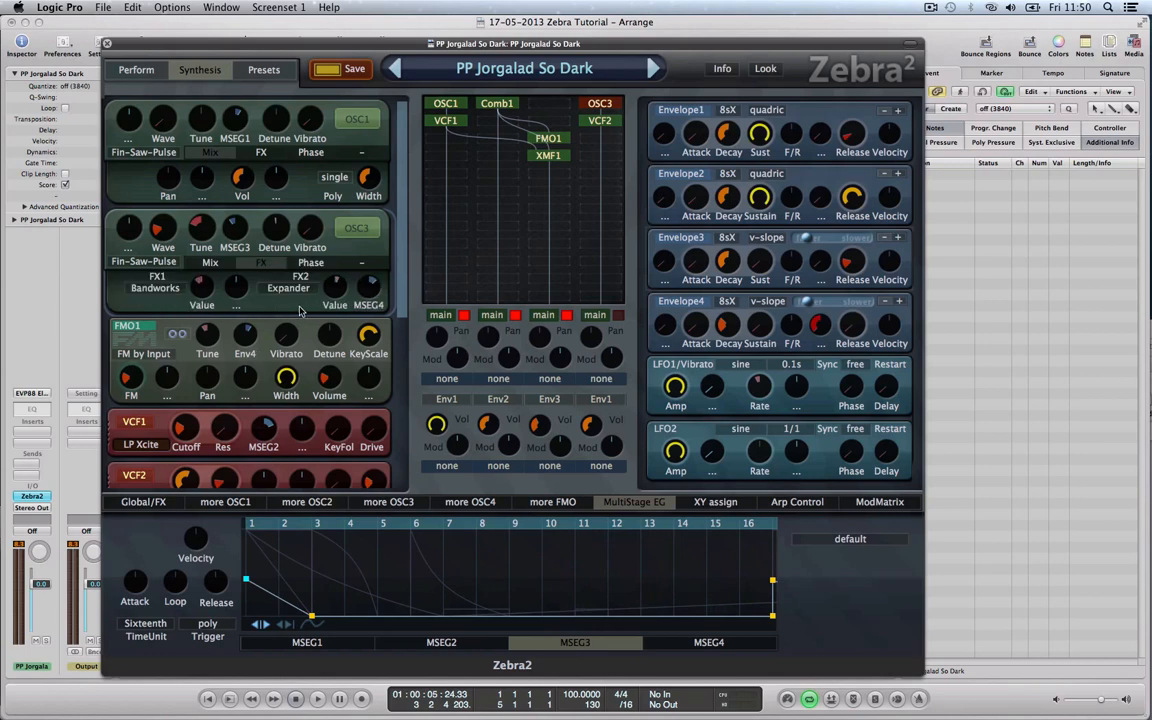
left_click(162, 291)
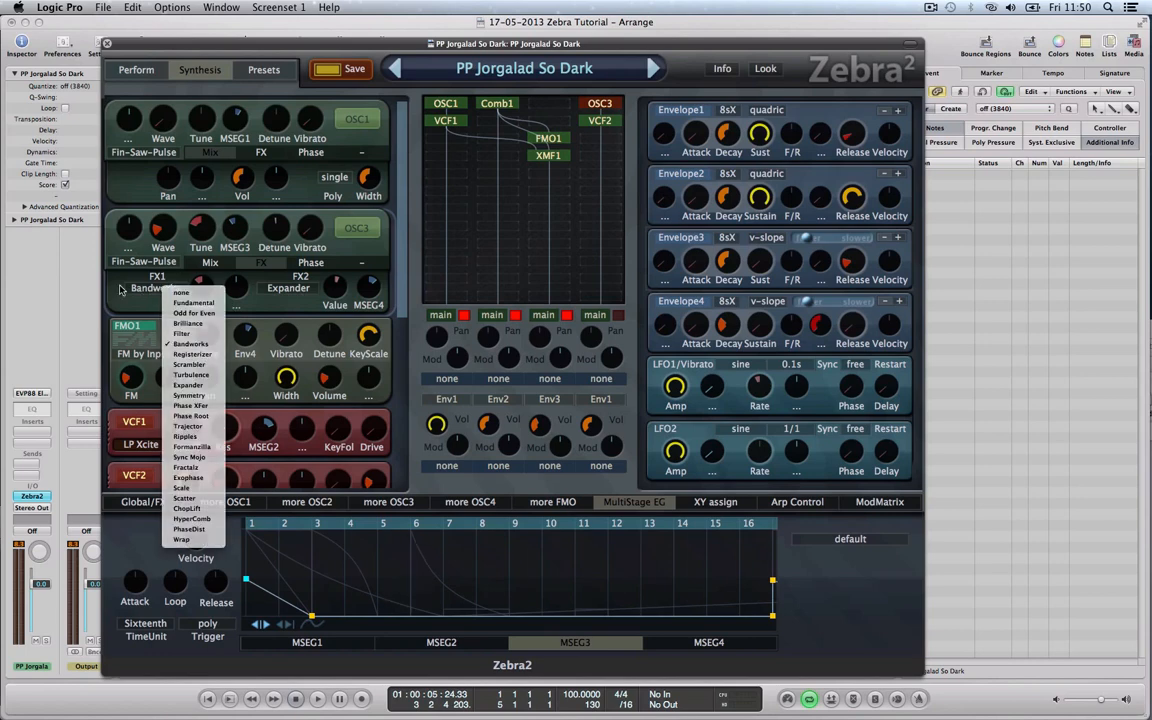
left_click(120, 286)
left_click(199, 291)
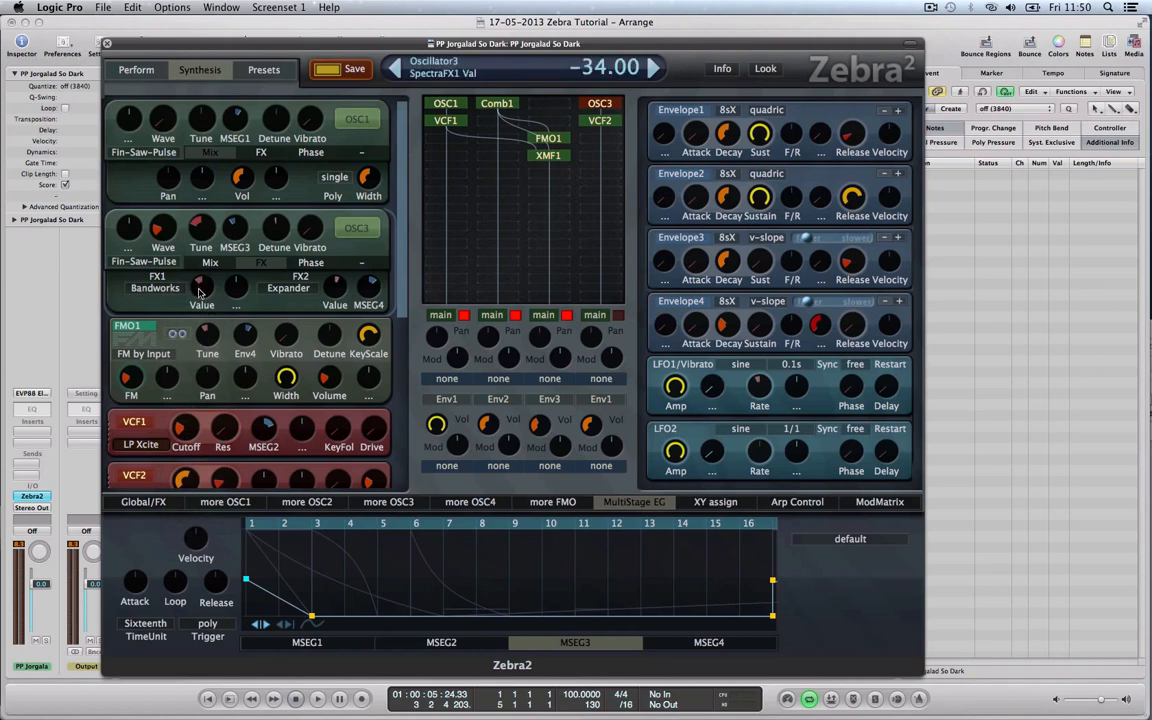
left_click(336, 294)
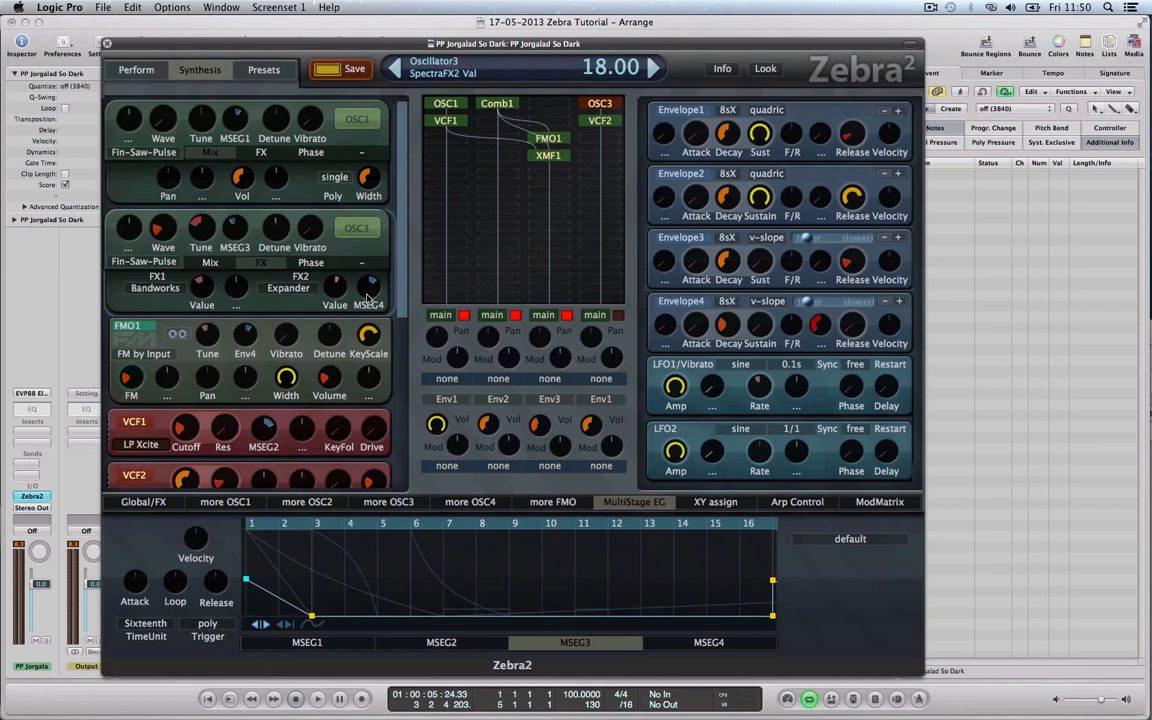
left_click(369, 299)
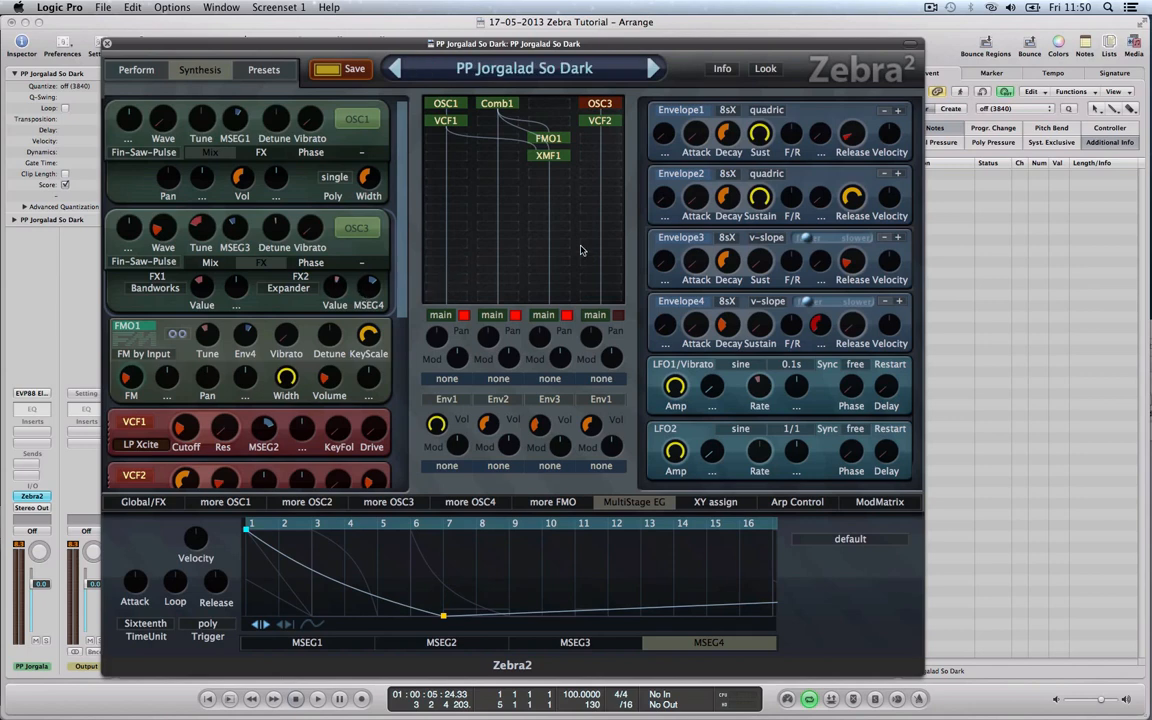
Step: Check VCF2's cutoff, resonance and drive settings
left_click(604, 126)
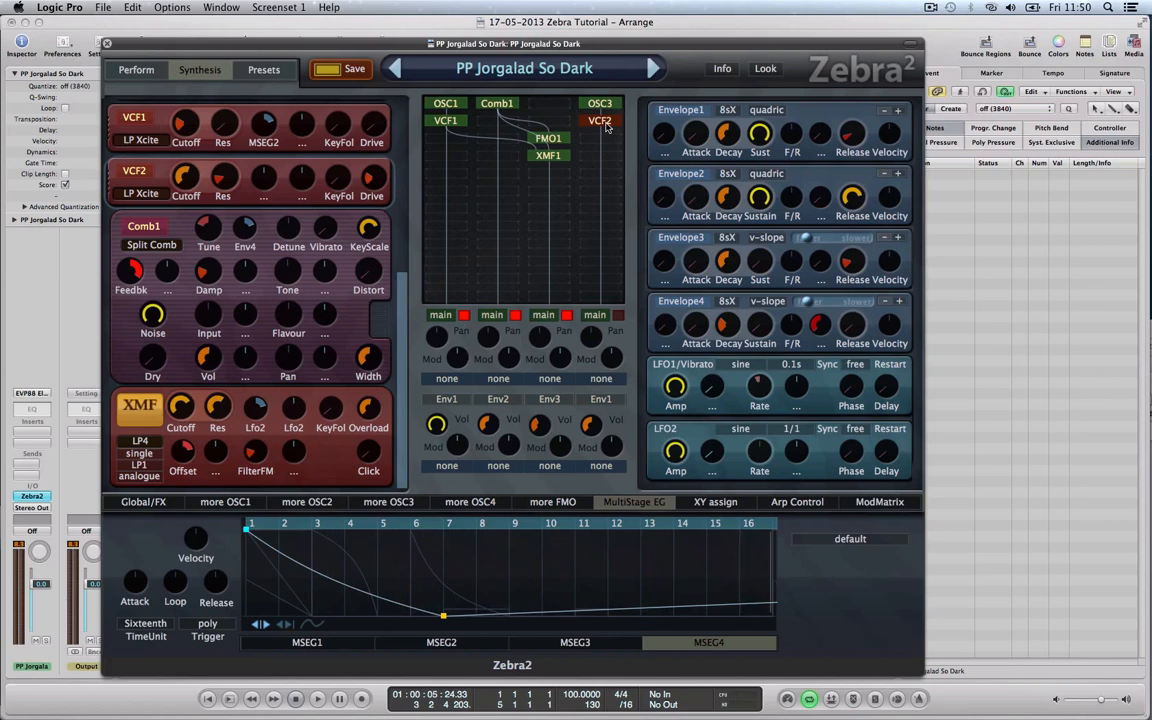
mouse_move(184, 177)
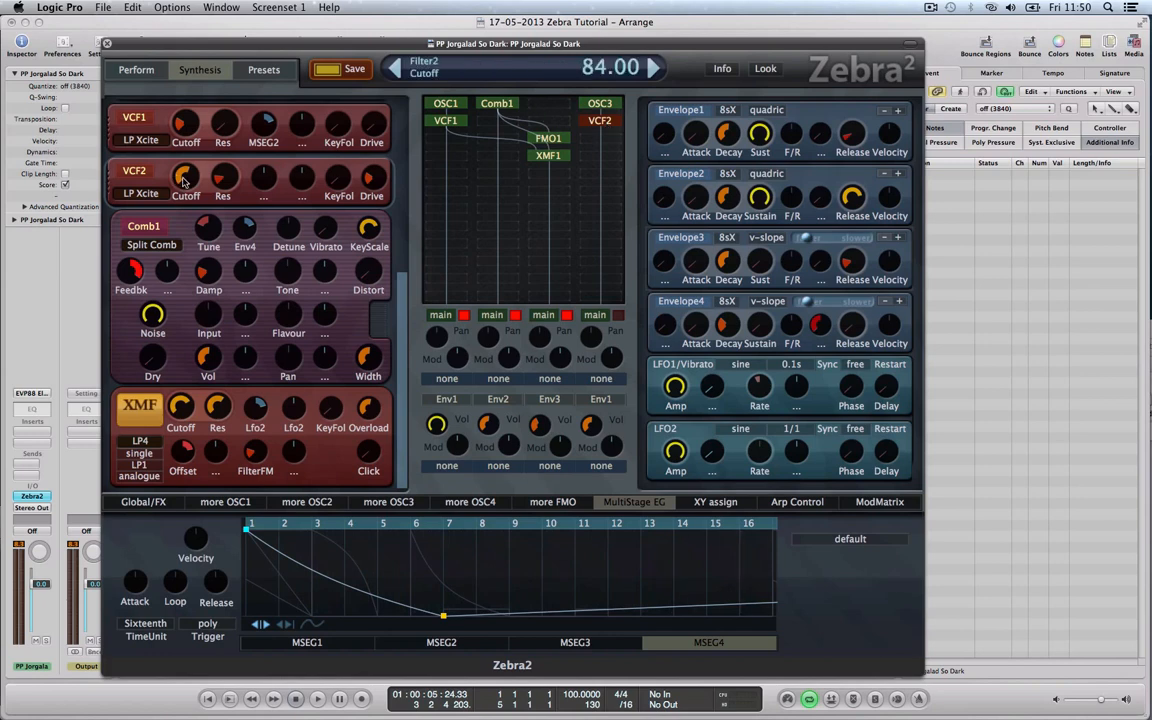
mouse_move(232, 186)
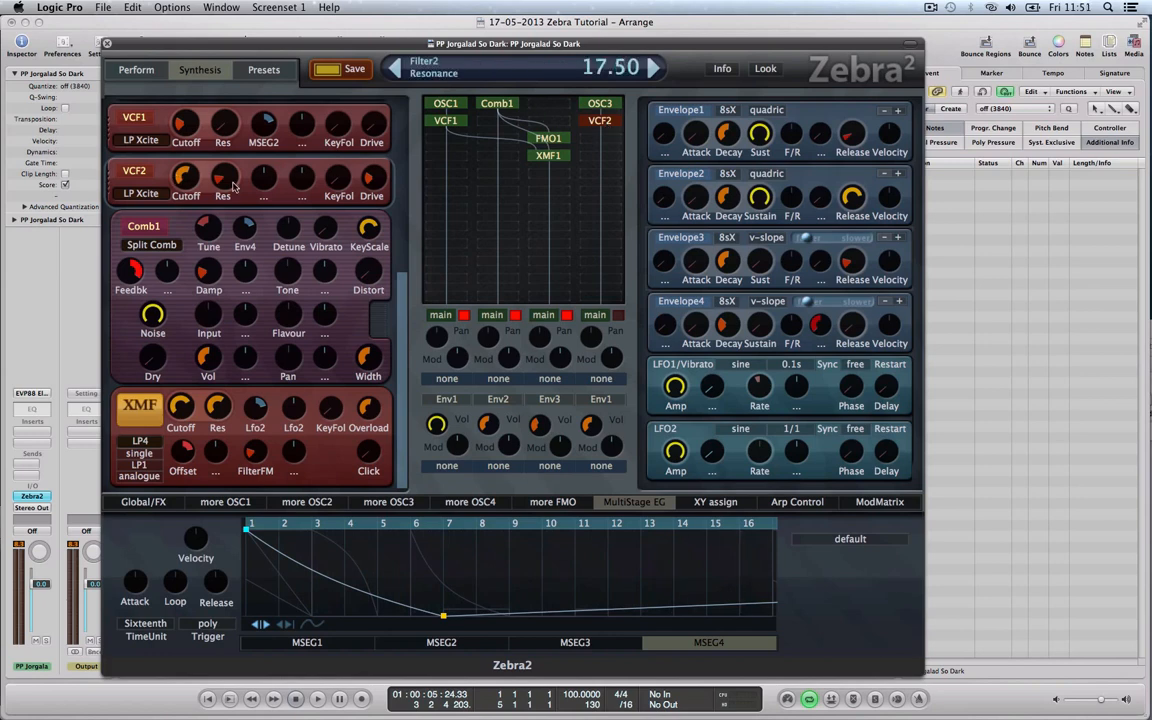
mouse_move(368, 181)
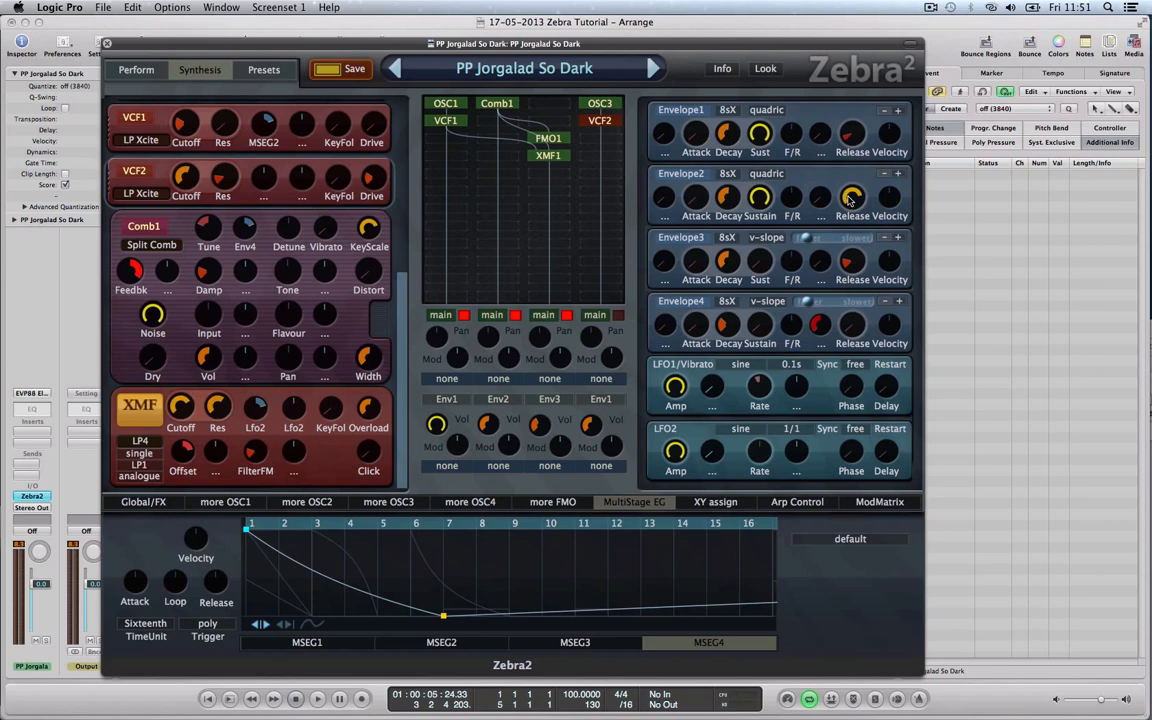
Step: Select the v-slope curve for Envelope3 and fine-tune its slope near the faster end
mouse_move(851, 200)
left_click(780, 244)
left_click(800, 265)
left_click_drag(812, 241, 809, 241)
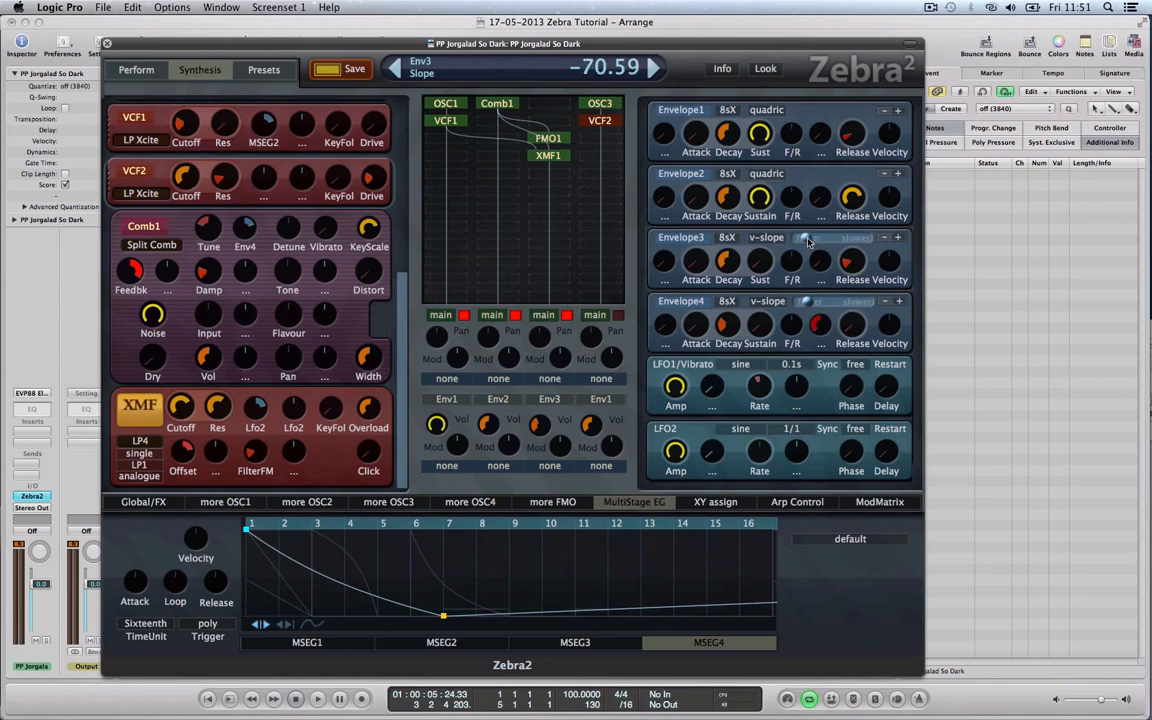
left_click(774, 243)
left_click(798, 264)
left_click_drag(805, 240, 808, 241)
left_click_drag(809, 240, 811, 240)
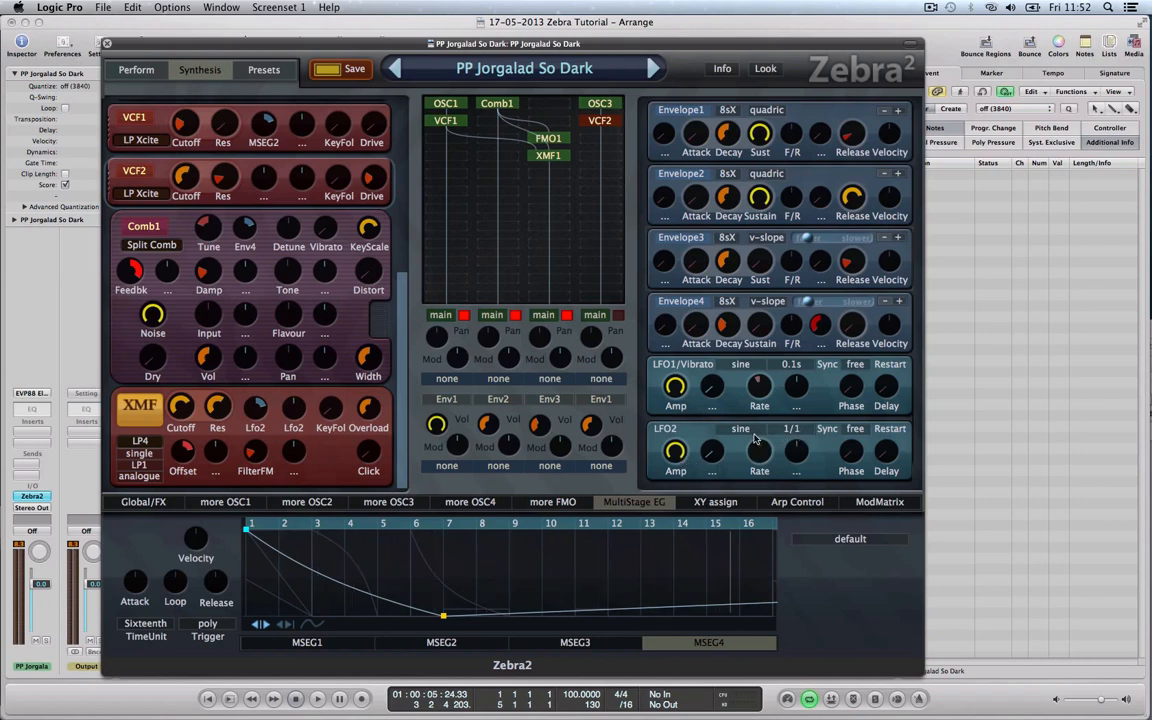
Step: Review LFO2's sync rate options, keeping 1/1, and check the mixer lanes' volume envelope assignments and volume levels
left_click(791, 429)
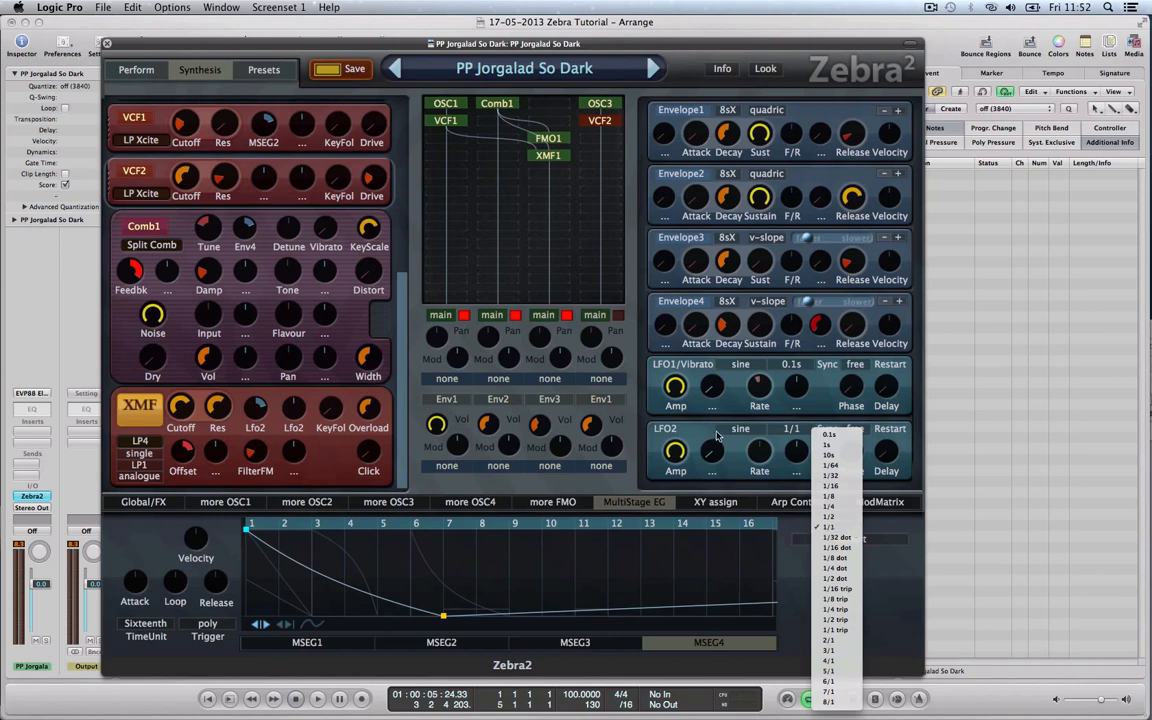
left_click(852, 528)
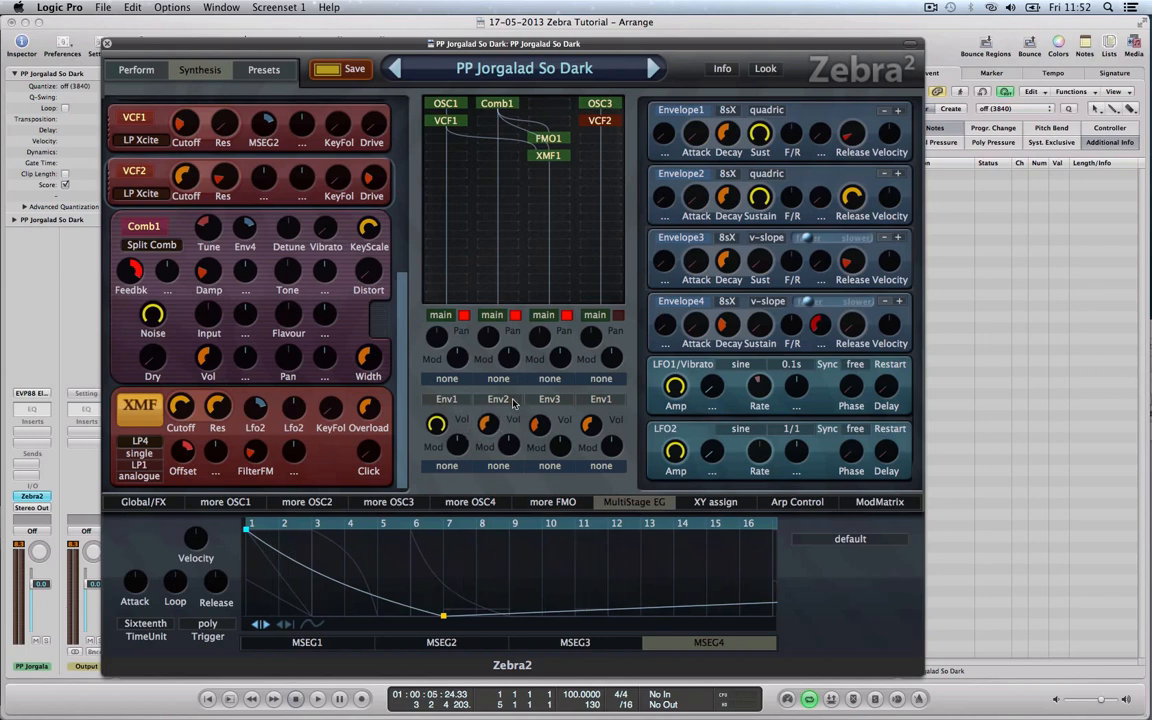
left_click(447, 399)
left_click(432, 414)
mouse_move(437, 430)
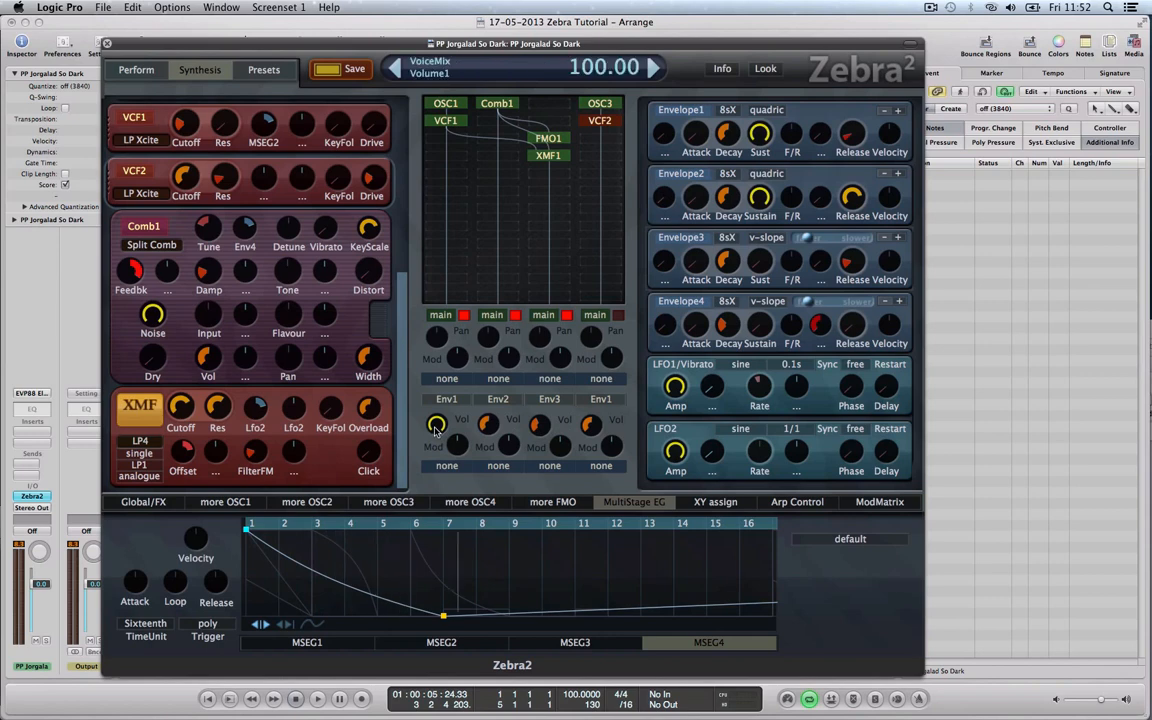
mouse_move(494, 428)
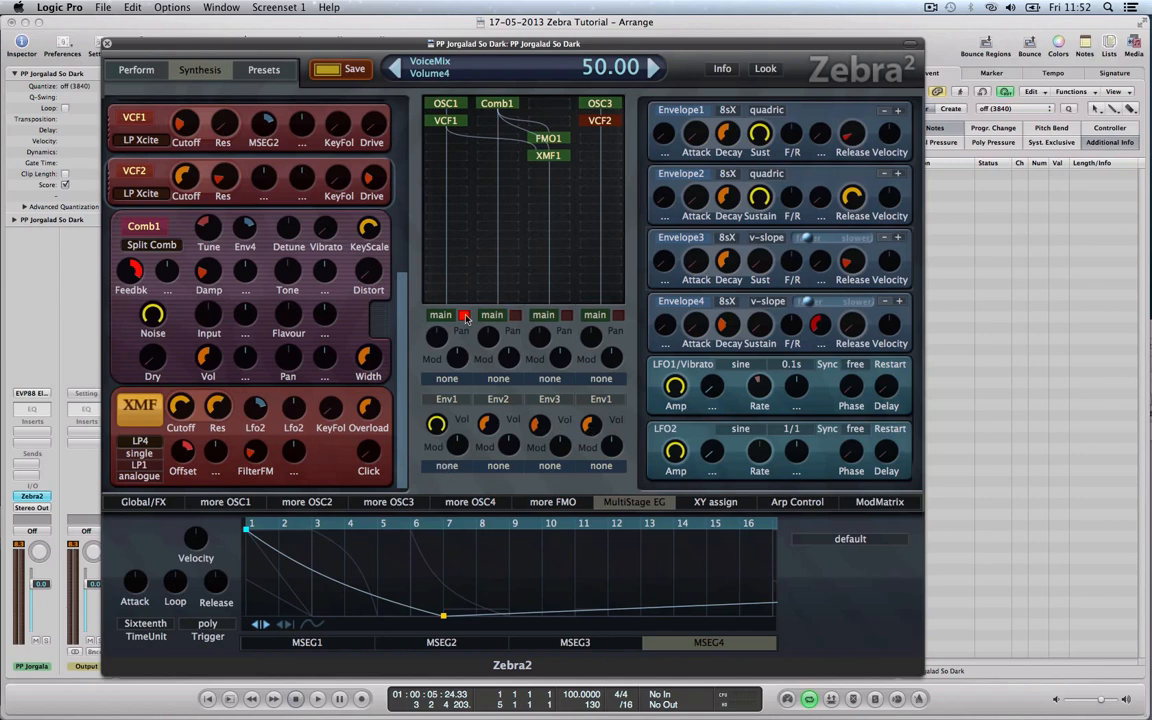
Step: Examine the full length of the MSEG1 envelope
left_click(334, 642)
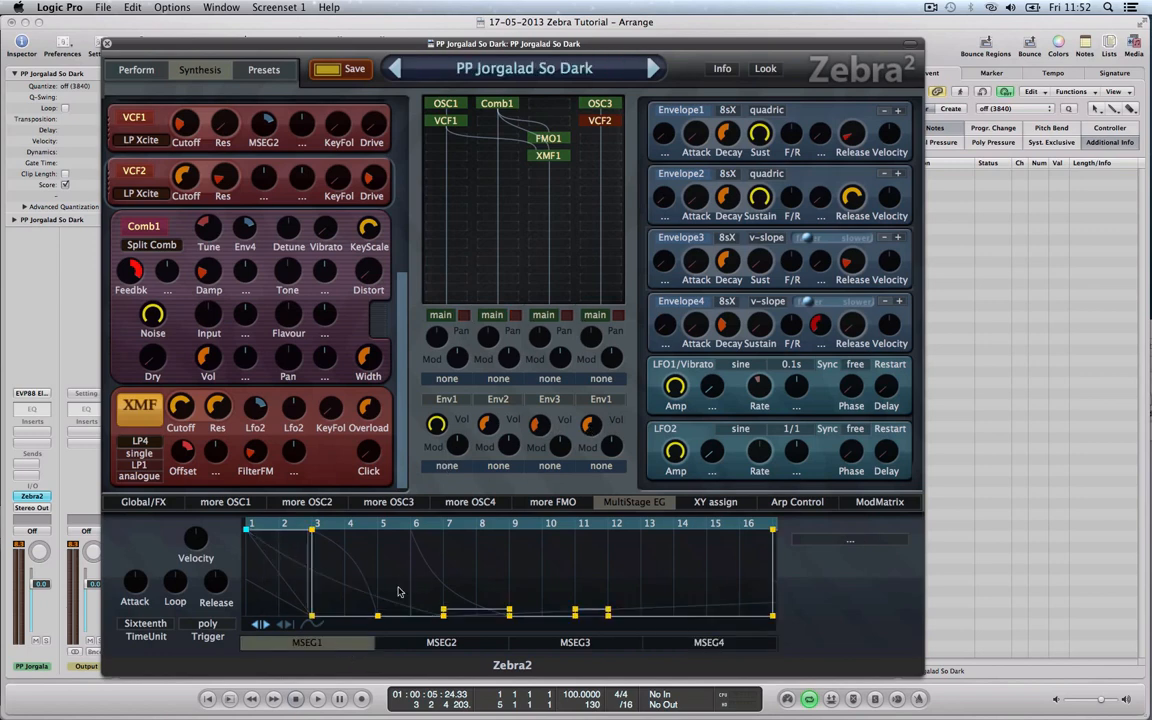
scroll(459, 570, "down", 1)
scroll(424, 540, "down", 1)
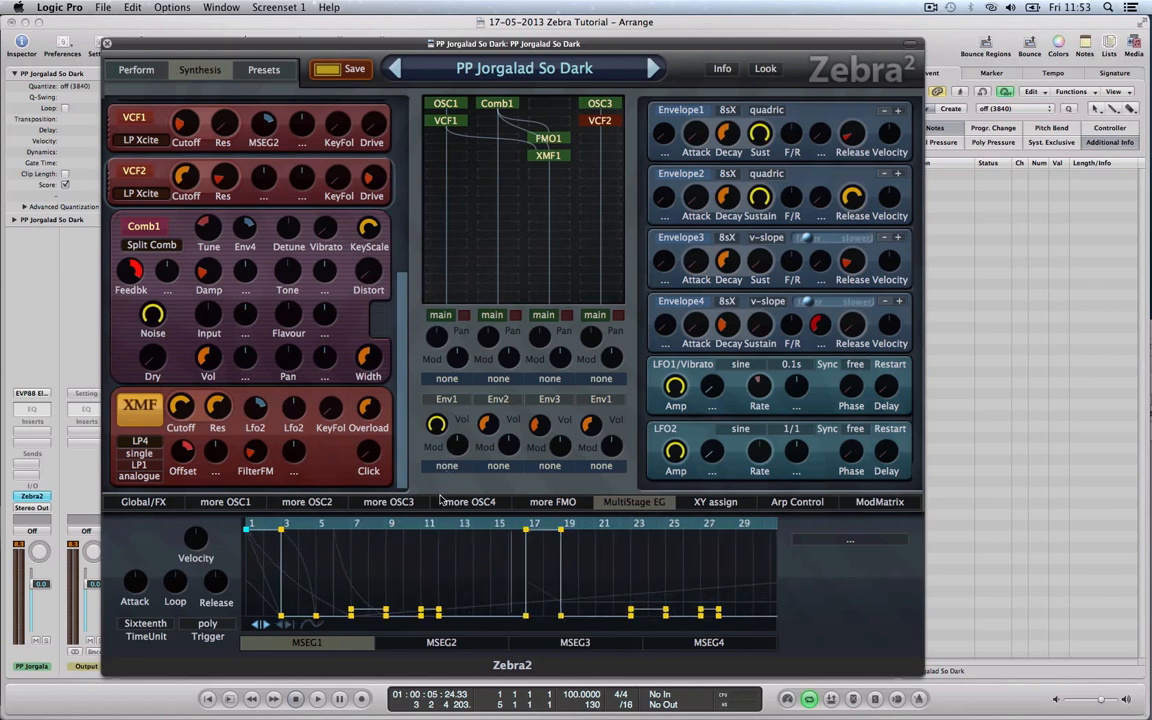
scroll(430, 530, "down", 2)
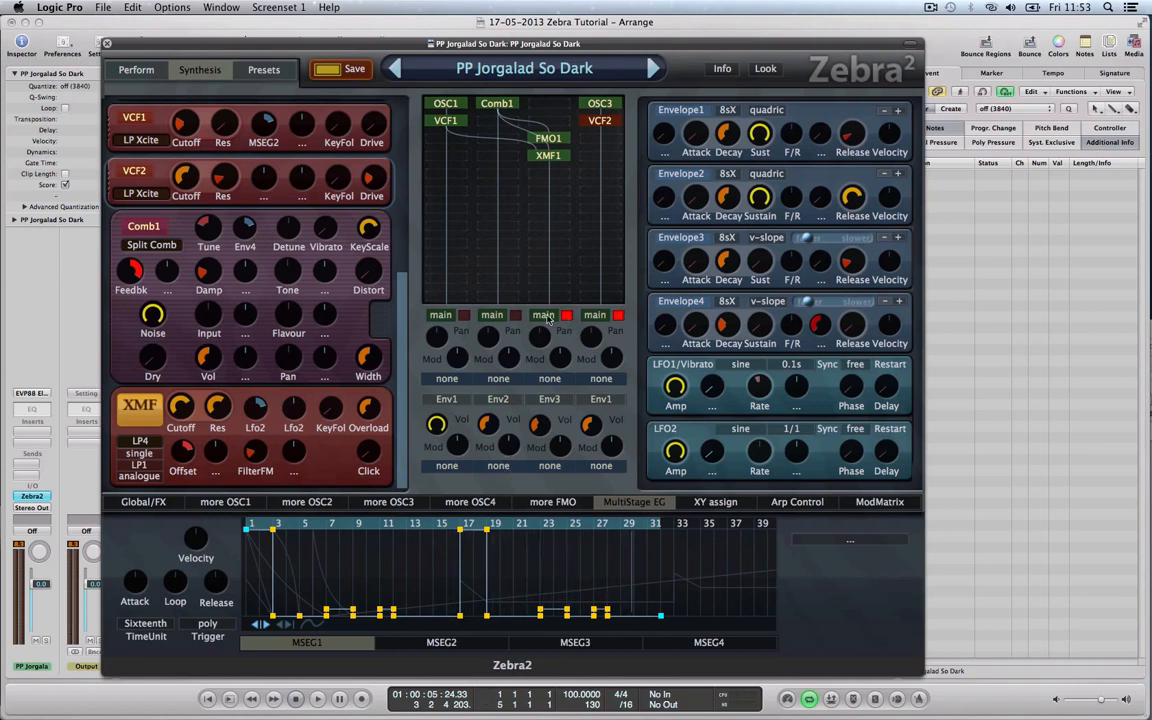
Step: Audition the first lane with the second, third and fourth lanes muted, and inspect the MSEG1 envelope more closely
key("space")
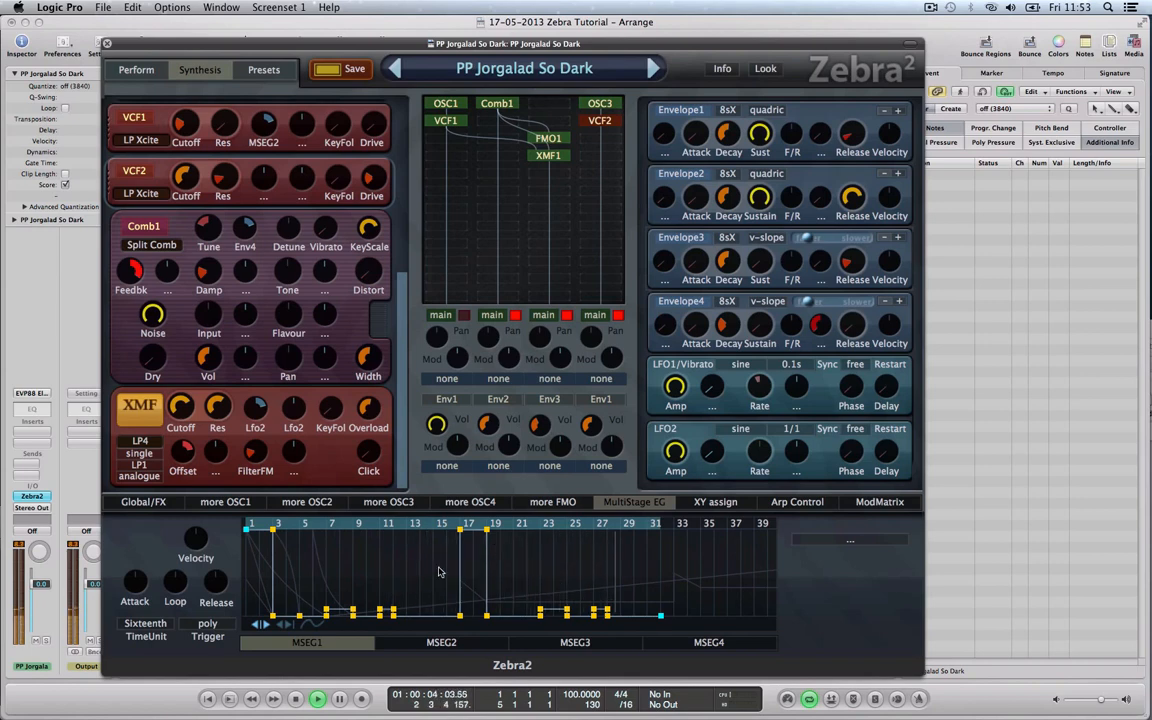
left_click_drag(441, 572, 484, 655)
key("space")
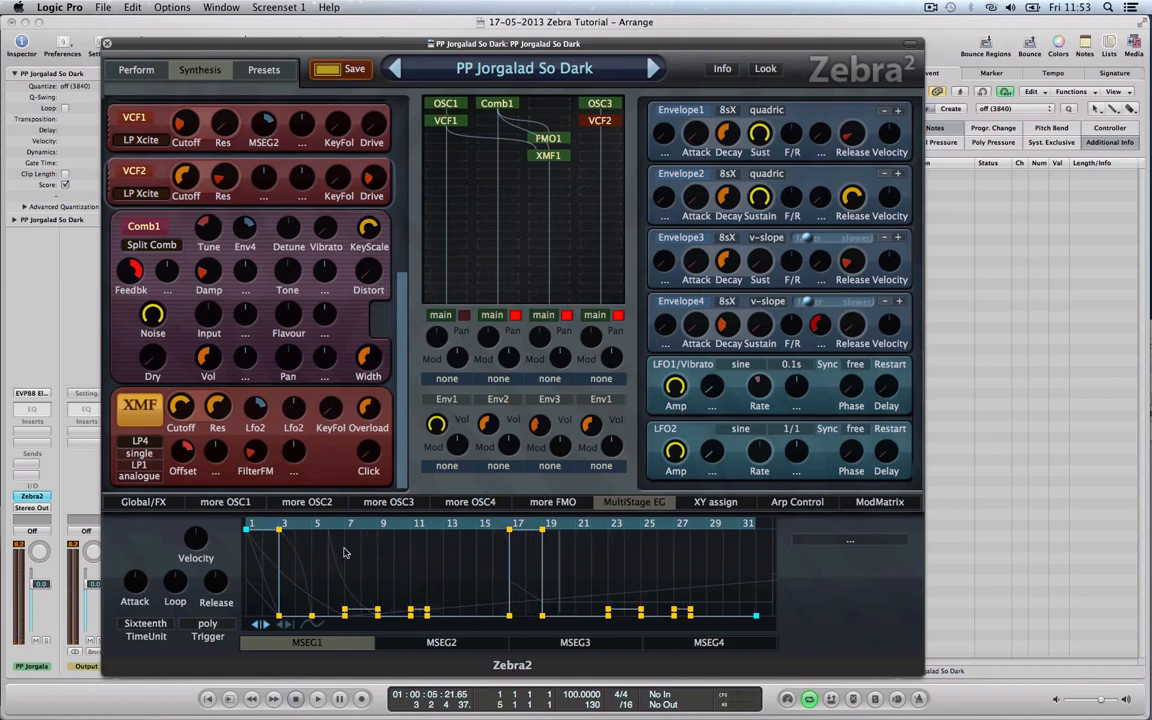
Step: Select OSC1 in the module grid and check its settings and its MSEG1 tune modulation
left_click(458, 105)
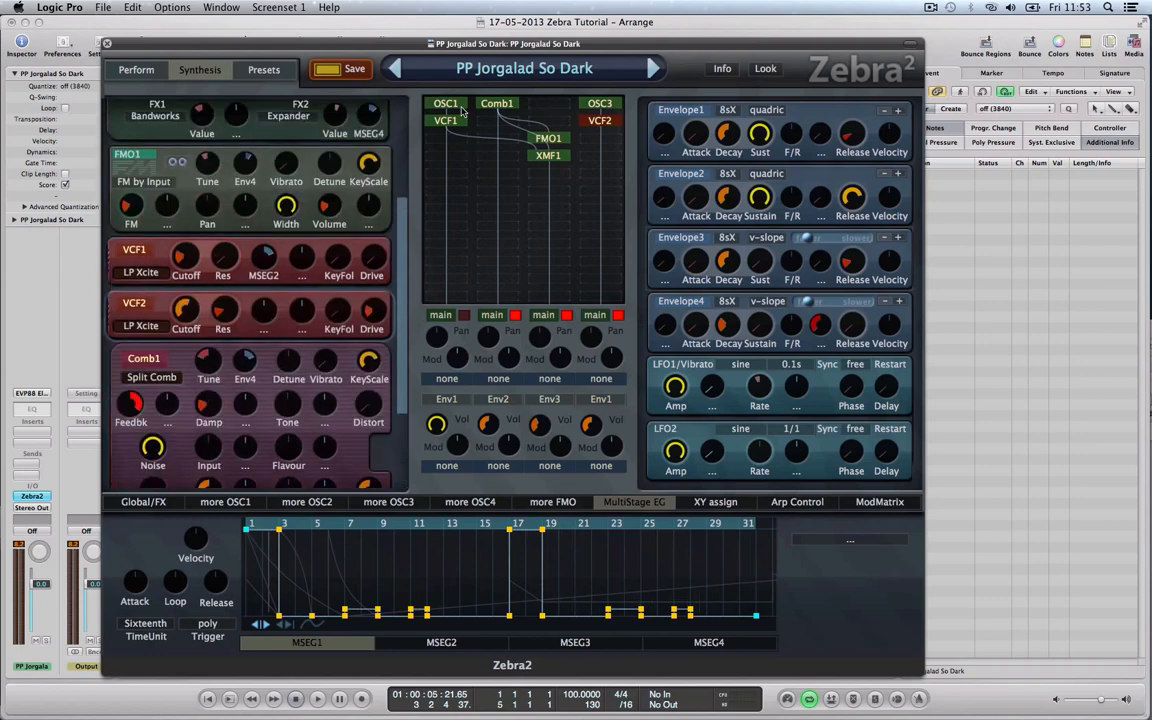
scroll(250, 150, "down", 2)
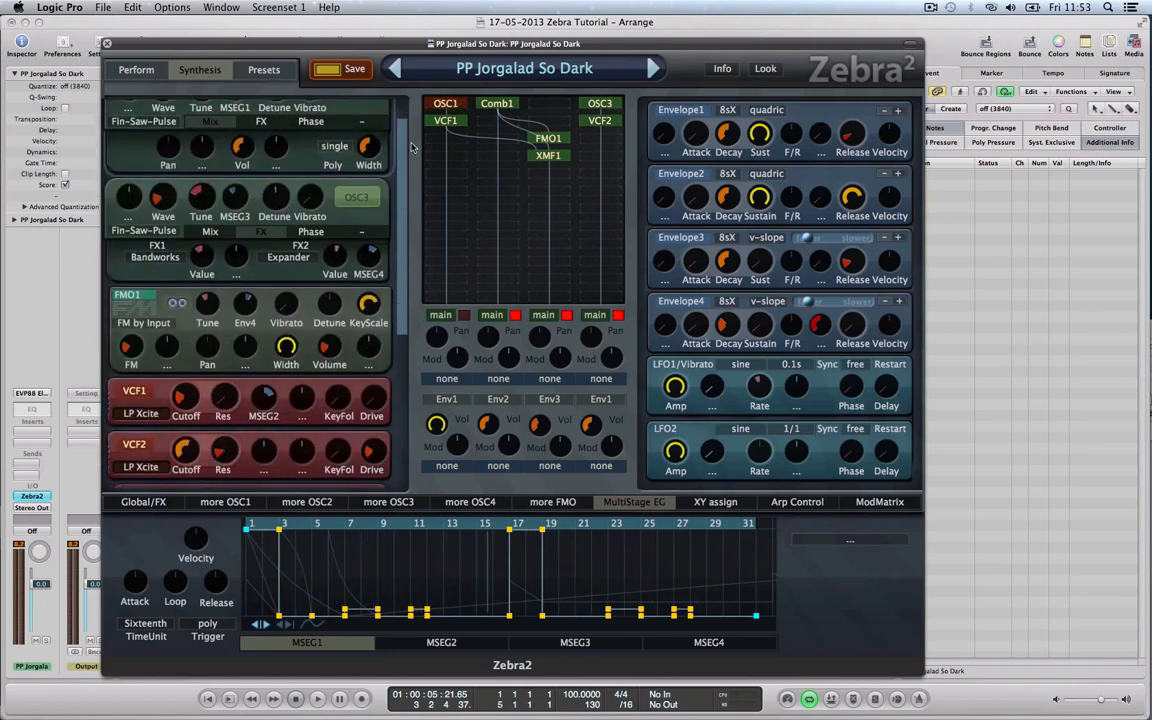
scroll(408, 114, "up", 1)
scroll(408, 114, "up", 1)
mouse_move(230, 122)
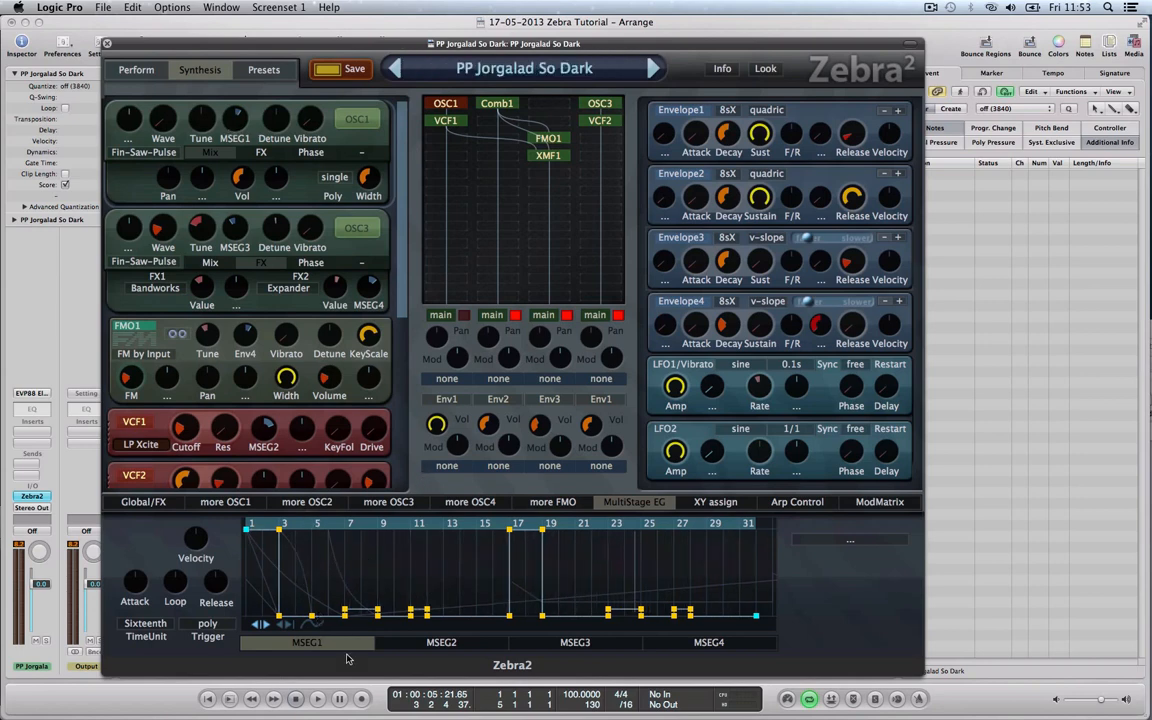
Step: Review the MSEG1 editor's snap options, examine the envelope's points over its full length and audition the OSC1 lane
right_click(330, 570)
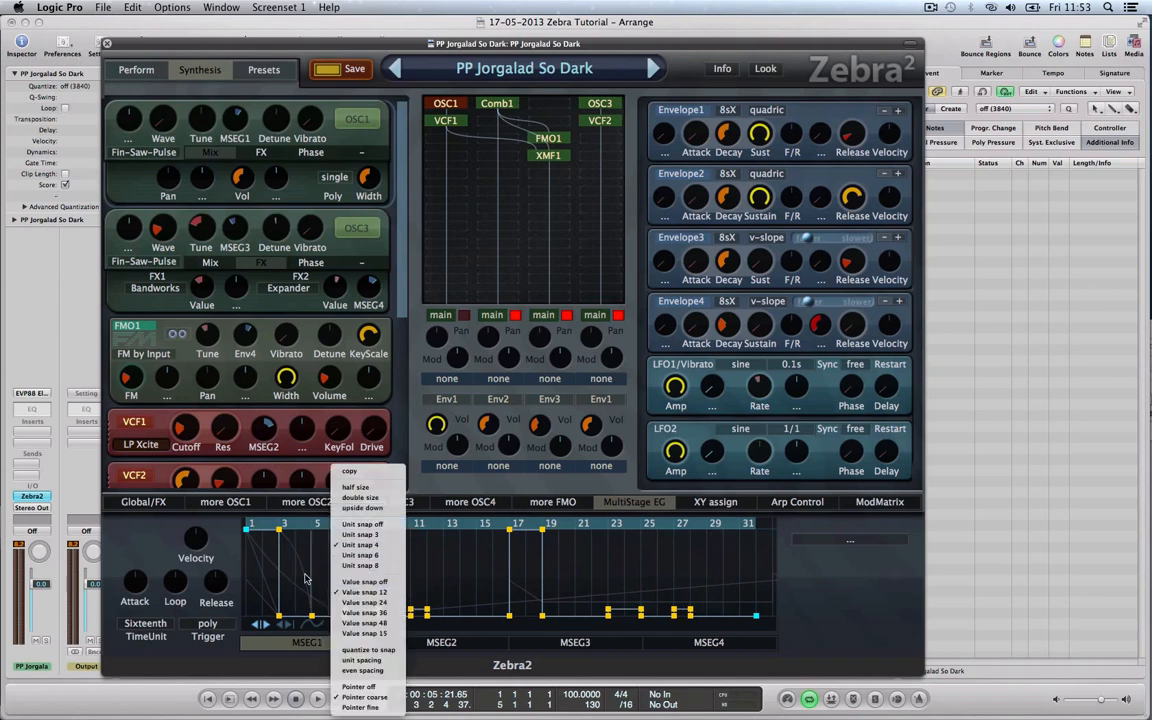
left_click(344, 596)
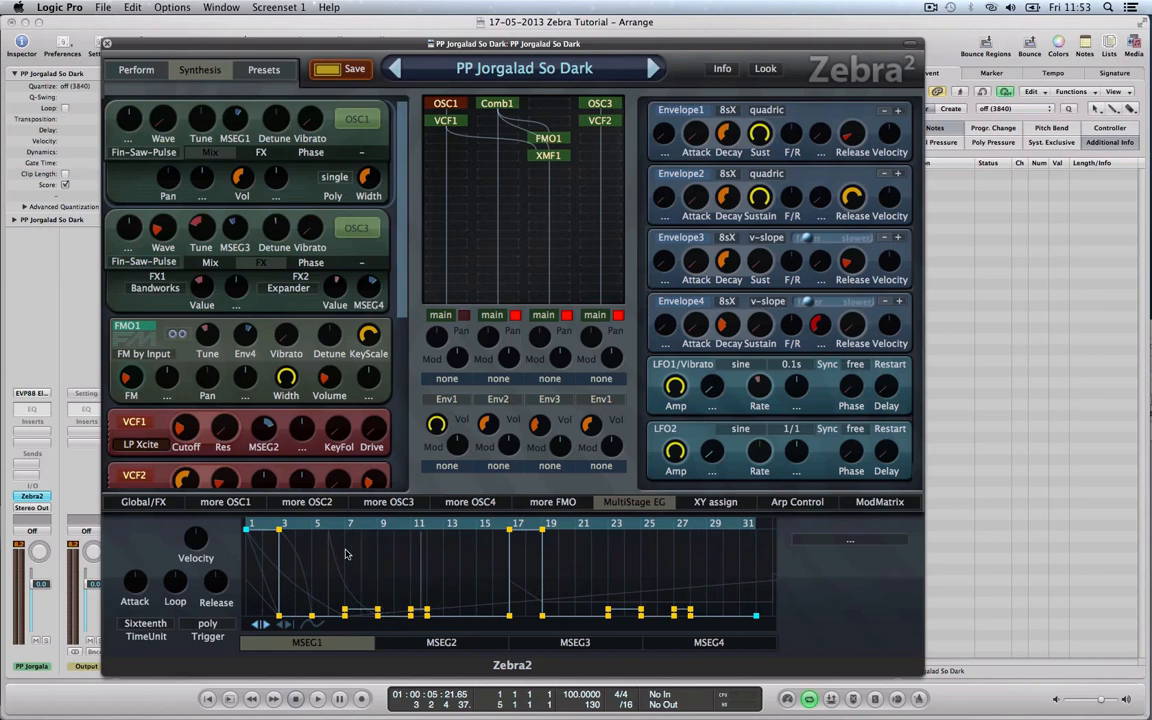
scroll(362, 549, "down", 2)
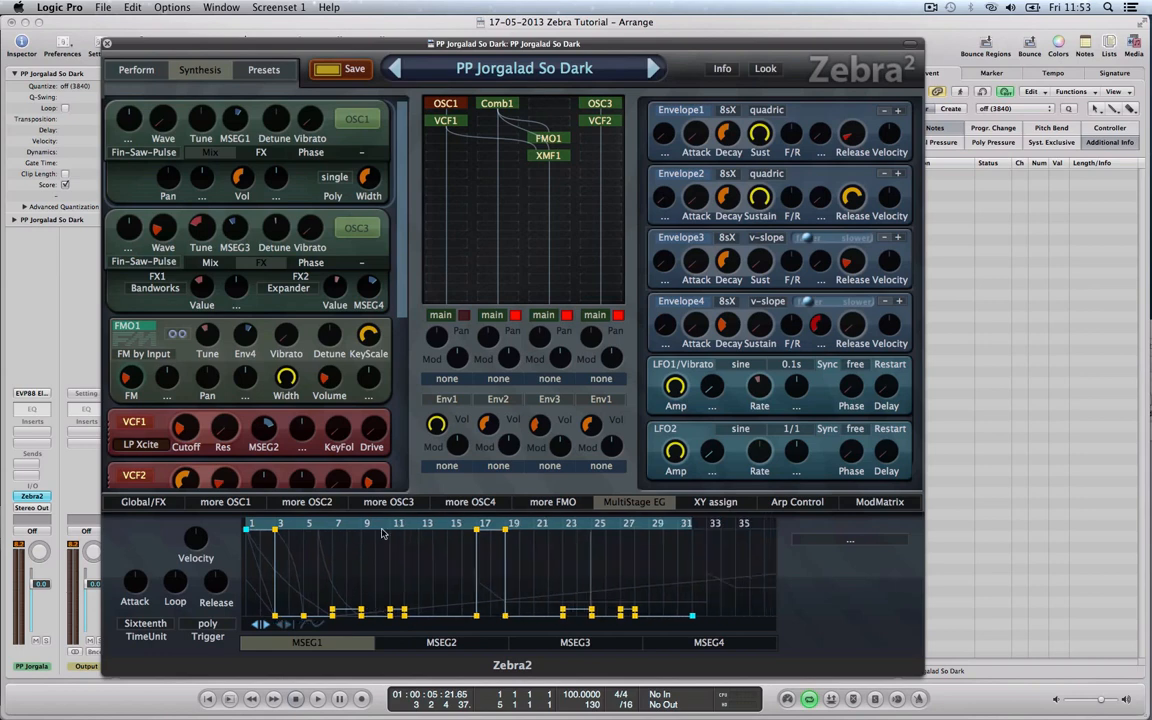
scroll(377, 522, "down", 1)
scroll(358, 605, "up", 1)
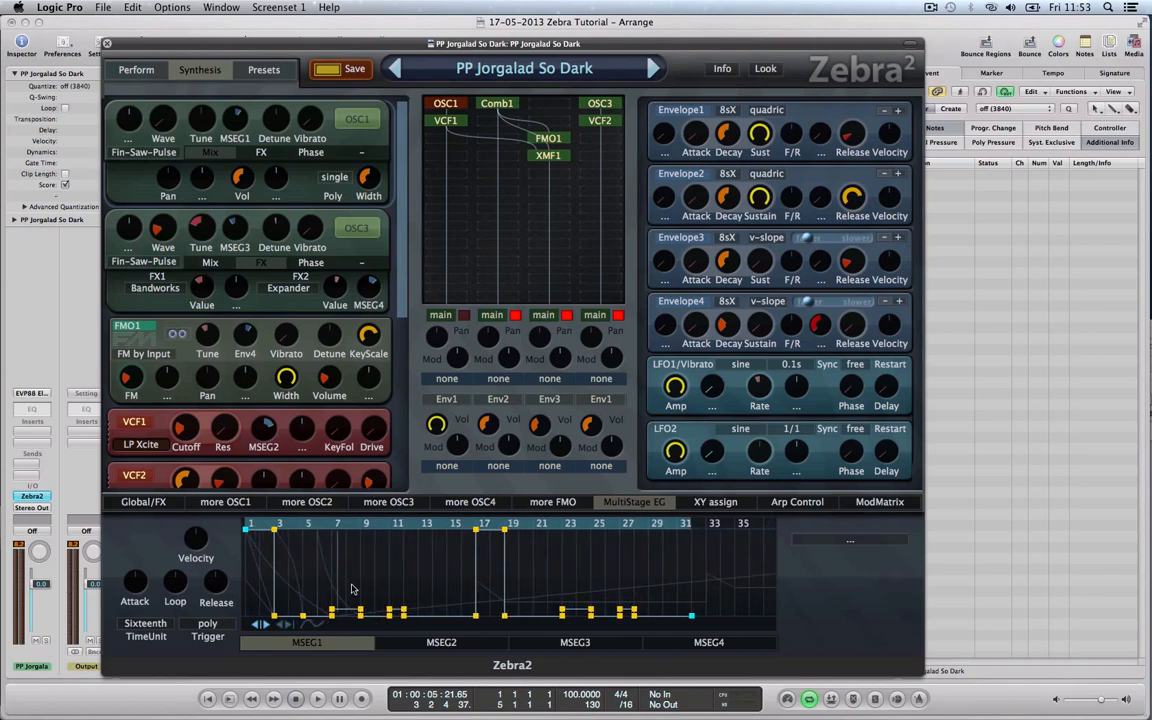
scroll(363, 590, "up", 1)
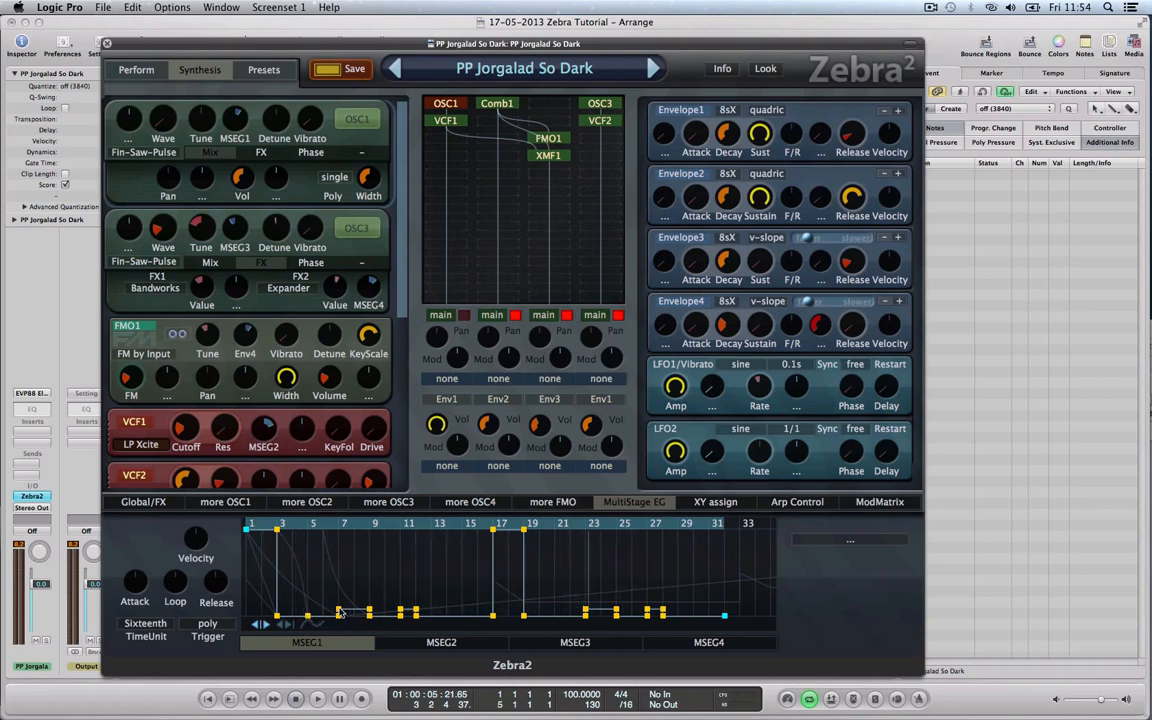
key("space")
left_click_drag(490, 523, 480, 425)
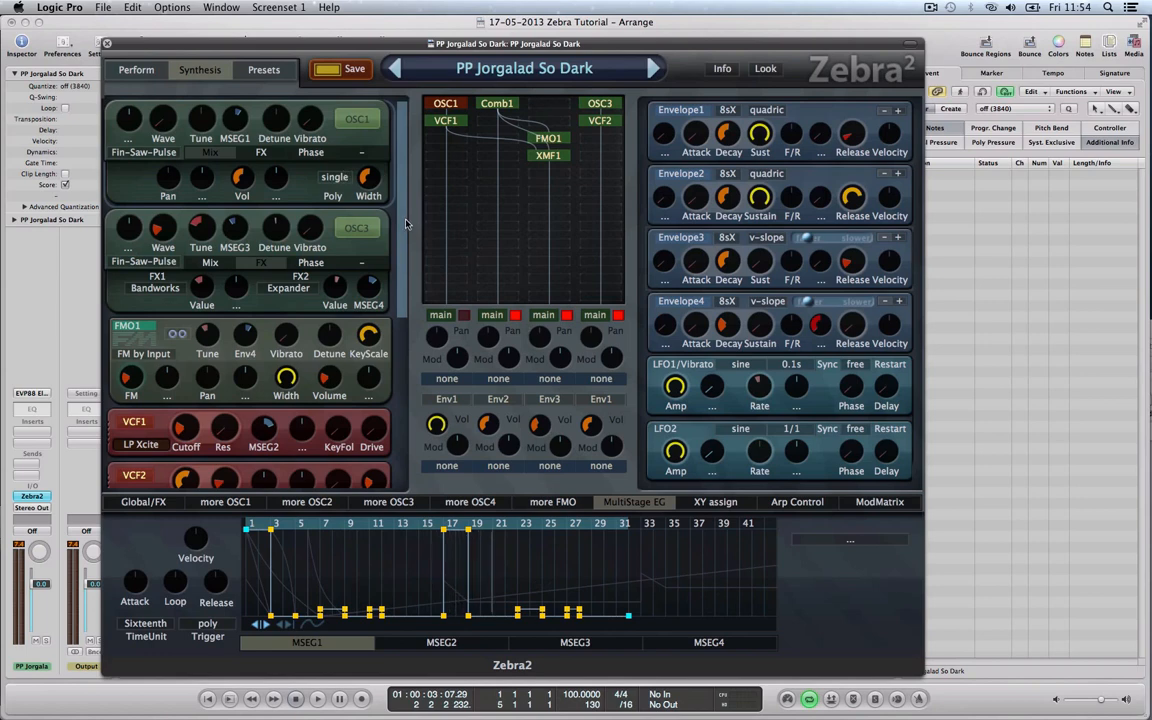
Step: Select VCF1, bring up the MSEG2 envelope that modulates its cutoff and audition the result
left_click(446, 121)
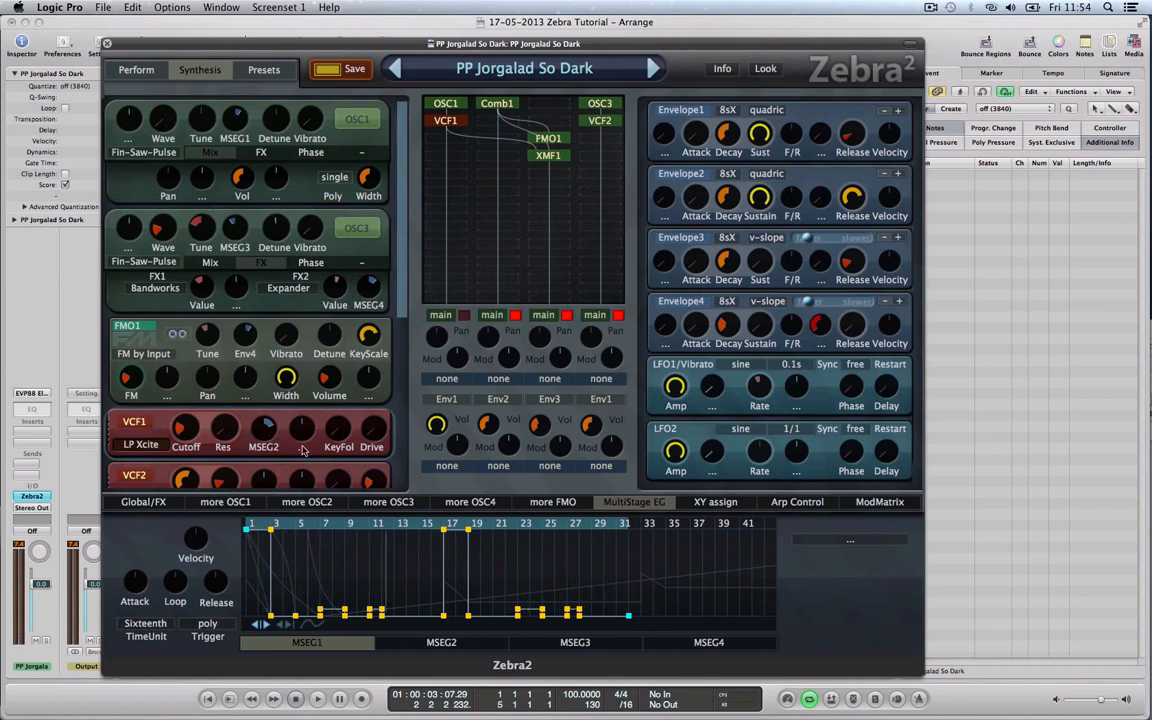
left_click(450, 644)
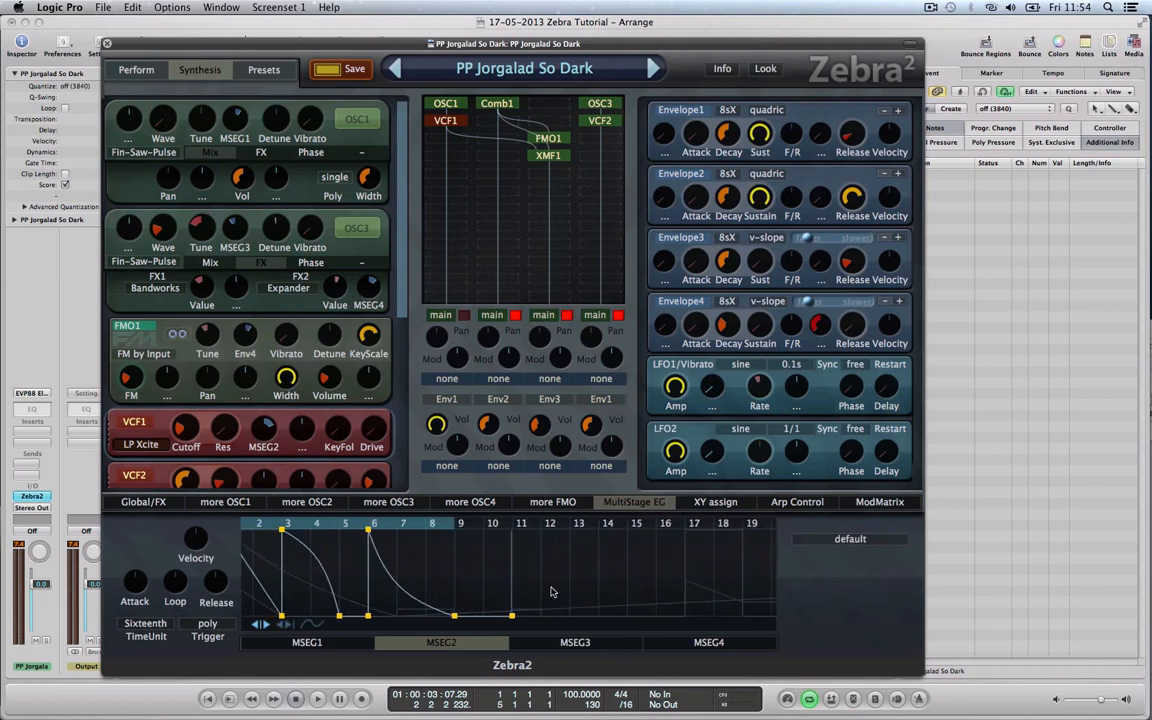
key("space")
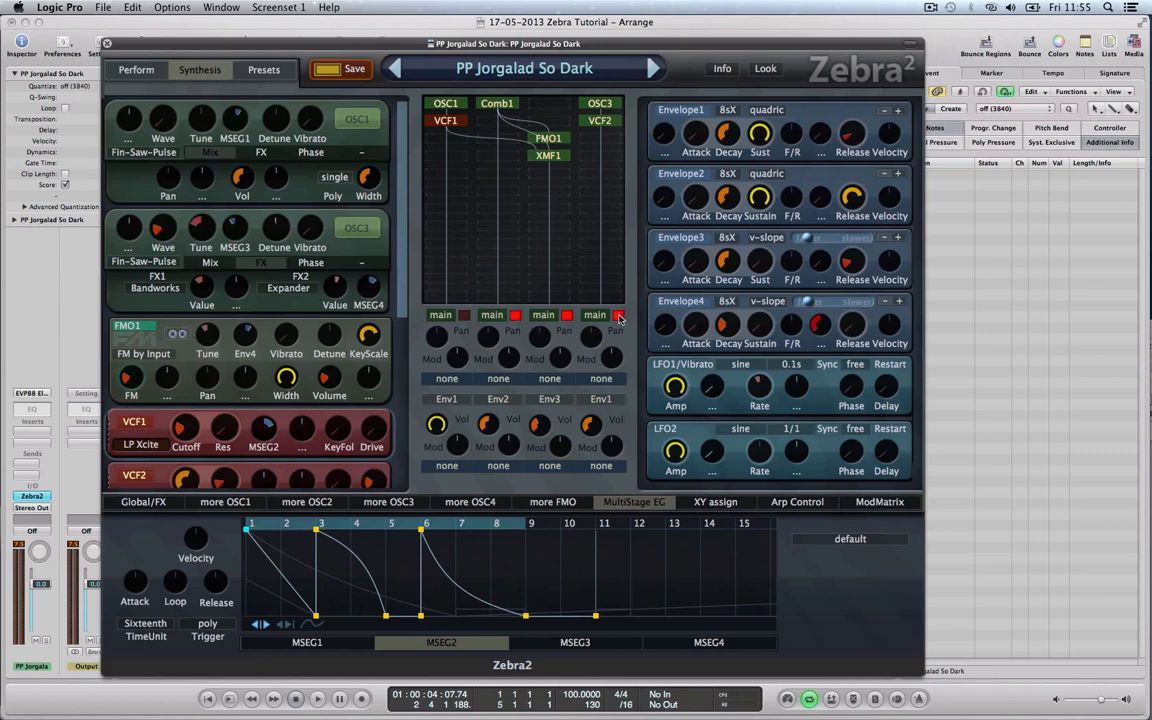
Step: Select OSC3, unmute the fourth lane and audition it together with the first lane
left_click(601, 104)
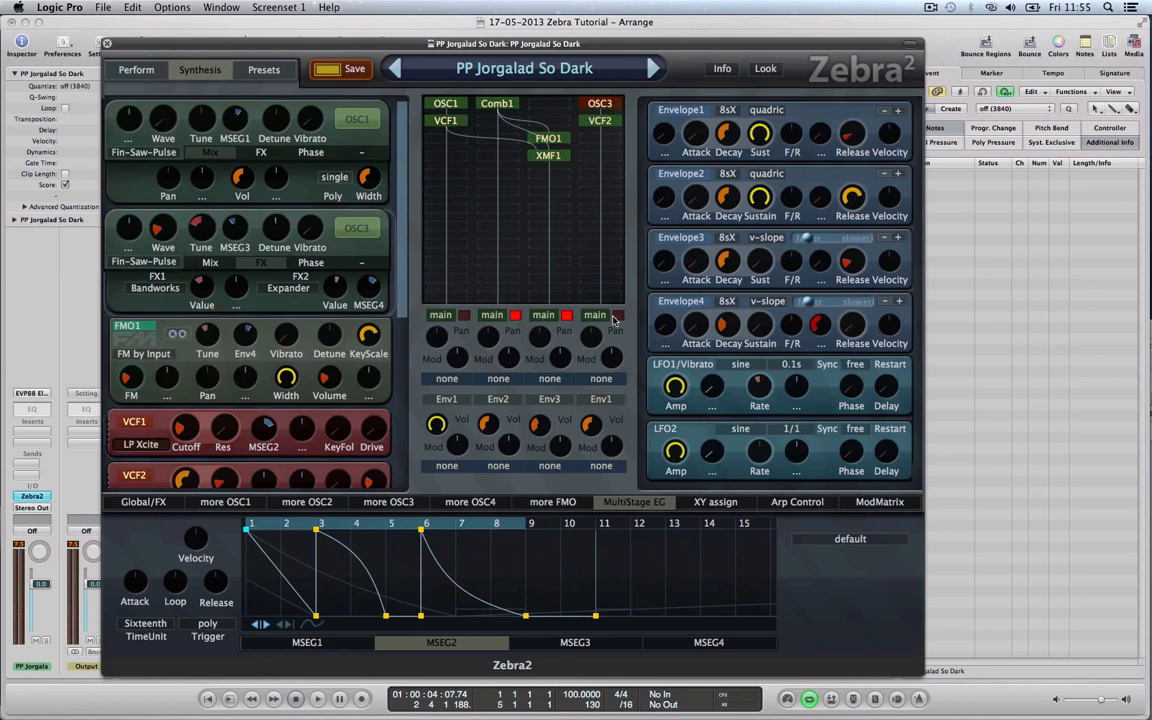
key("space")
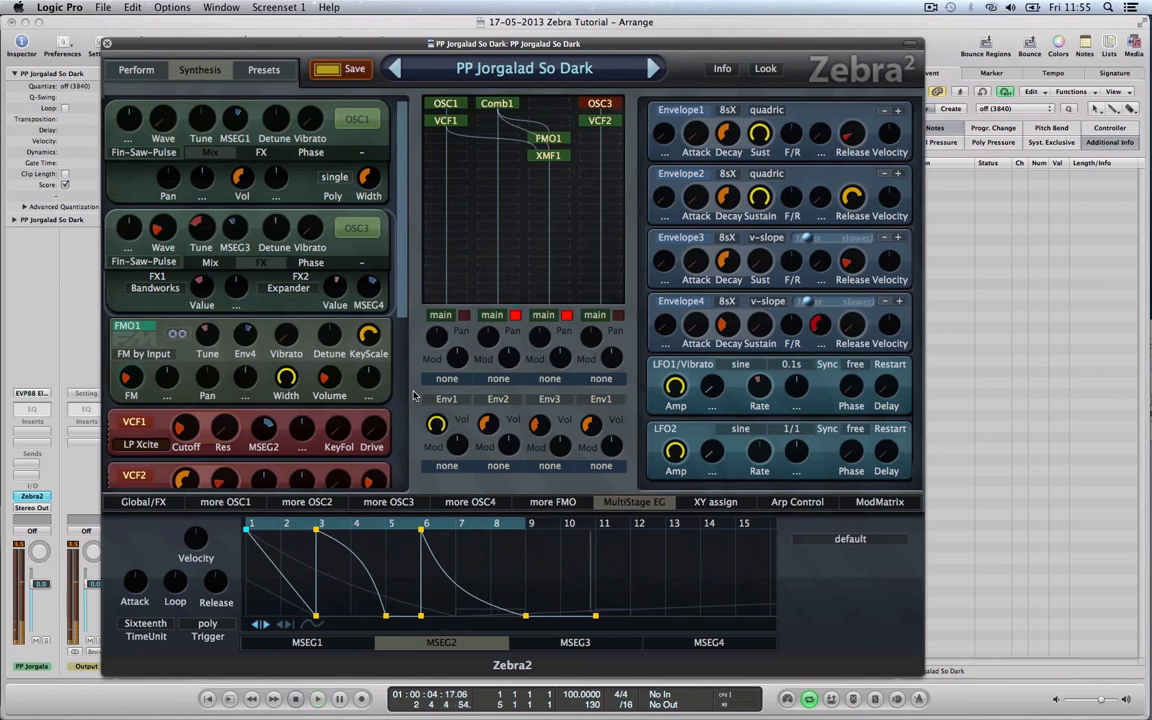
key("space")
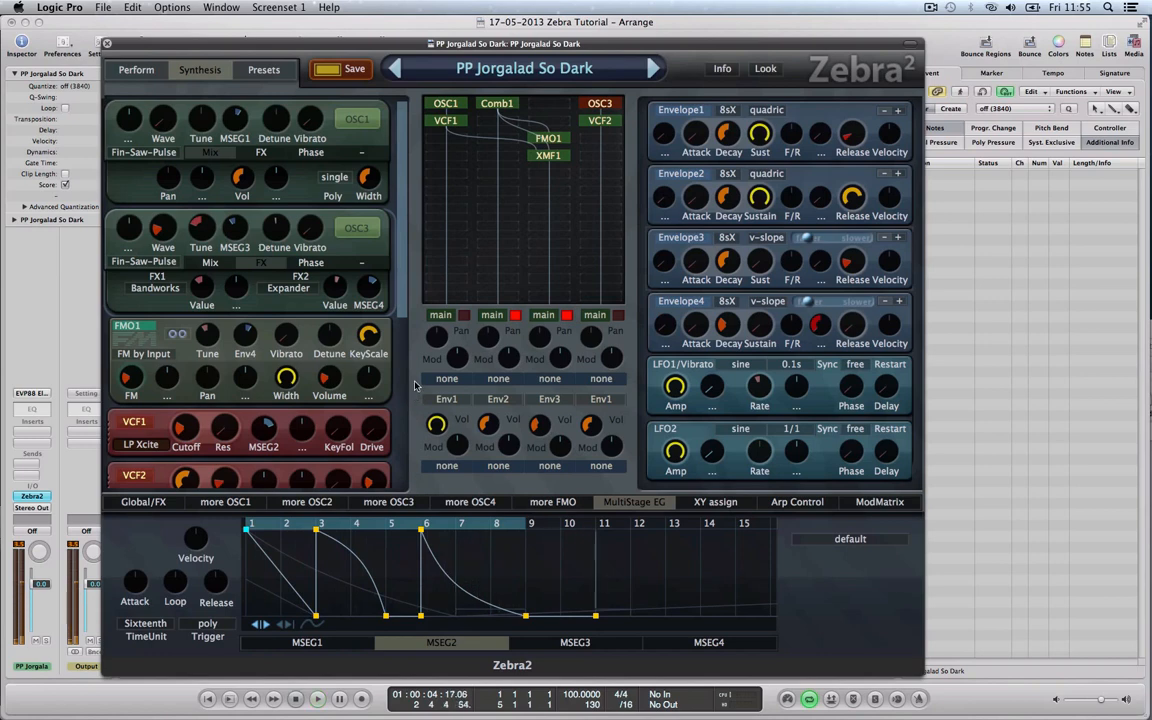
Step: Check OSC3's tune modulation depth and view the full length of its MSEG3 envelope
left_click(236, 239)
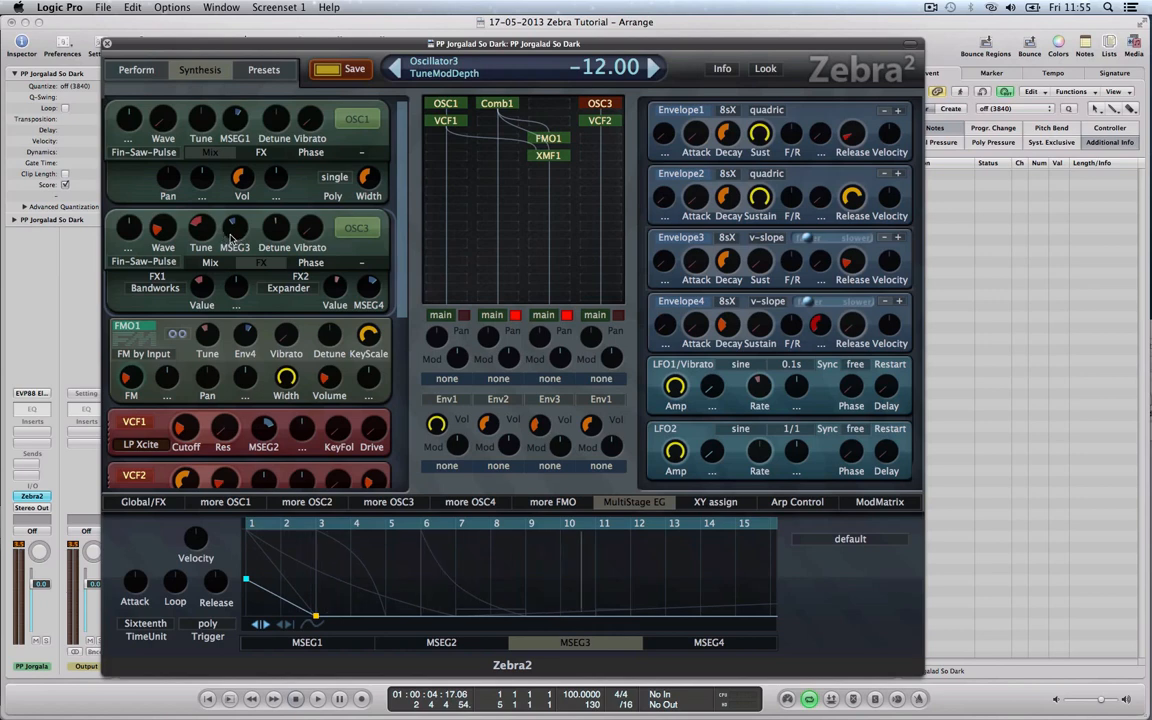
scroll(620, 607, "down", 3)
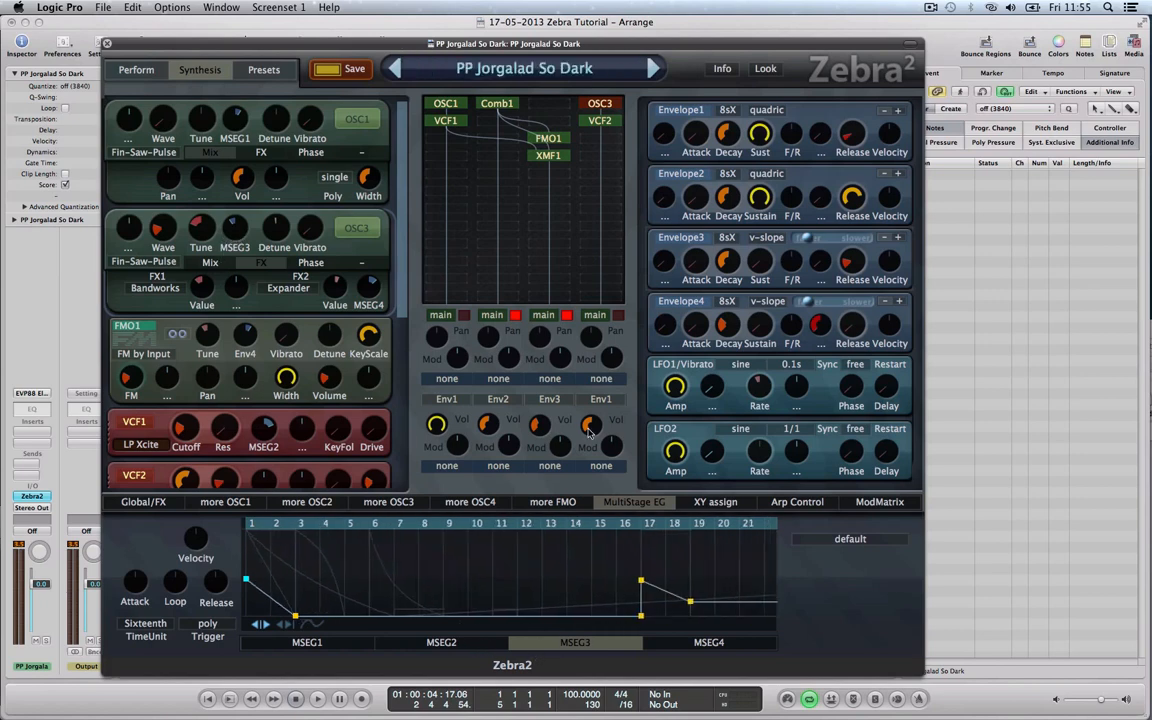
scroll(476, 566, "down", 2)
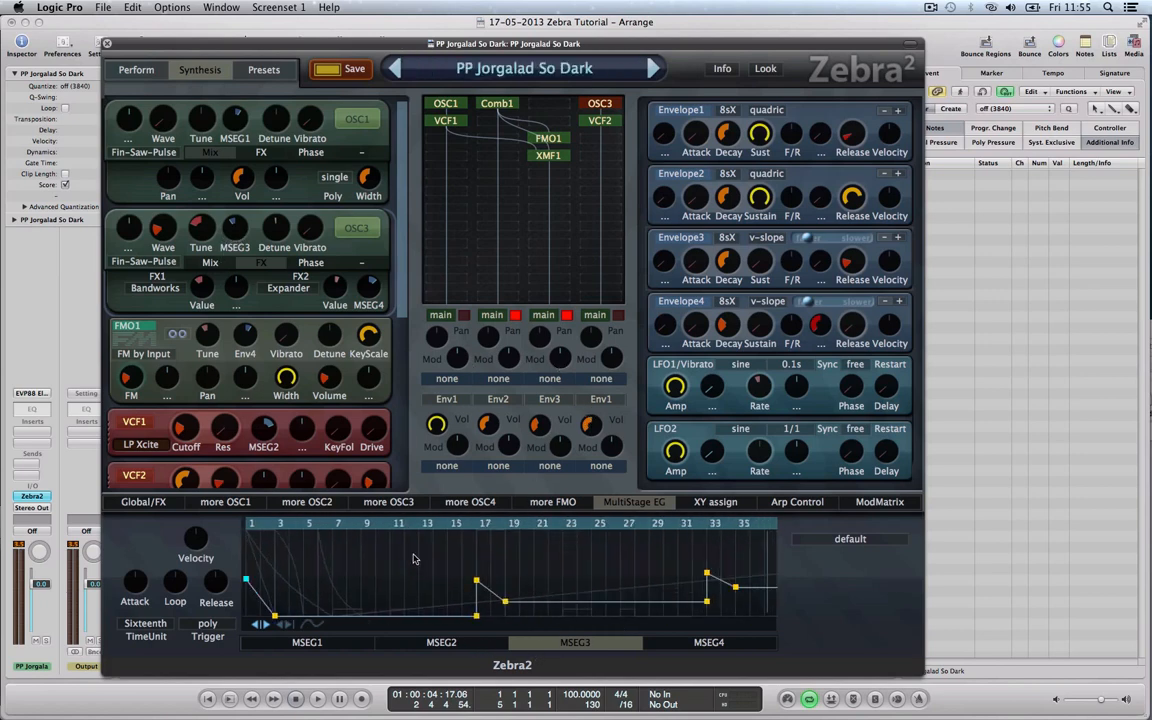
scroll(415, 559, "down", 3)
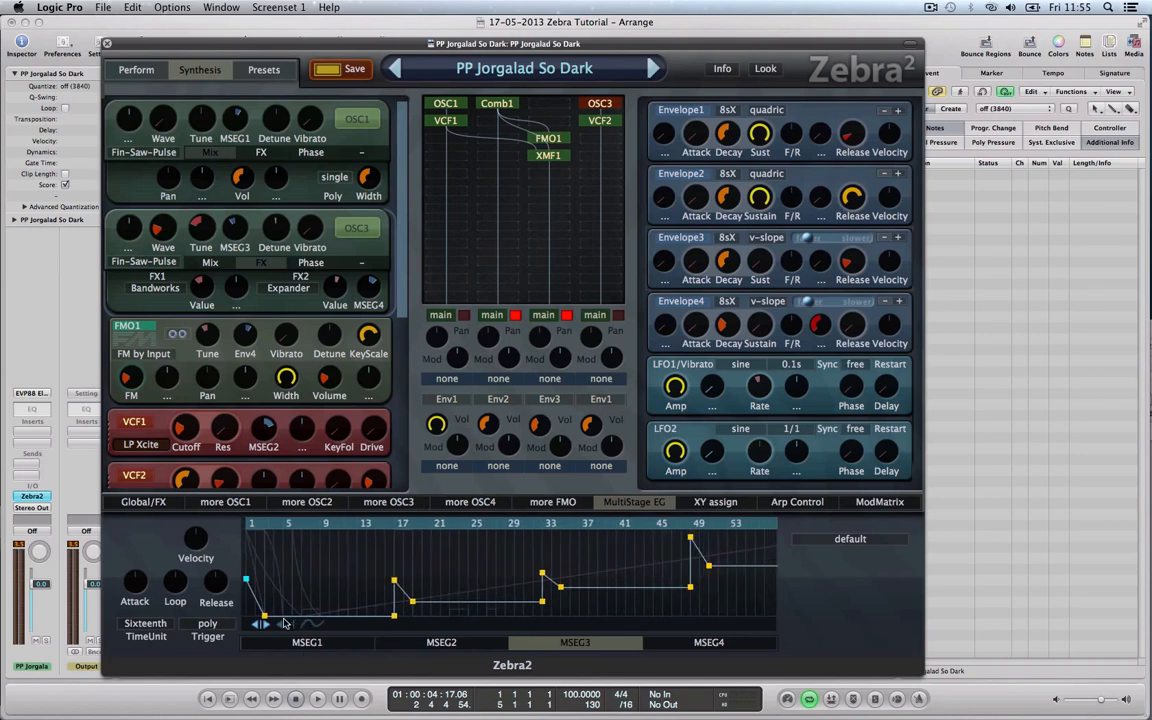
scroll(284, 620, "down", 1)
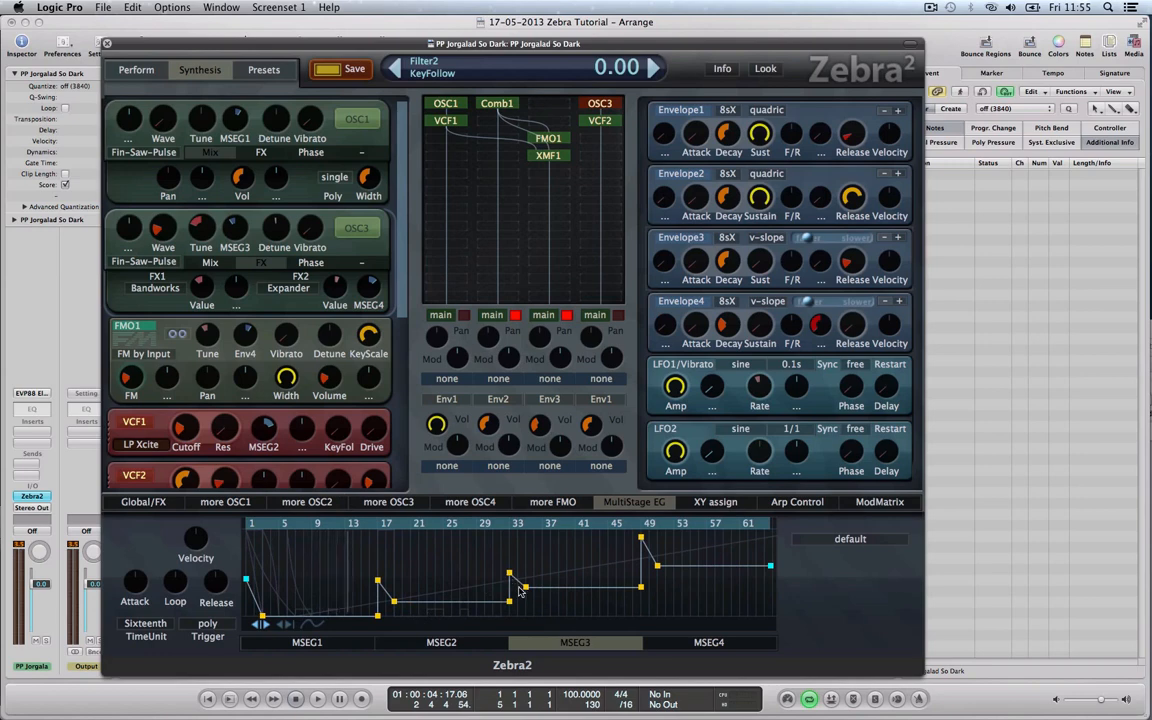
Step: Mute the first lane and audition the OSC3 lane alone while examining the rising steps of MSEG3
key("space")
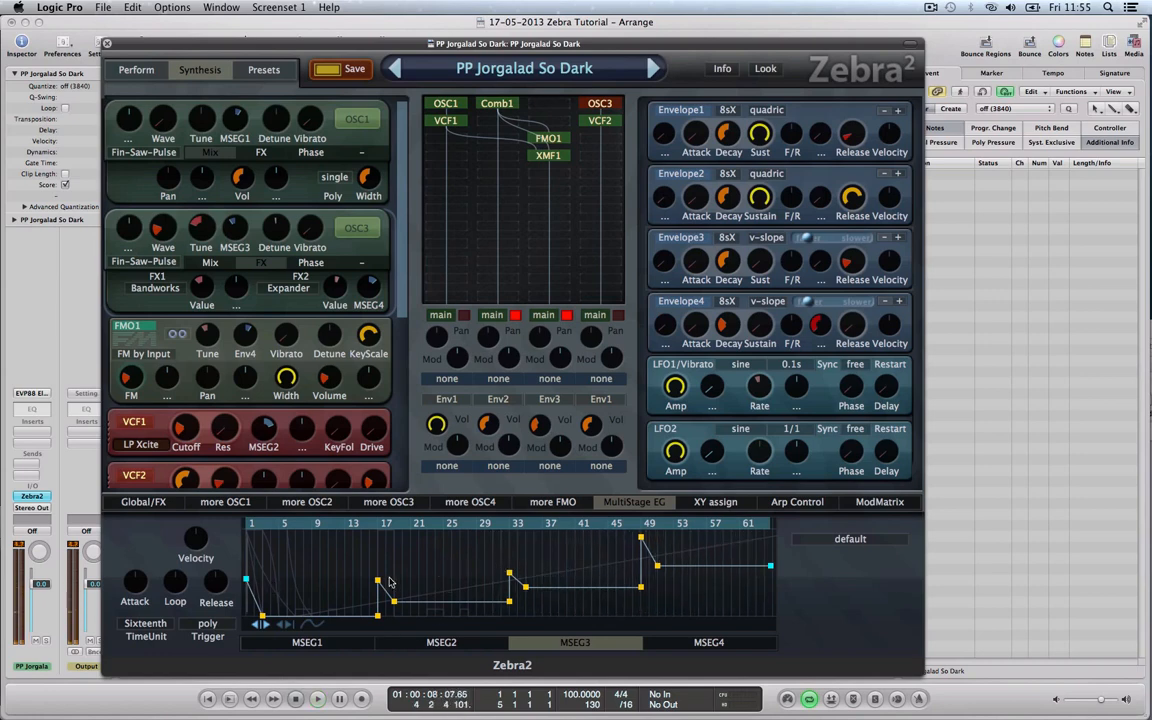
key("space")
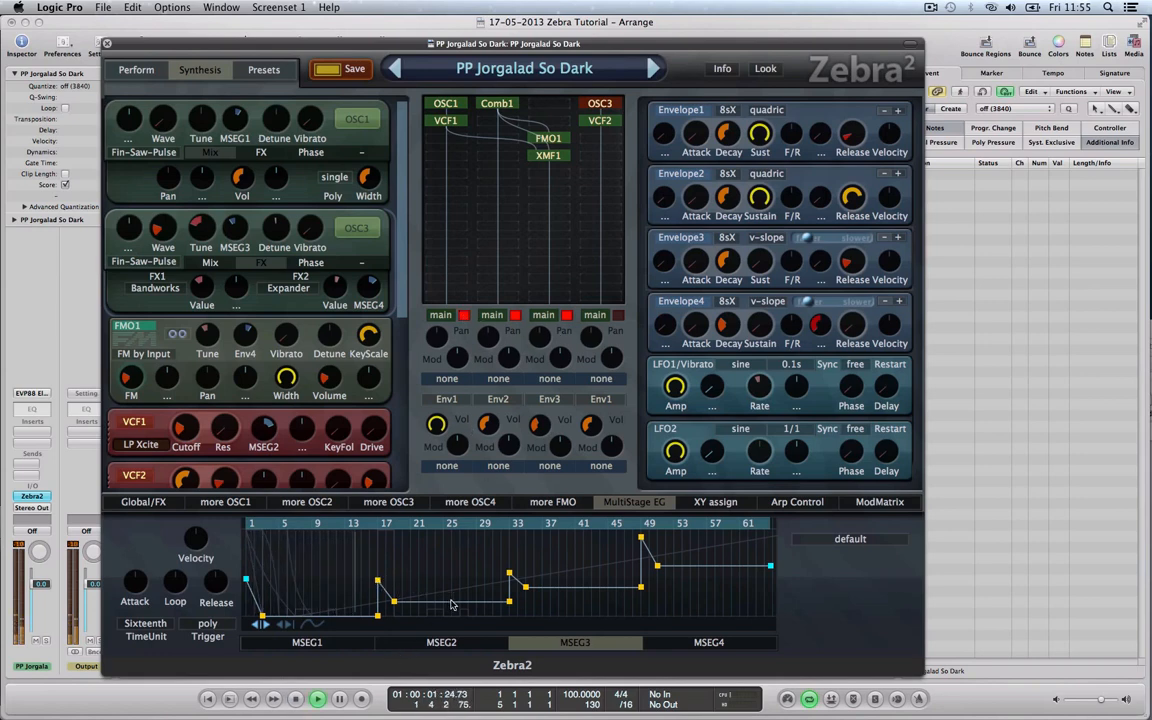
key("space")
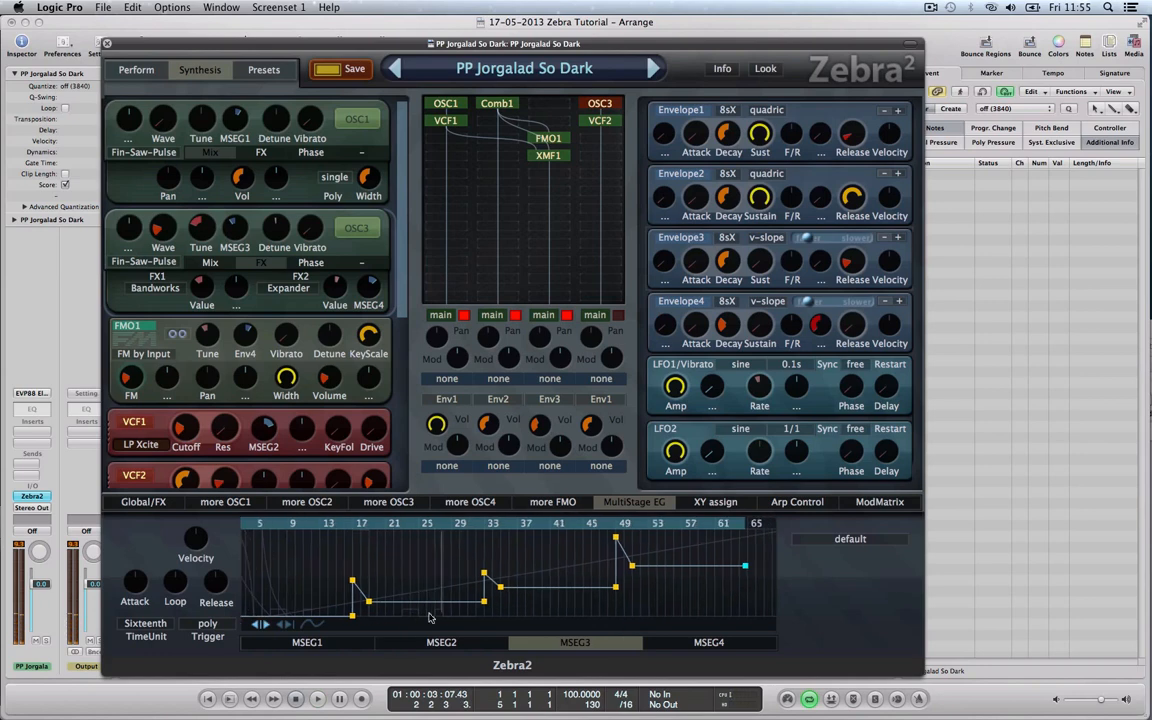
scroll(440, 620, "up", 3)
scroll(470, 610, "up", 2)
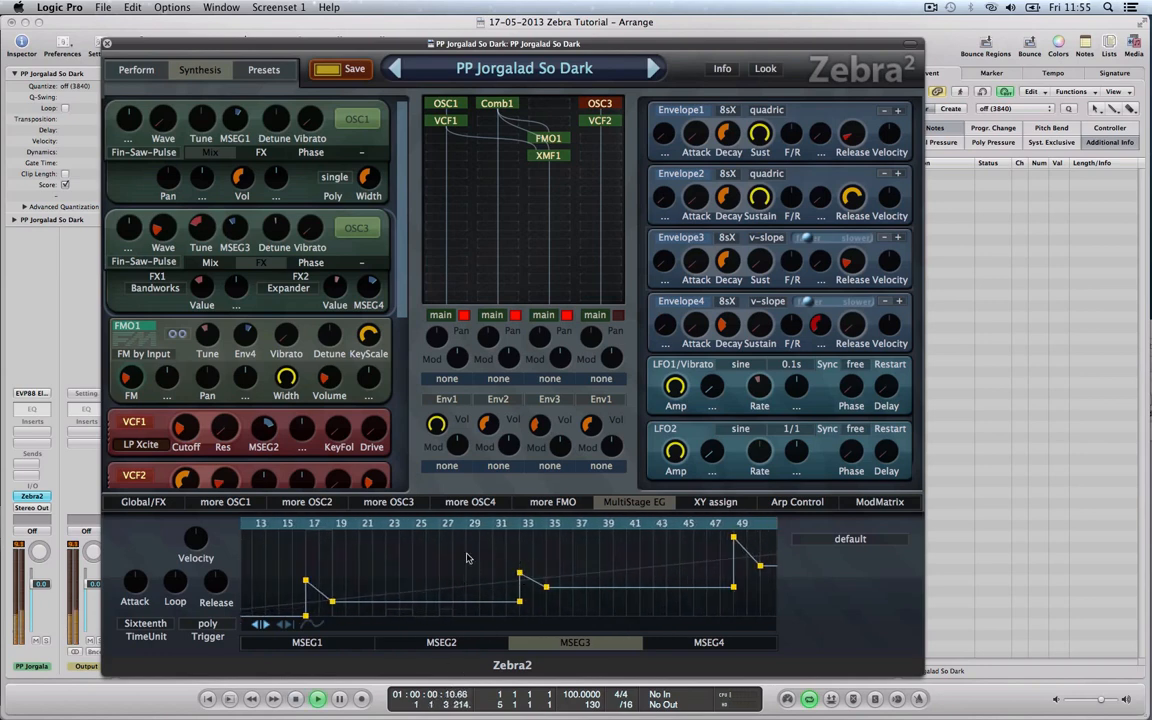
key("space")
scroll(470, 565, "down", 2)
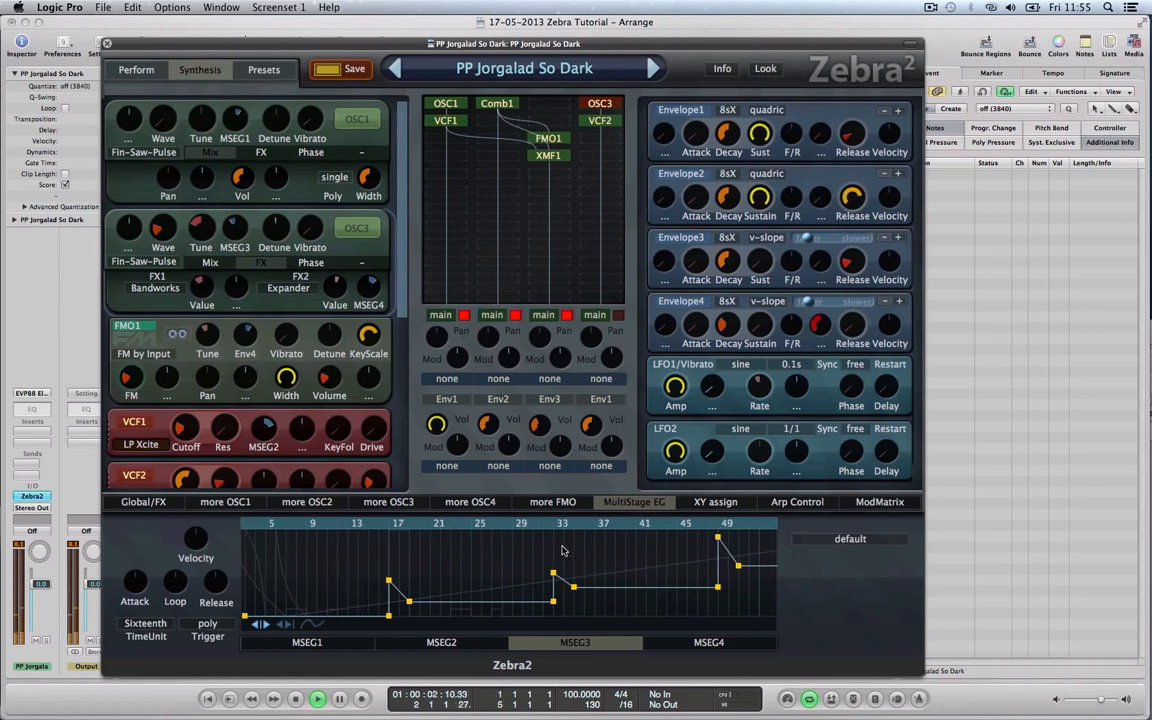
Step: Unmute the second and third lanes, and mute the first and fourth lanes
left_click(465, 316)
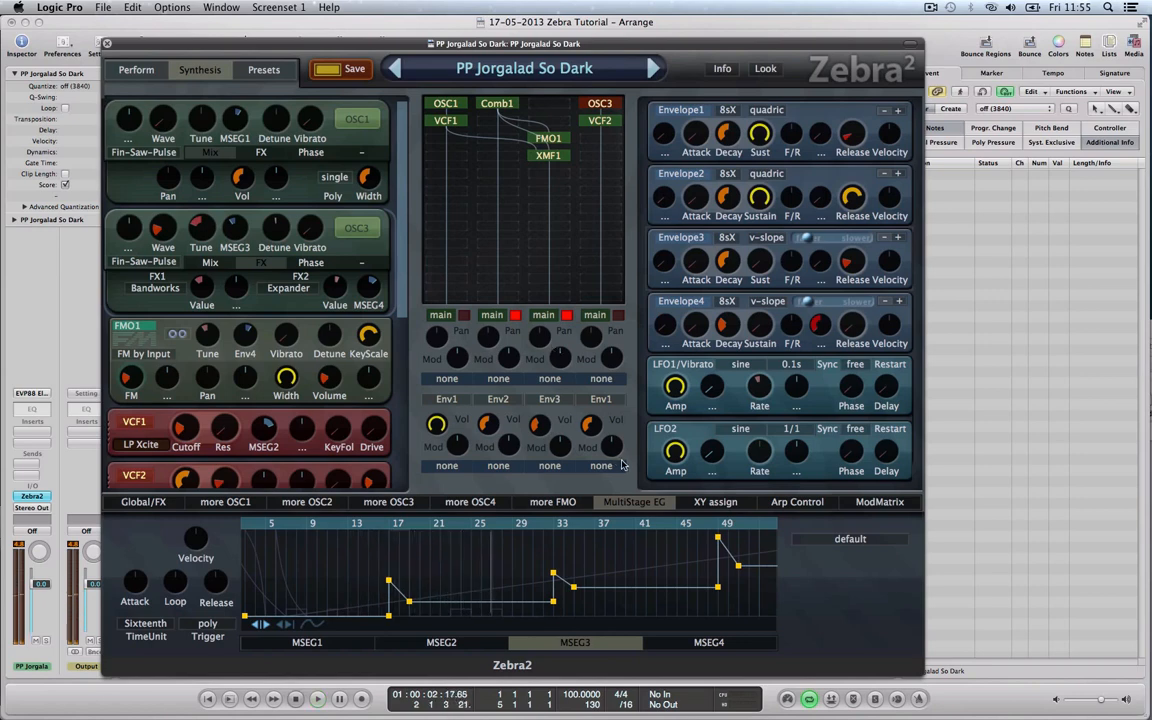
left_click(516, 316)
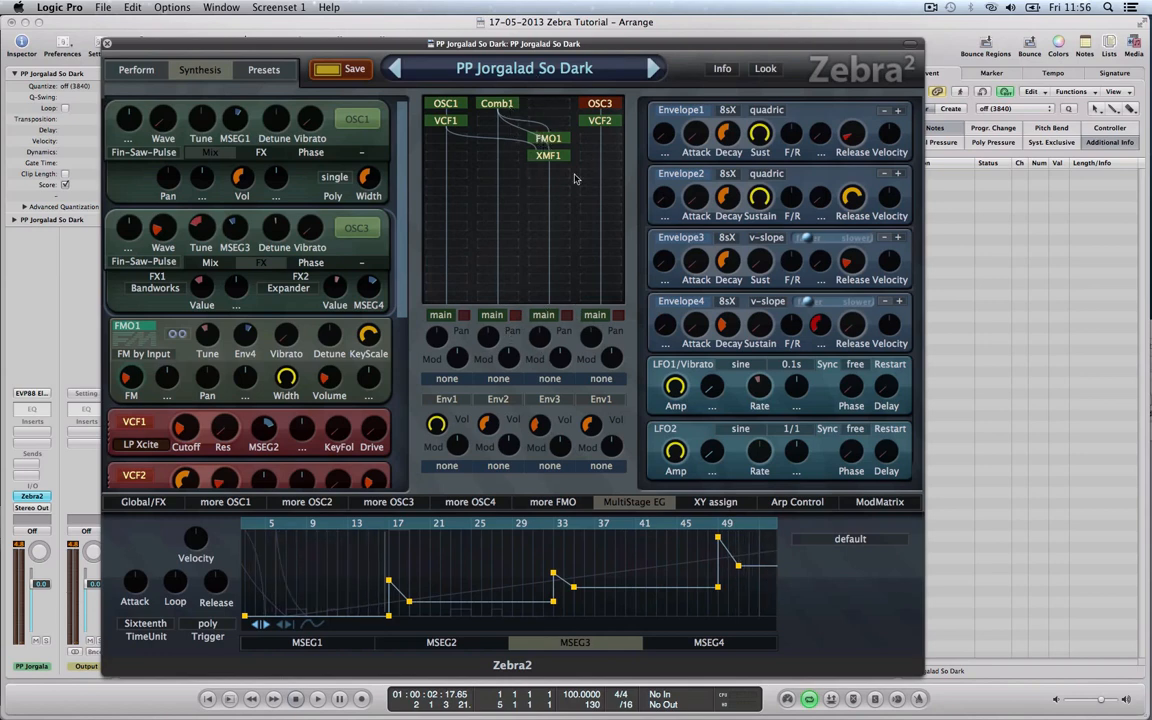
left_click(464, 315)
left_click(619, 315)
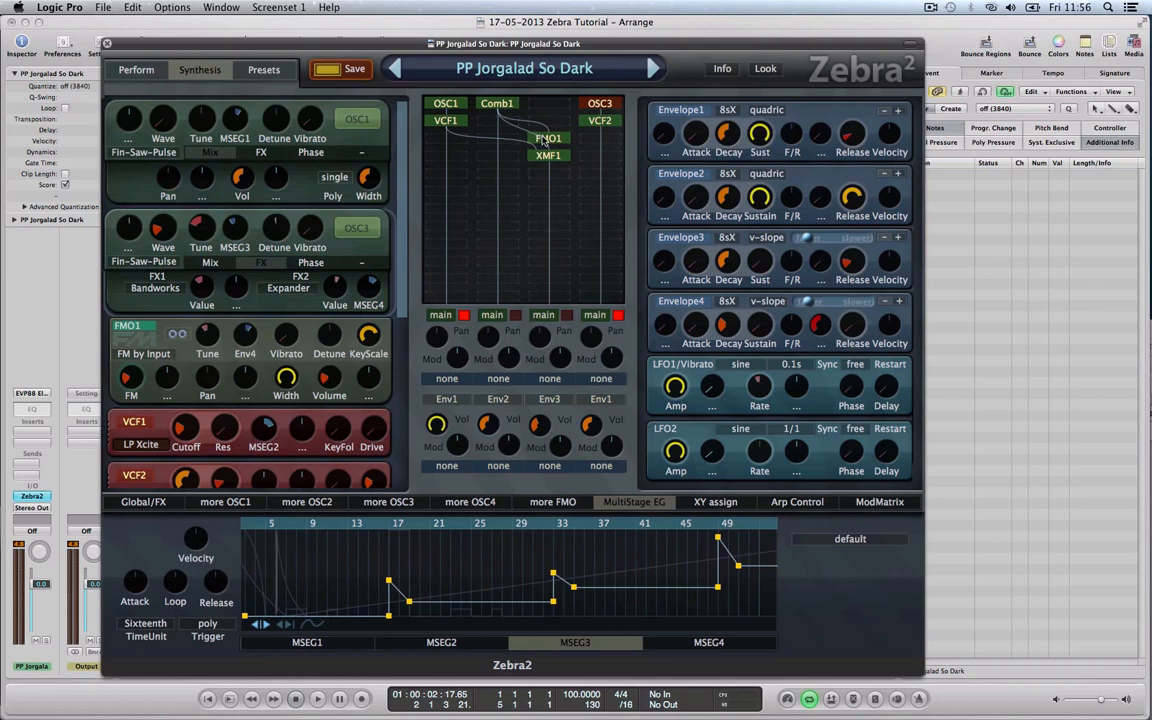
Step: Audition the Comb1 and FMO1 lanes, and review the Comb1 settings and the XMF filter's Lfo2 modulation
key("space")
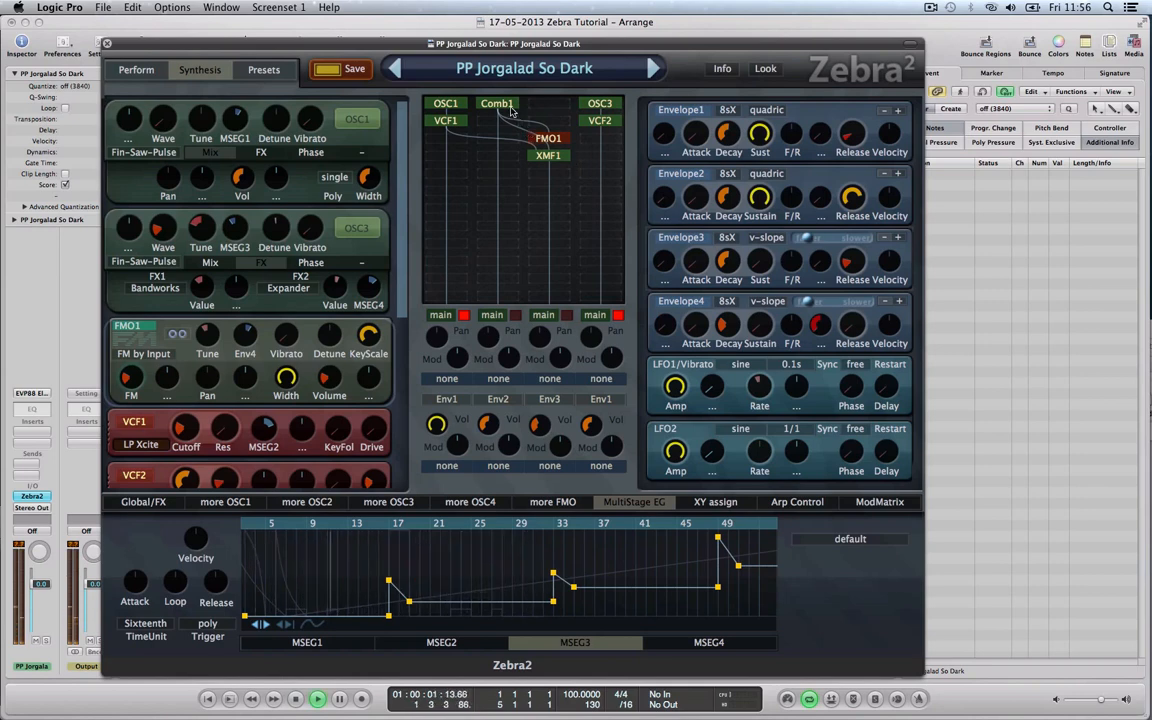
left_click_drag(403, 244, 412, 451)
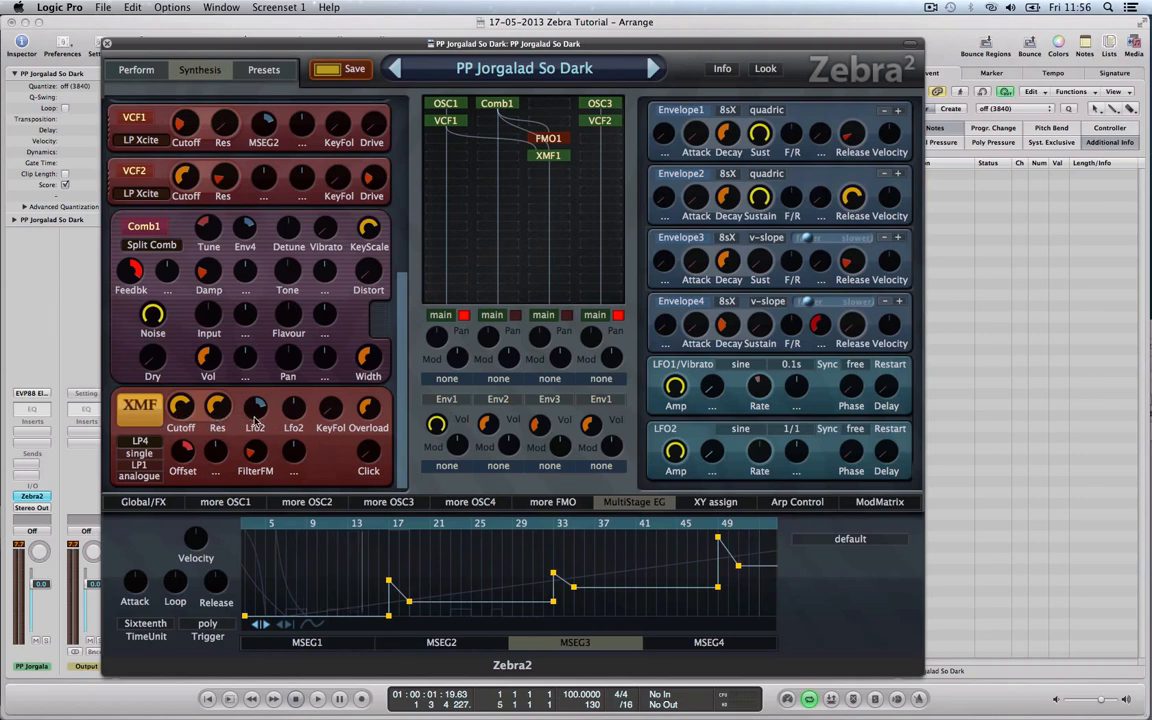
mouse_move(256, 423)
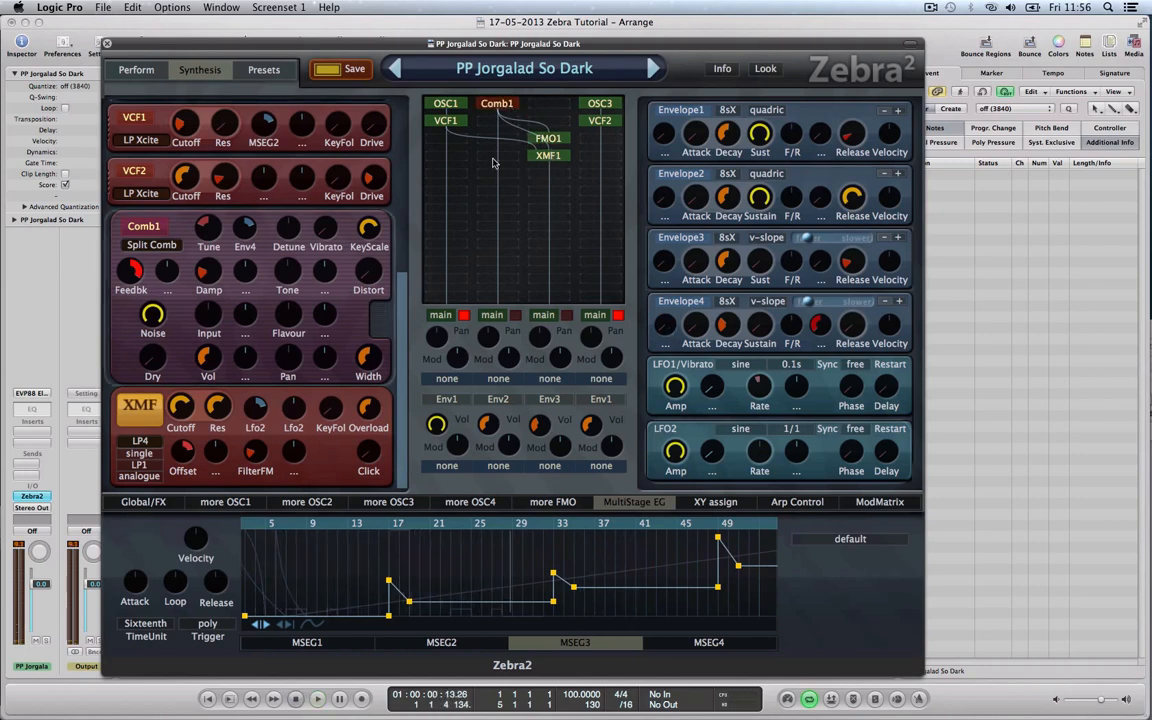
Step: Select FMO1 in the third lane and audition the sound while toggling the module's bypass
left_click(546, 142)
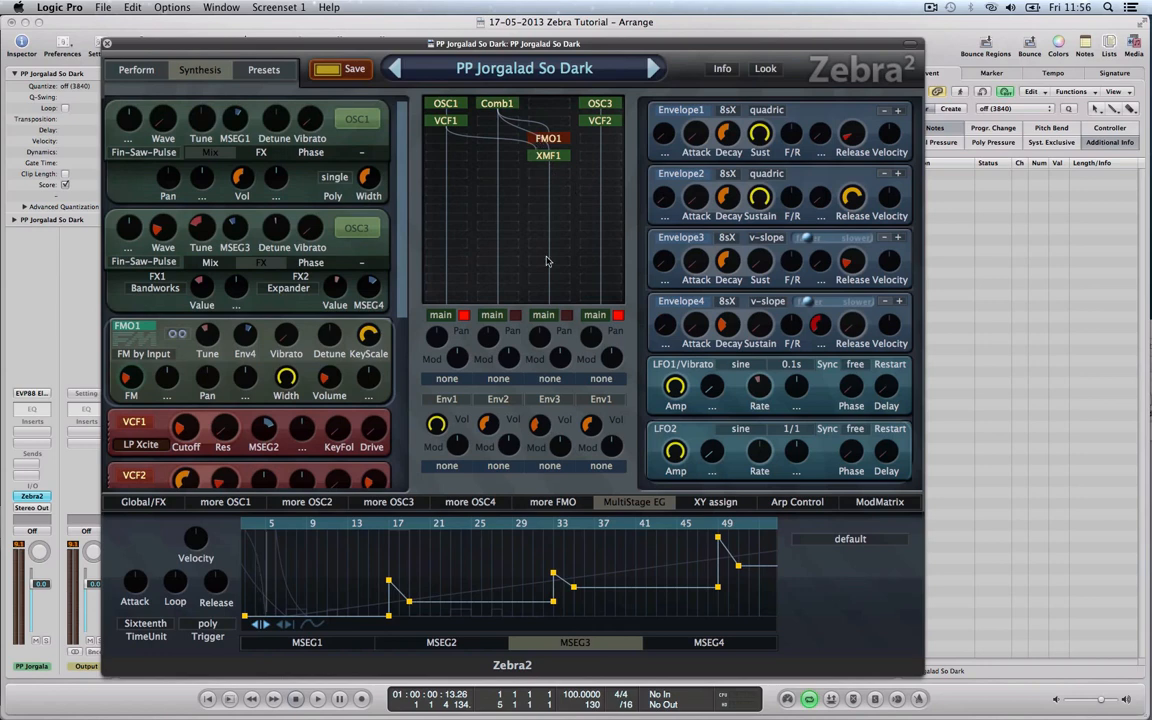
double_click(557, 136)
key("space")
double_click(558, 138)
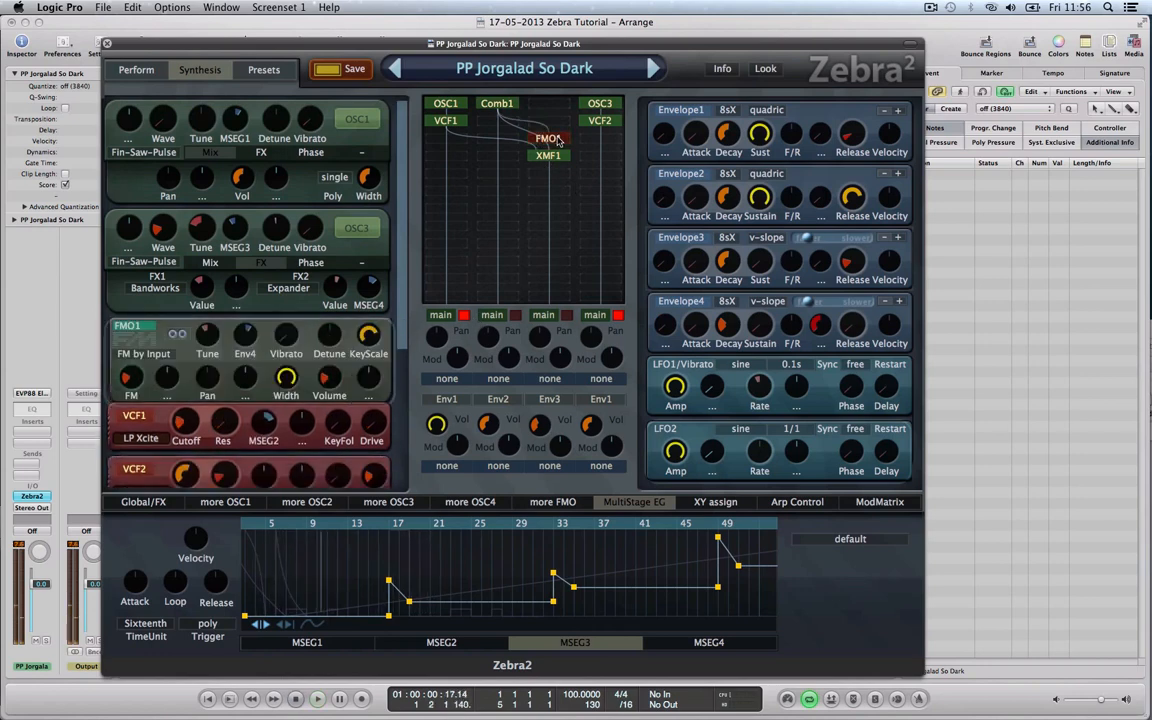
Step: Bypass FMO1 and re-enable it to compare the sound with and without the module
double_click(557, 138)
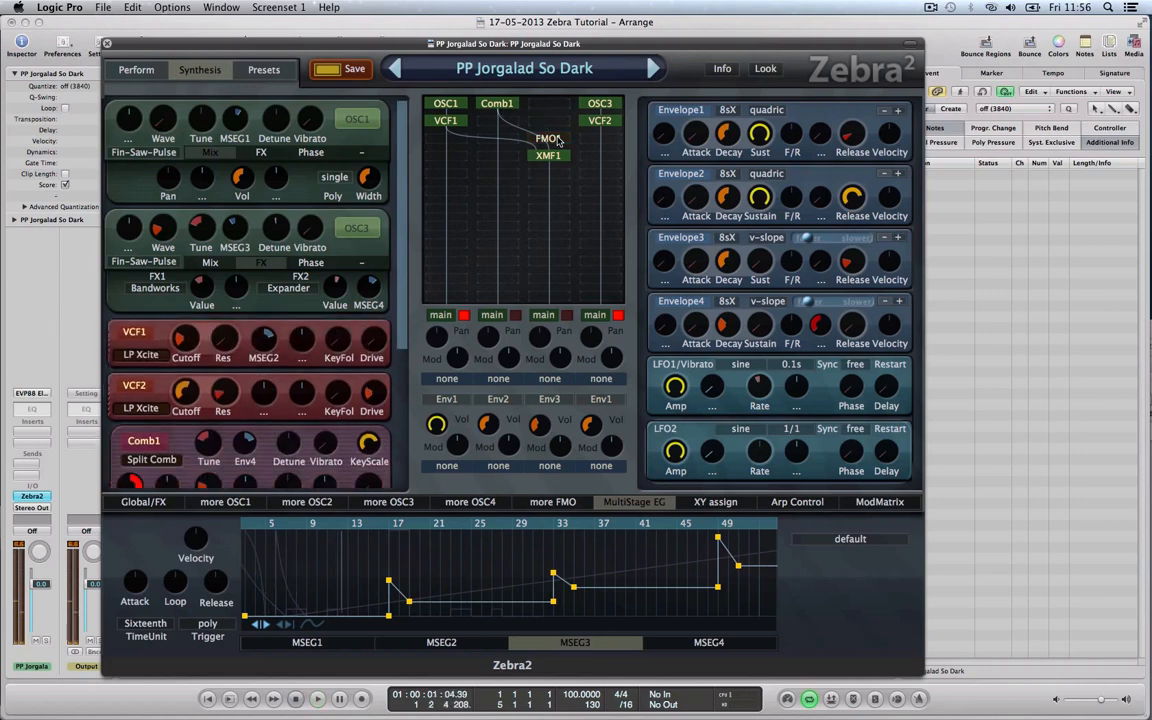
double_click(558, 138)
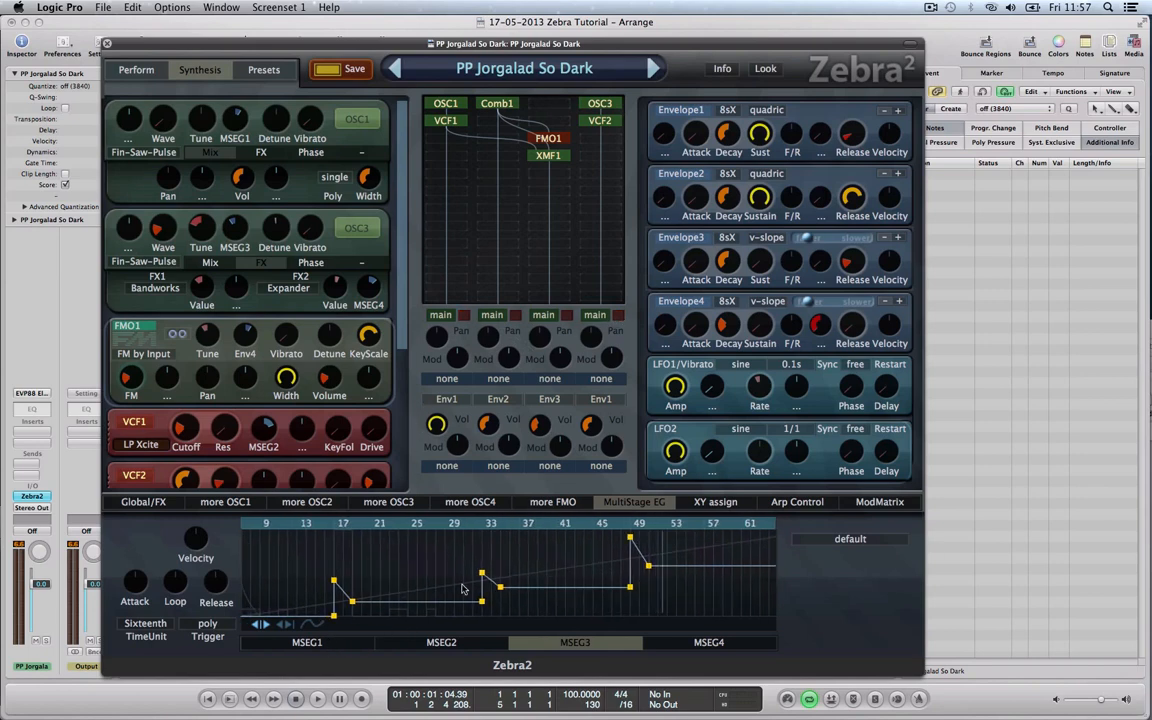
Step: Examine MSEG4 and audition OSC3's Expander effect, trying an MSEG4 modulation depth of 100.00 and restoring the original depth
left_click(709, 642)
left_click_drag(358, 524, 513, 396)
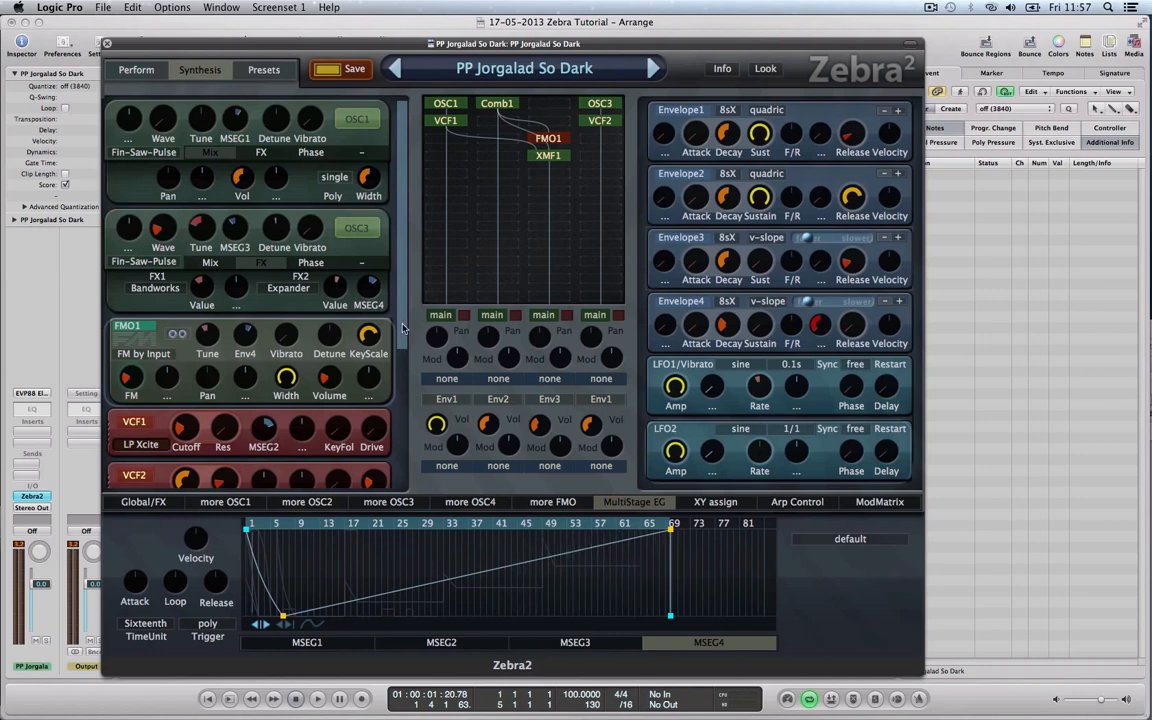
mouse_move(350, 337)
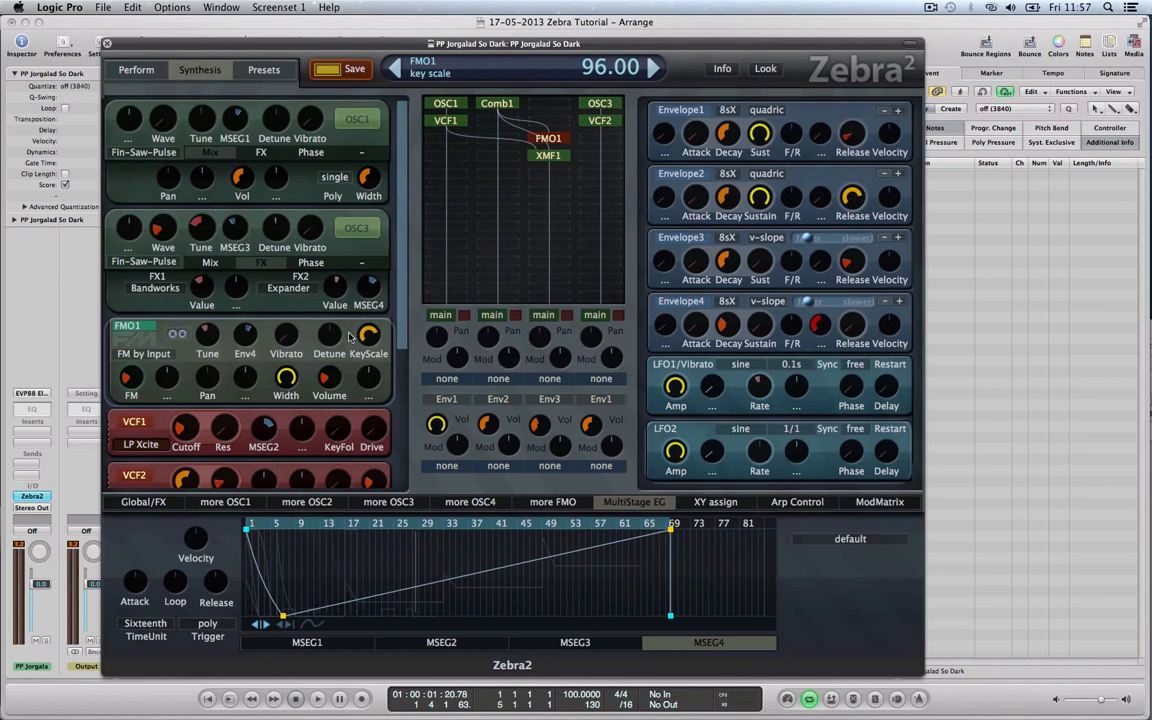
key("space")
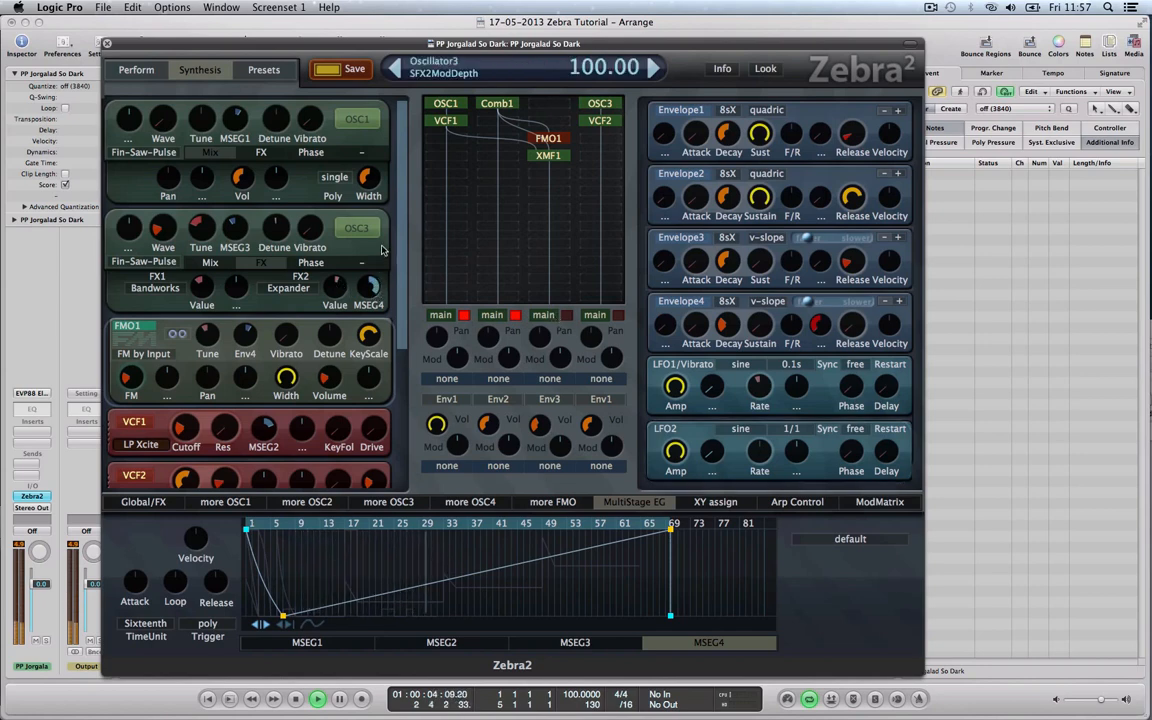
left_click_drag(377, 295, 383, 303)
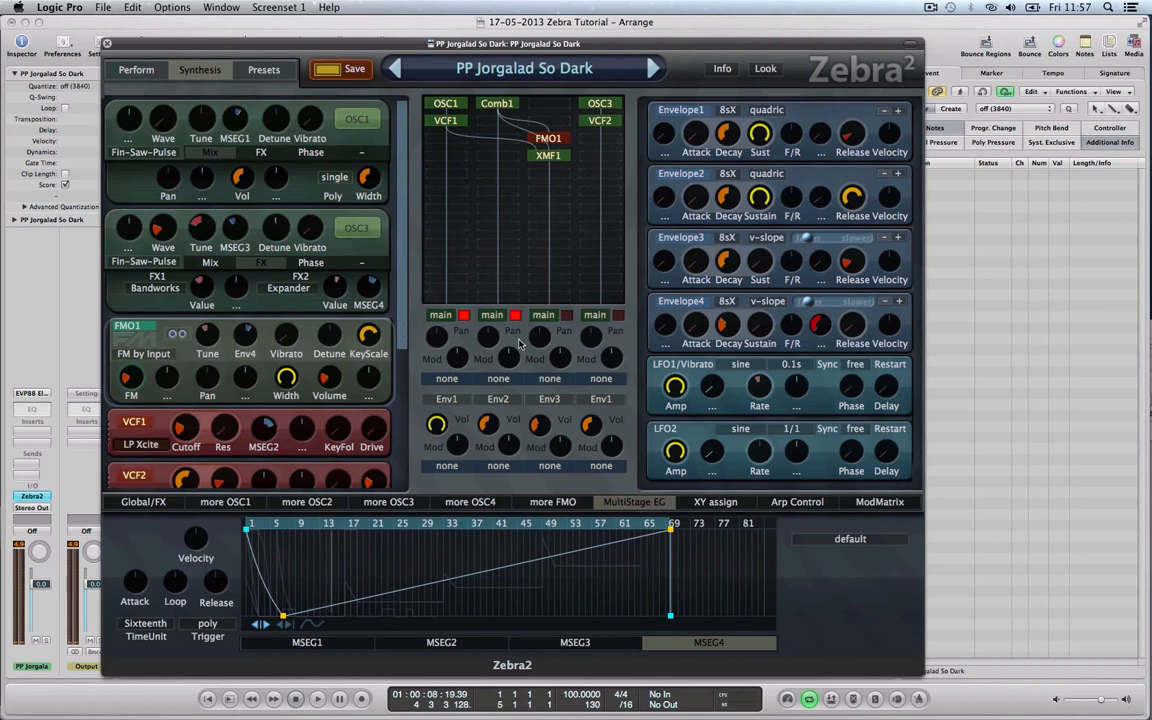
Step: Review the MSEG3, MSEG2 and MSEG1 curves, and unmute the first lane
left_click(575, 645)
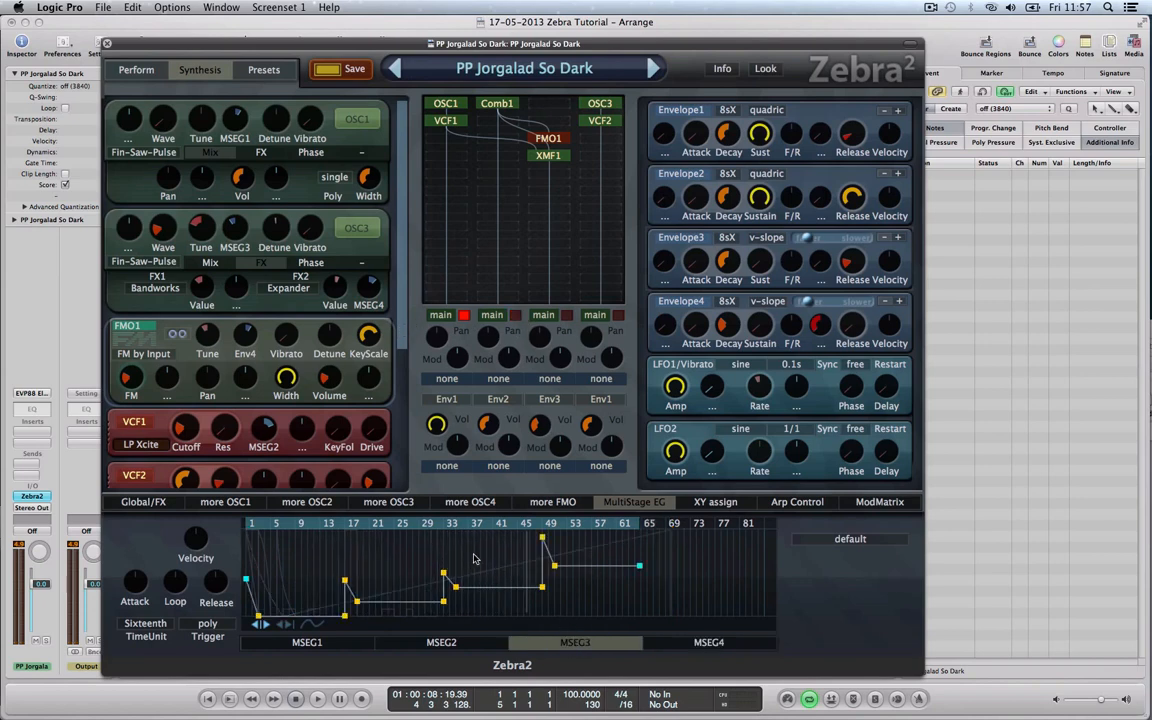
left_click(463, 643)
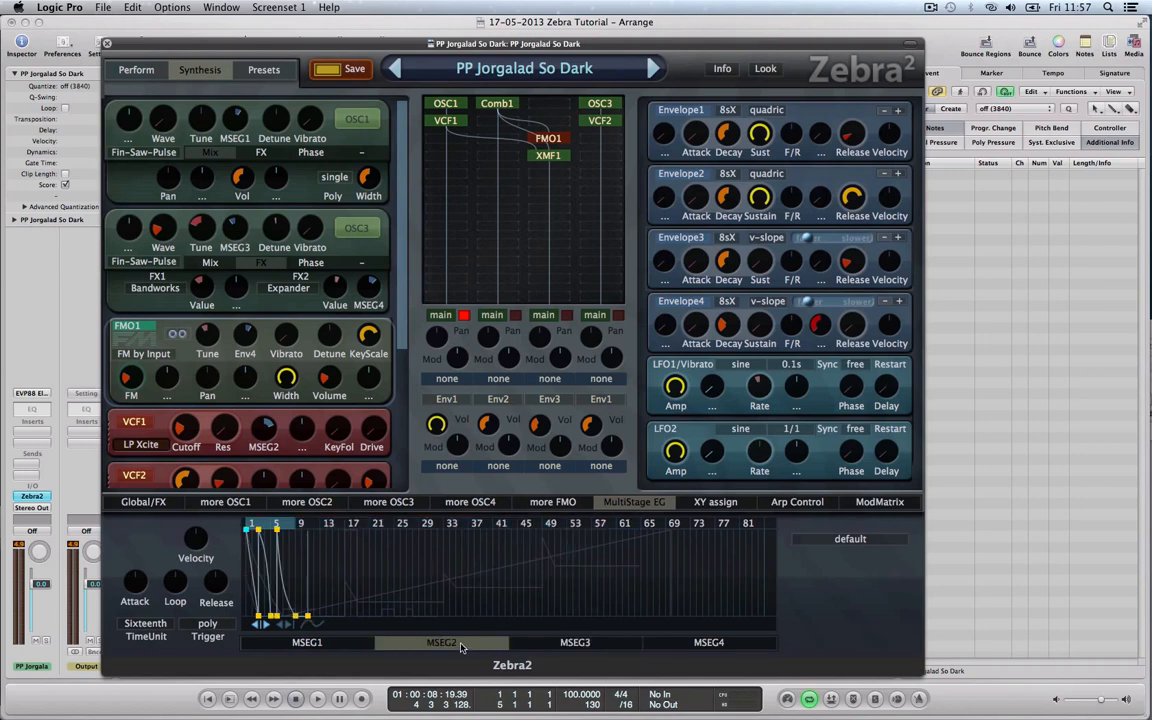
left_click(333, 644)
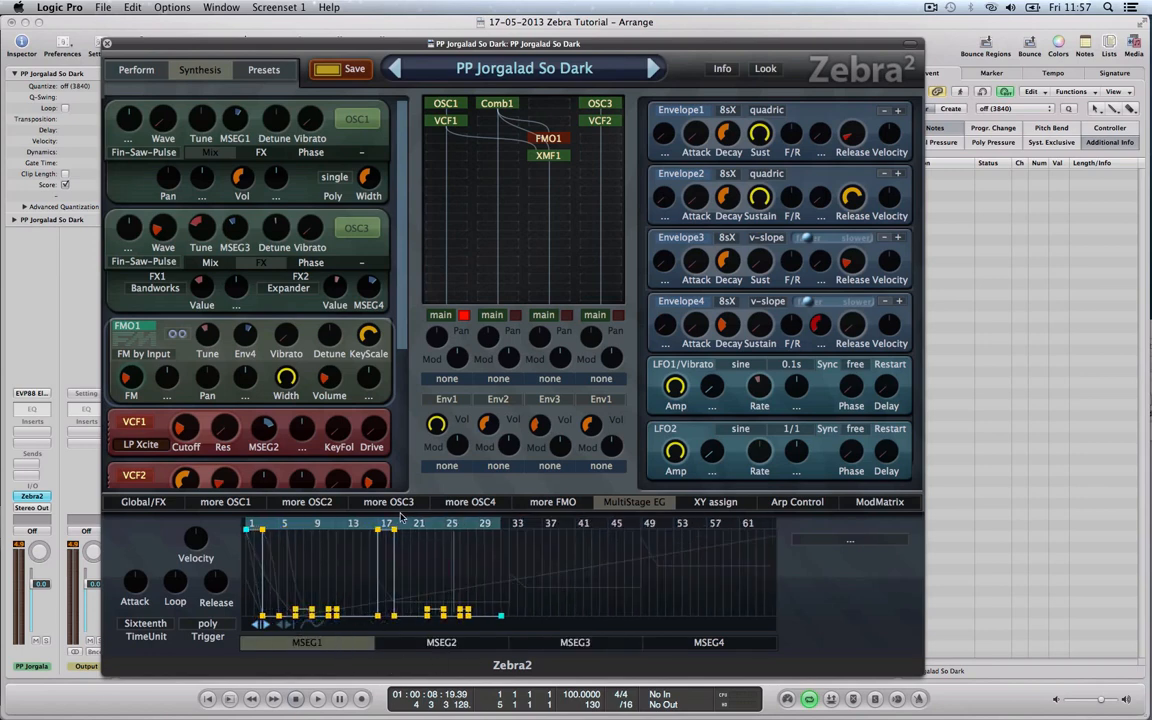
left_click(464, 316)
Step: Show the global effects section, examine the Rev1 reverb settings and audition the full sound
left_click(181, 506)
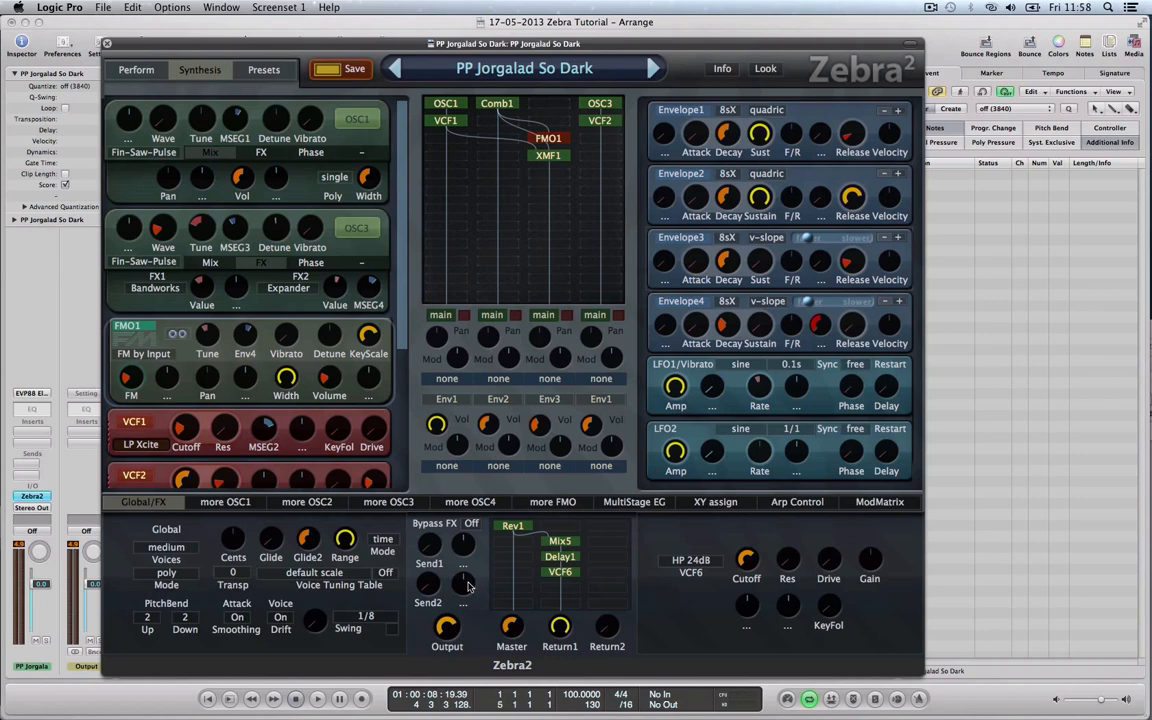
left_click(530, 529)
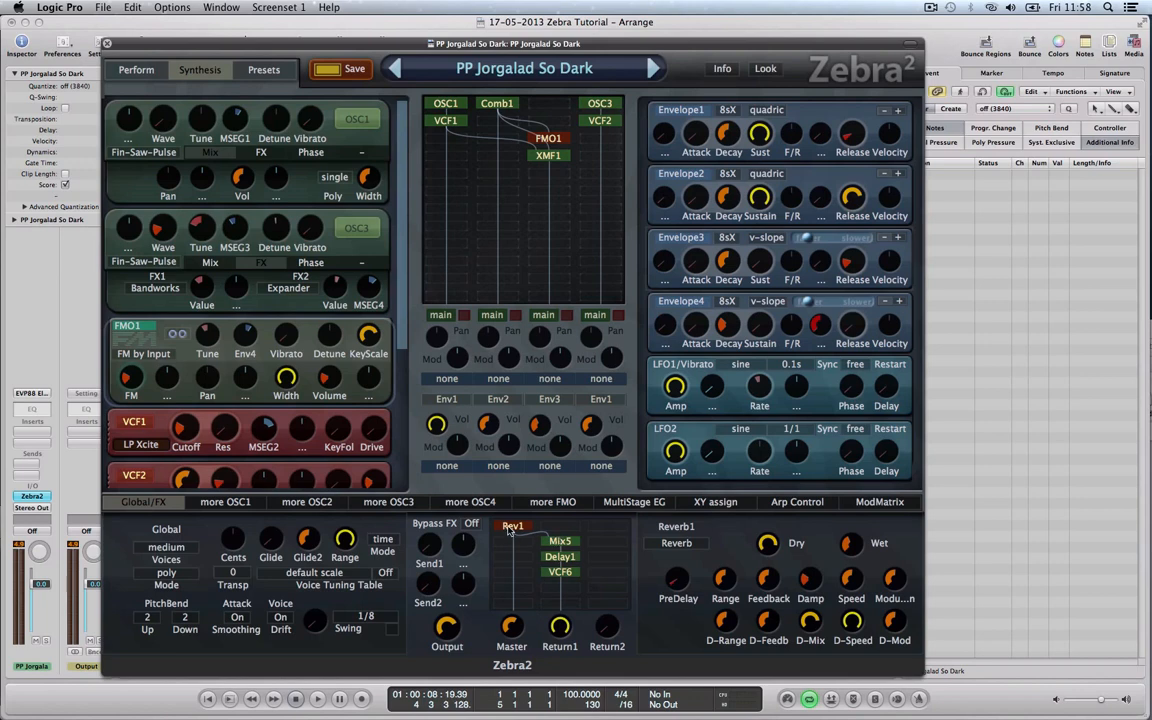
key("space")
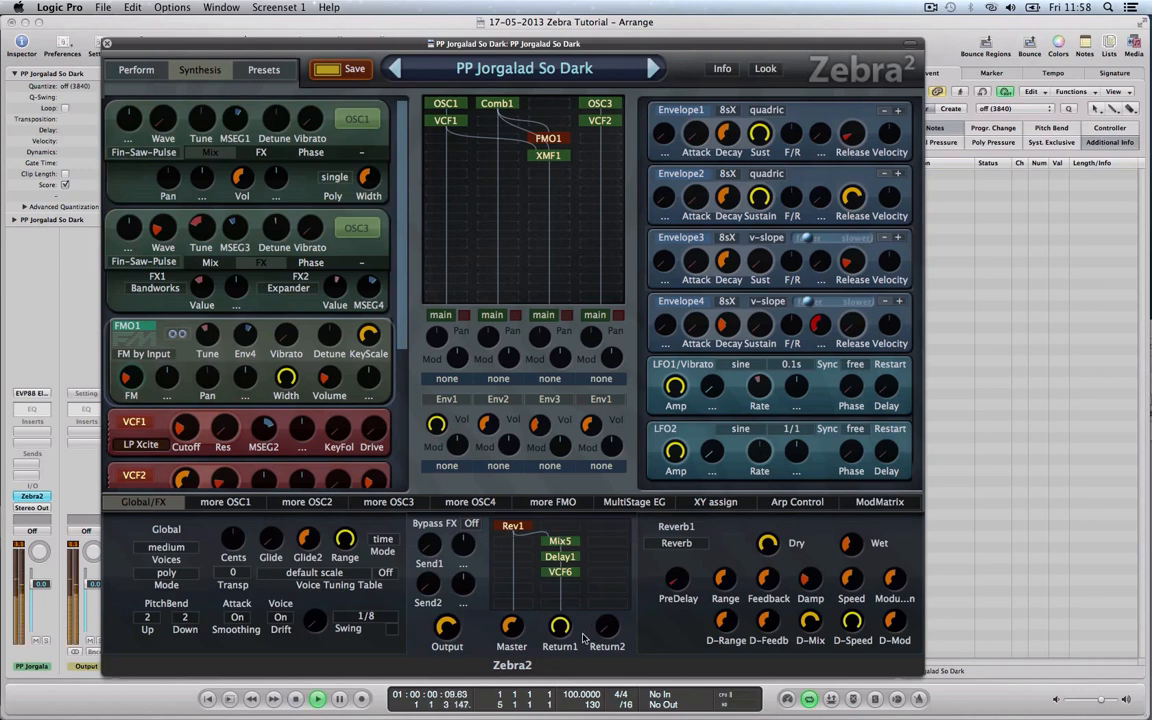
key("space")
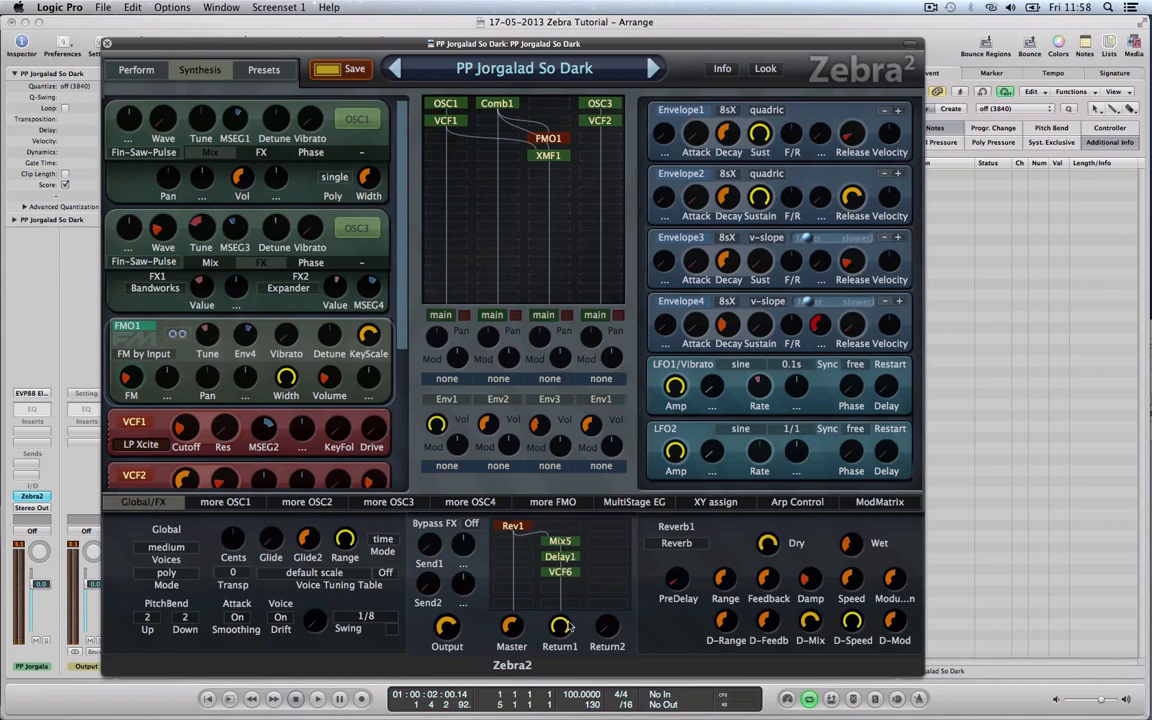
Step: Examine the Delay1 and VCF6 effect settings and the Return1 and Master levels, and audition the patch
left_click(560, 556)
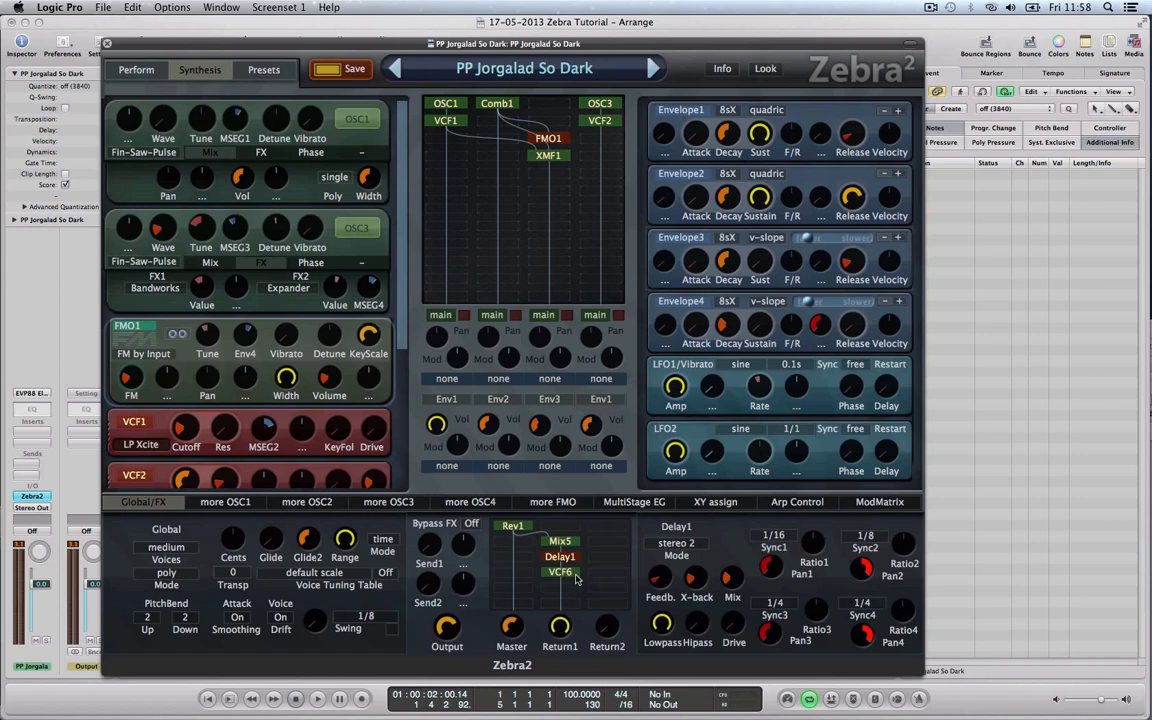
left_click(574, 576)
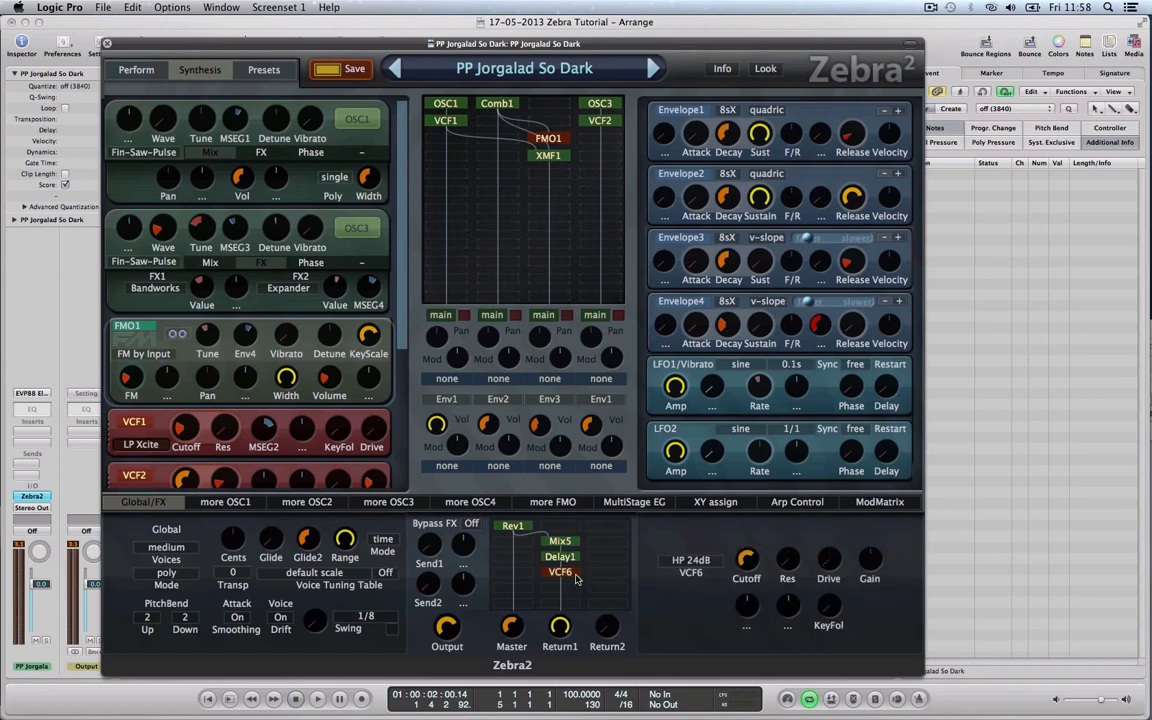
left_click_drag(559, 626, 514, 617)
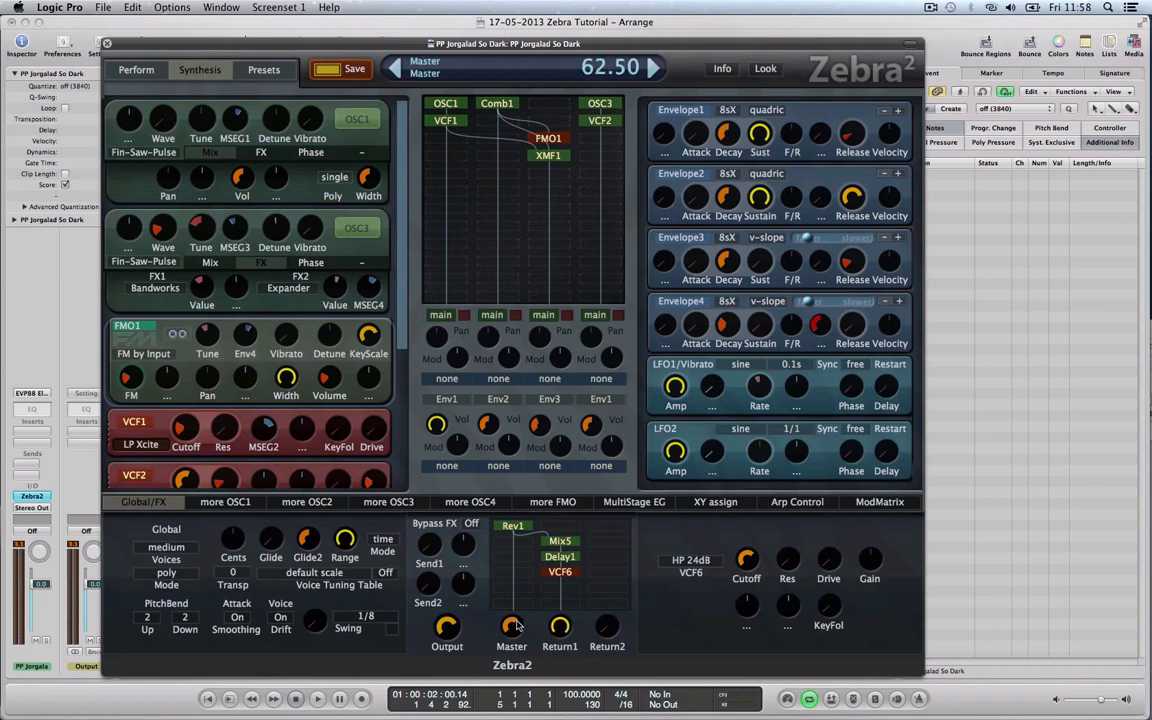
key("space")
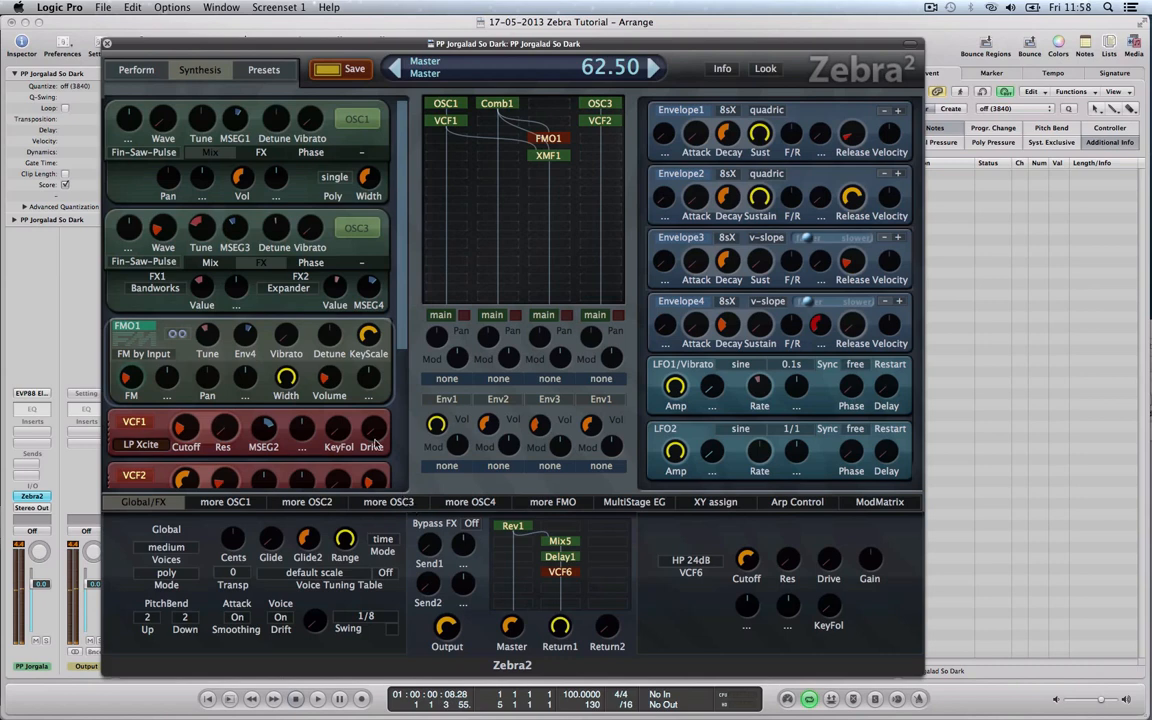
Step: Review the XY1 and XY2 assignments behind the Tune and Filter performance pads, and audition the Filter pad, leaving it centred
left_click(148, 74)
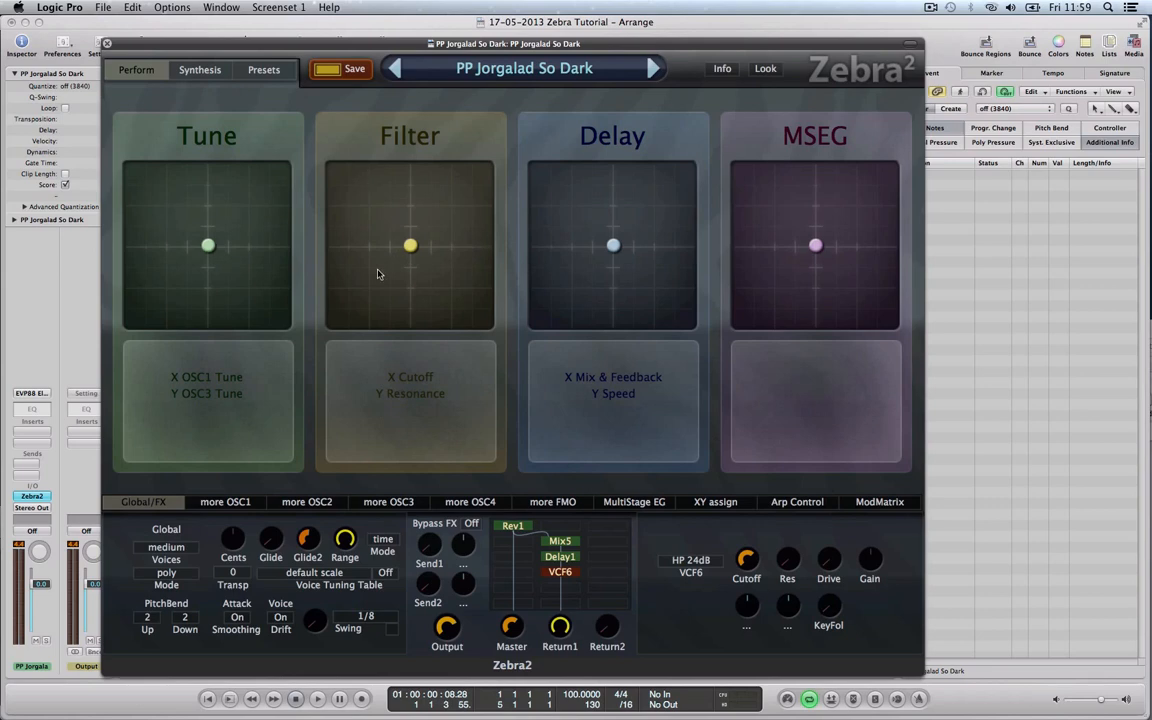
left_click(716, 502)
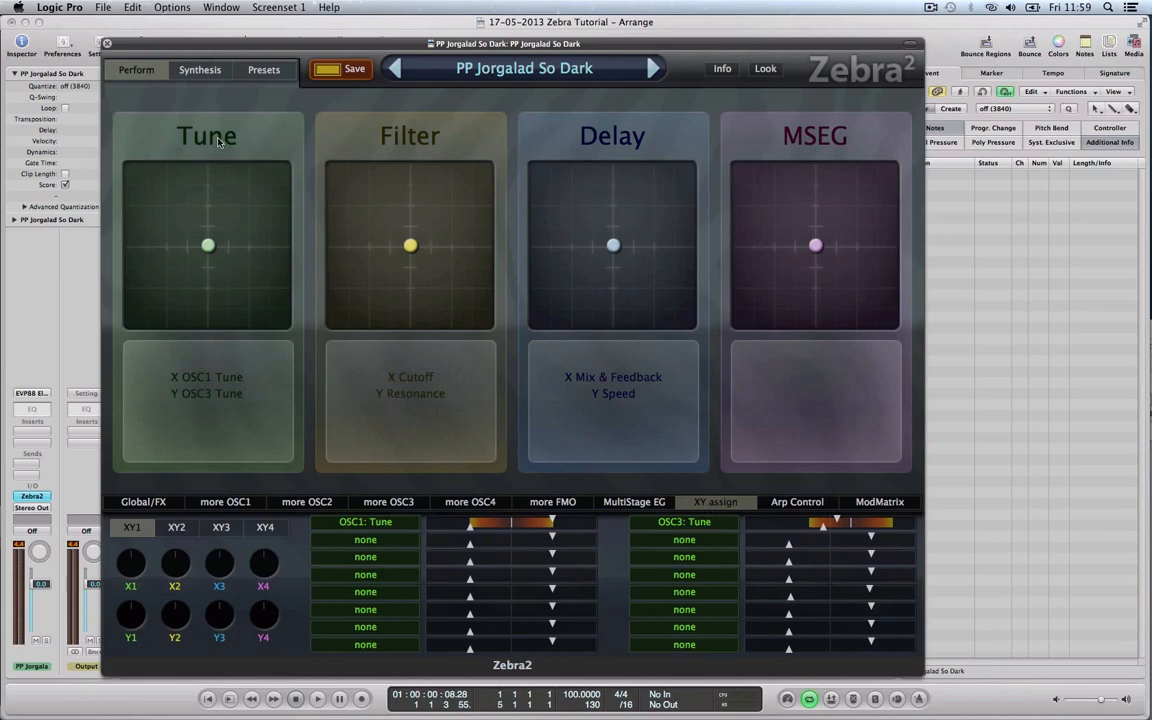
left_click(178, 529)
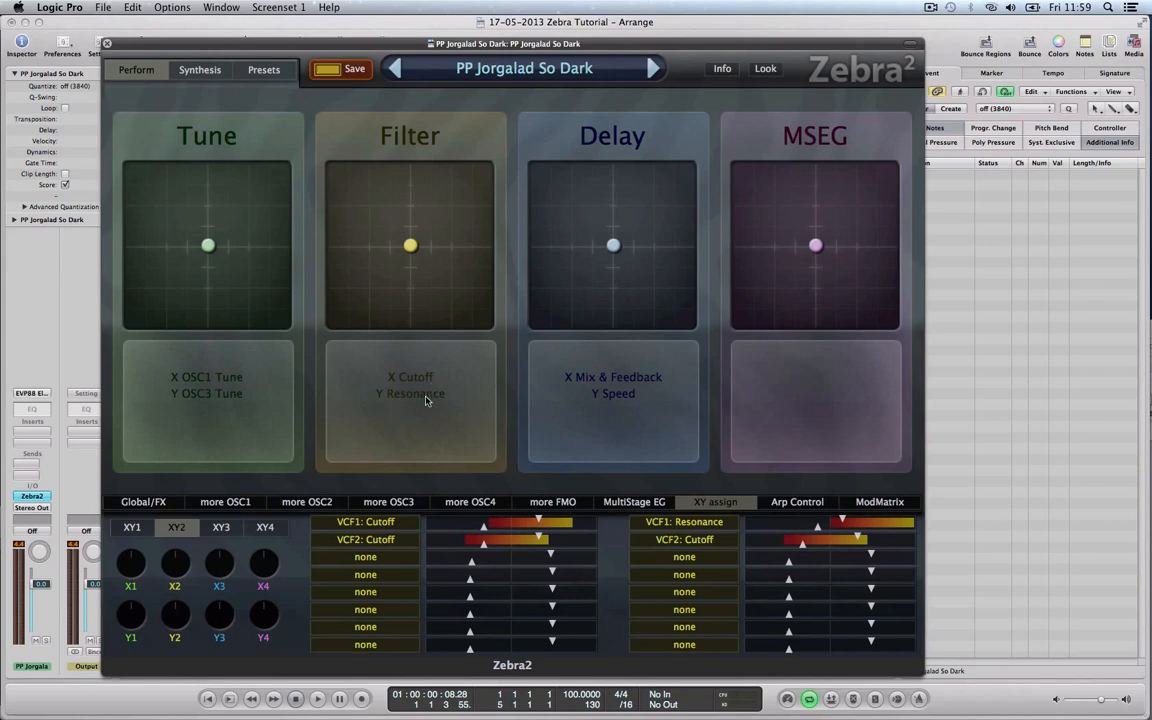
mouse_move(412, 247)
left_mouse_down()
mouse_move(454, 213)
mouse_move(402, 242)
mouse_move(484, 260)
mouse_move(358, 311)
mouse_move(482, 226)
mouse_move(390, 166)
mouse_move(345, 230)
mouse_move(400, 222)
mouse_move(375, 266)
mouse_move(476, 237)
mouse_move(488, 322)
mouse_move(380, 218)
mouse_move(404, 252)
mouse_move(419, 249)
mouse_move(410, 245)
left_mouse_up()
key("space")
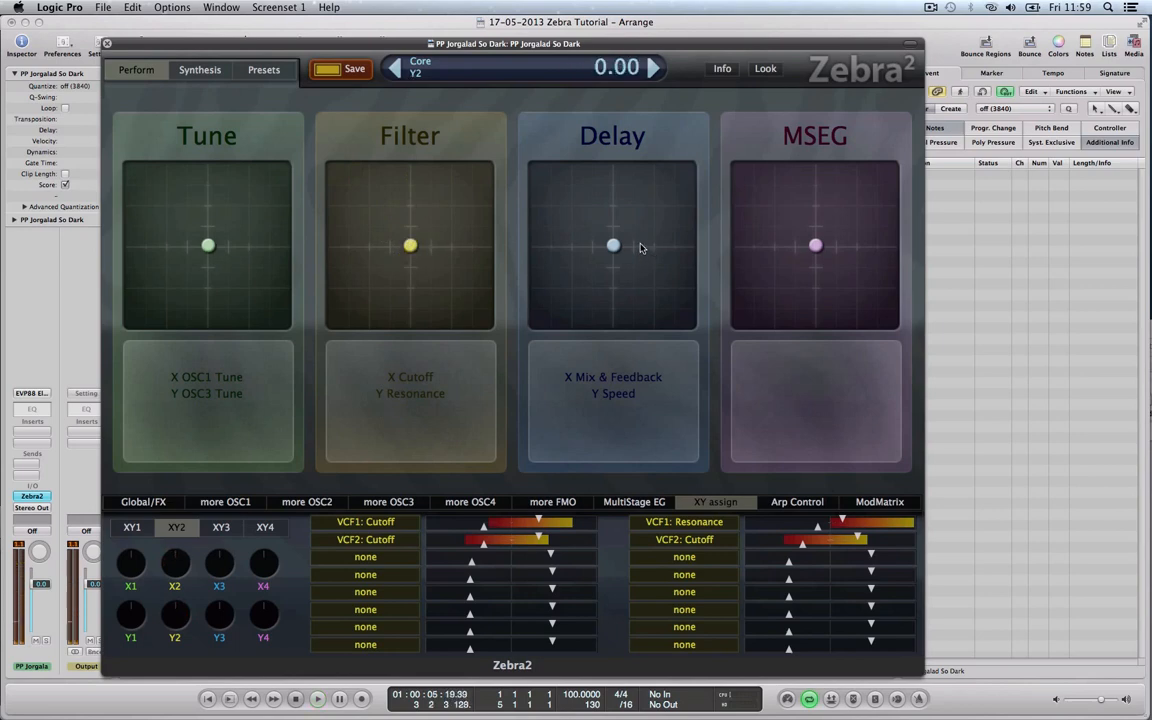
Step: Review the XY3 assignments and audition the Delay pad with raised X and Y values, returning it to its centre
left_click(222, 527)
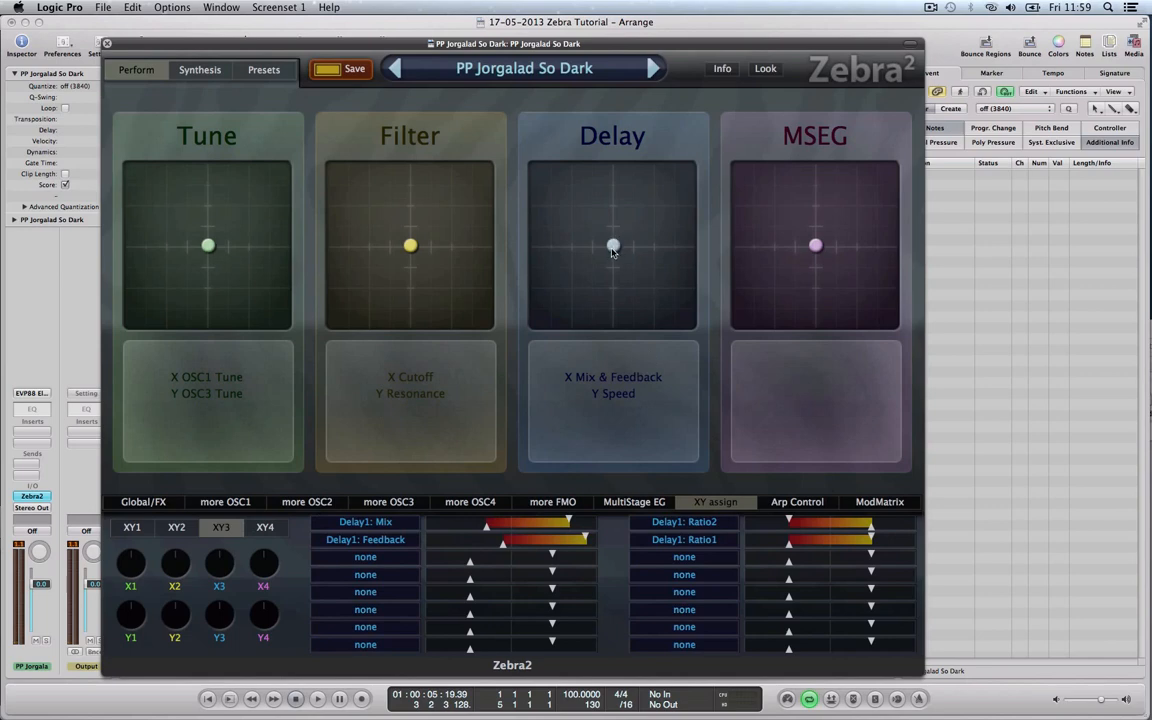
key("space")
left_click_drag(613, 251, 680, 207)
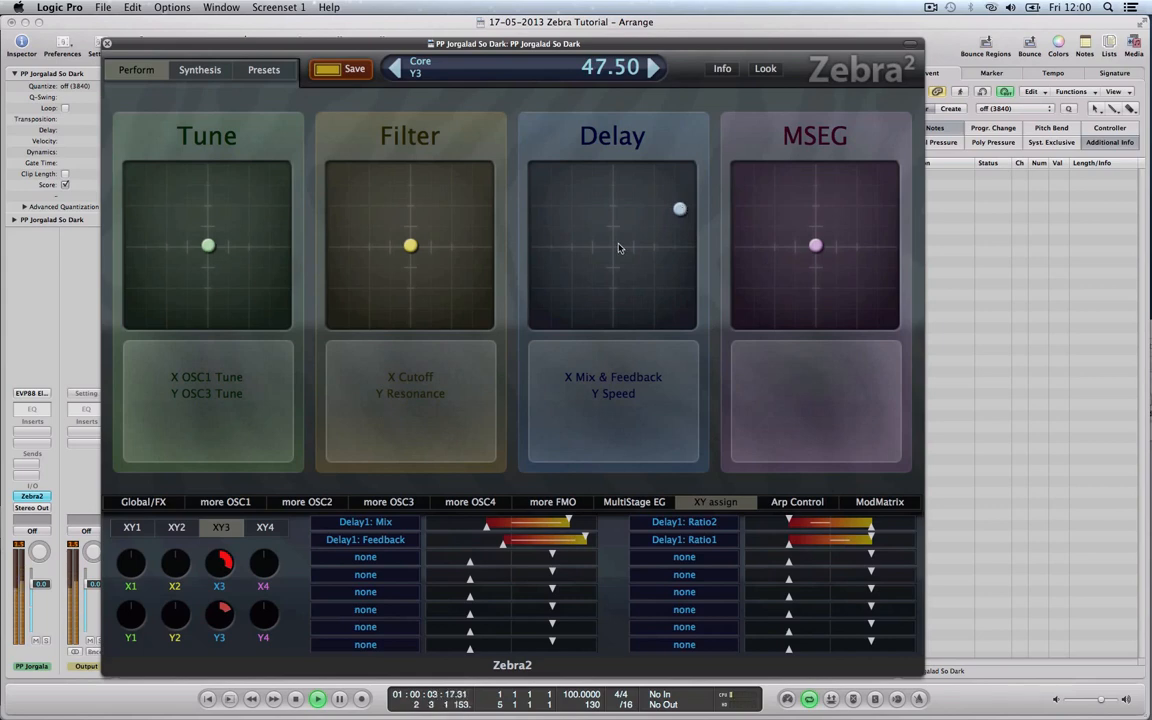
double_click(619, 247)
key("space")
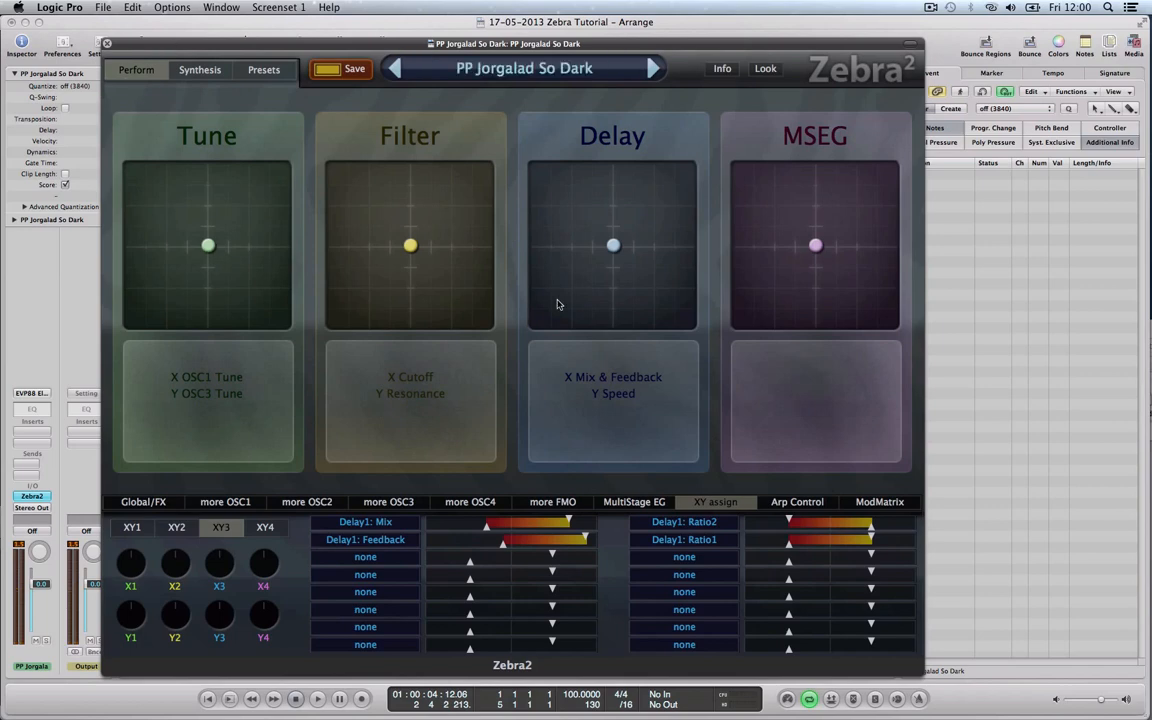
Step: Revisit the synthesis modules, the XY2 and XY1 assignments and the preset list, and close the Zebra2 window
left_click(200, 70)
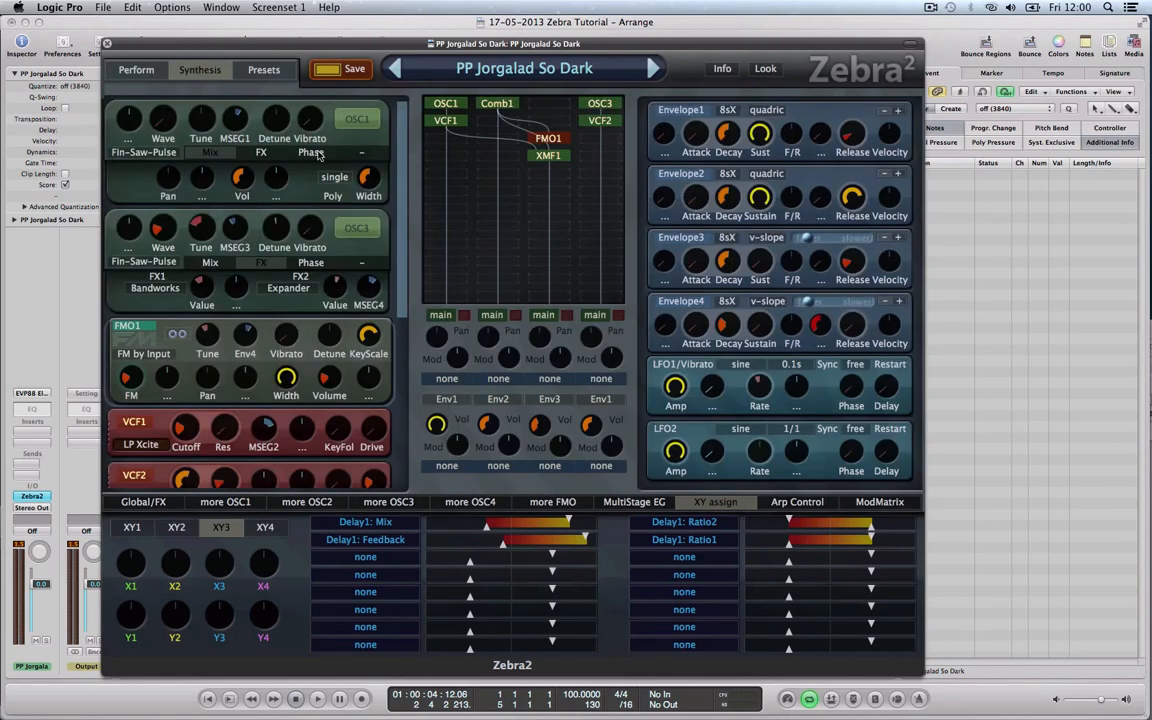
left_click(177, 527)
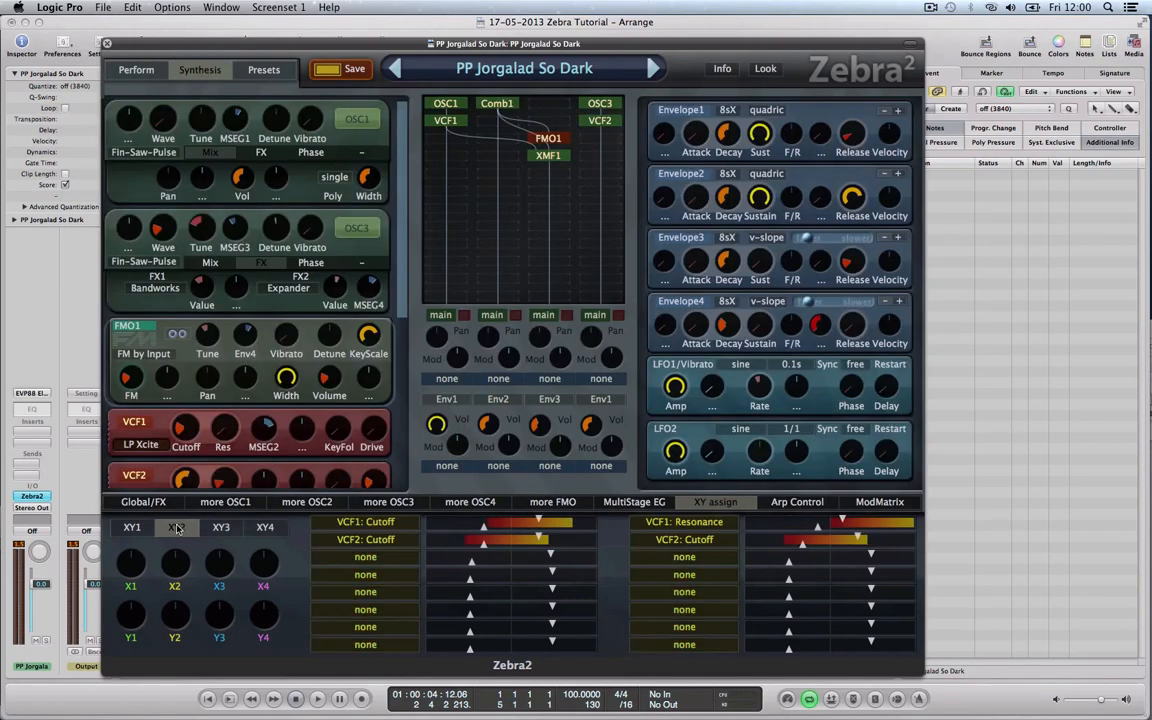
left_click(145, 529)
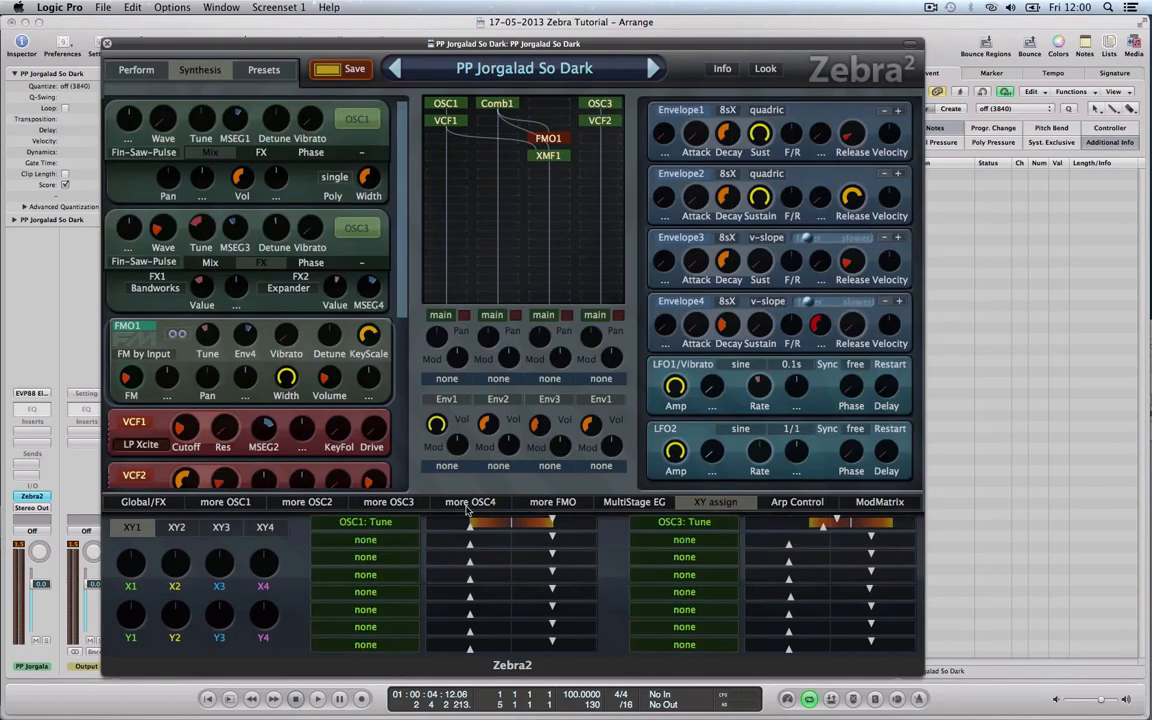
left_click(265, 70)
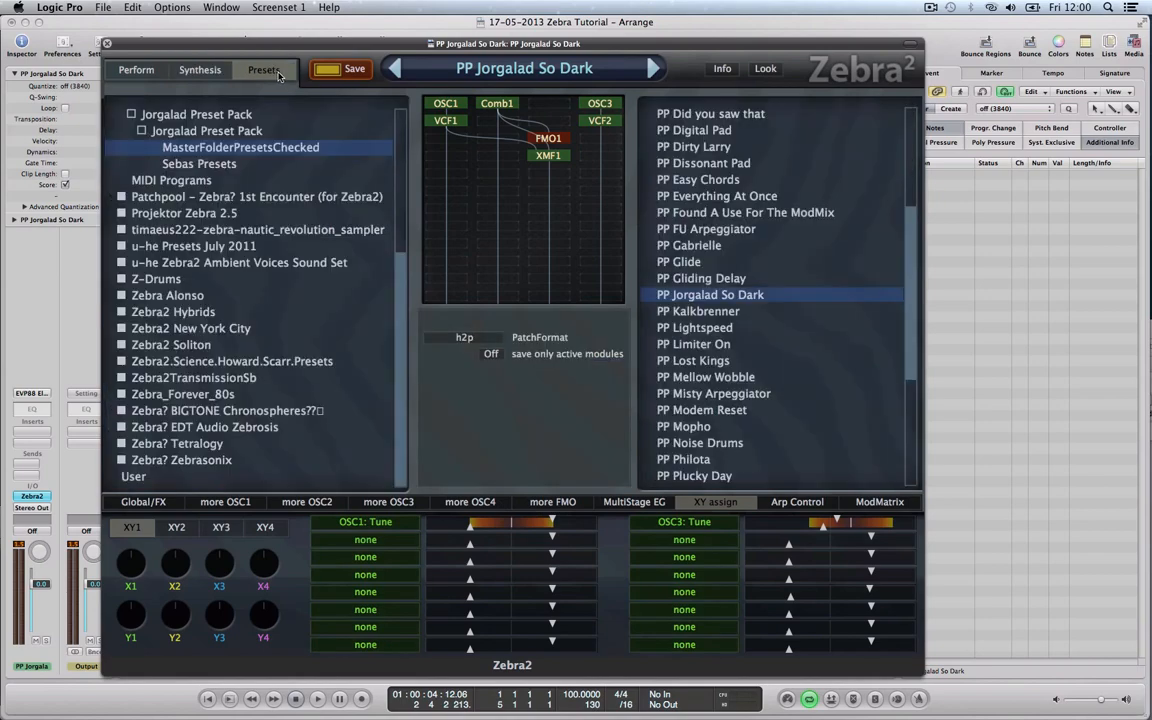
left_click(214, 71)
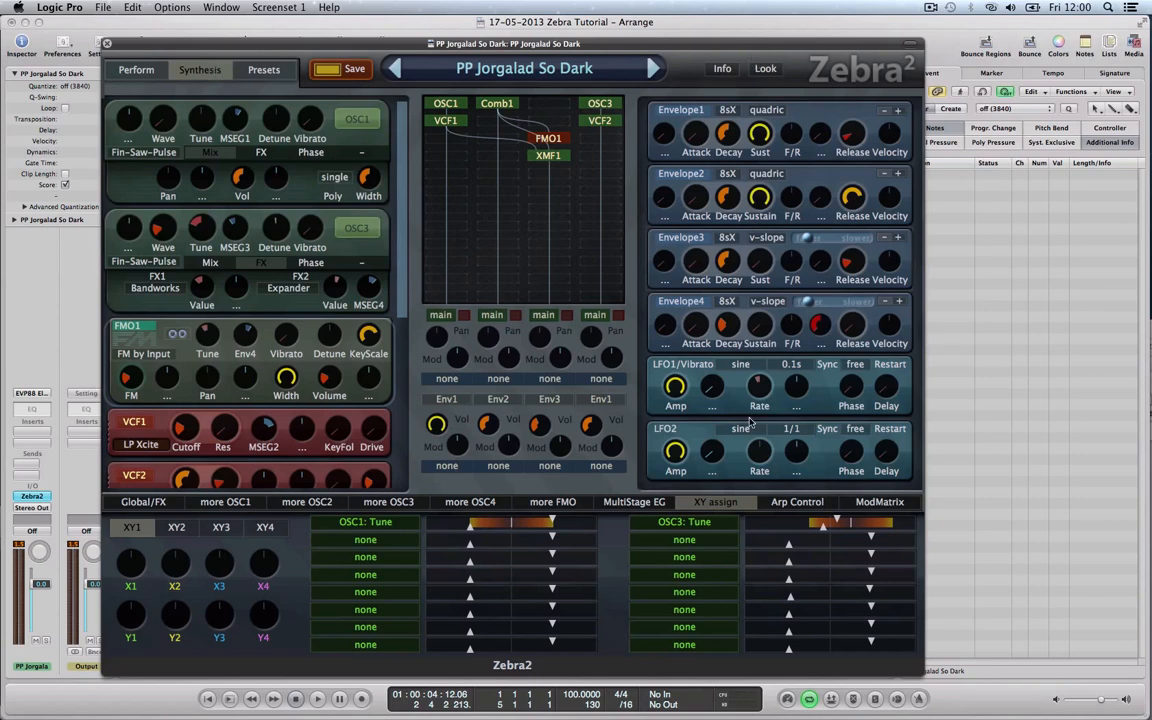
left_click(107, 44)
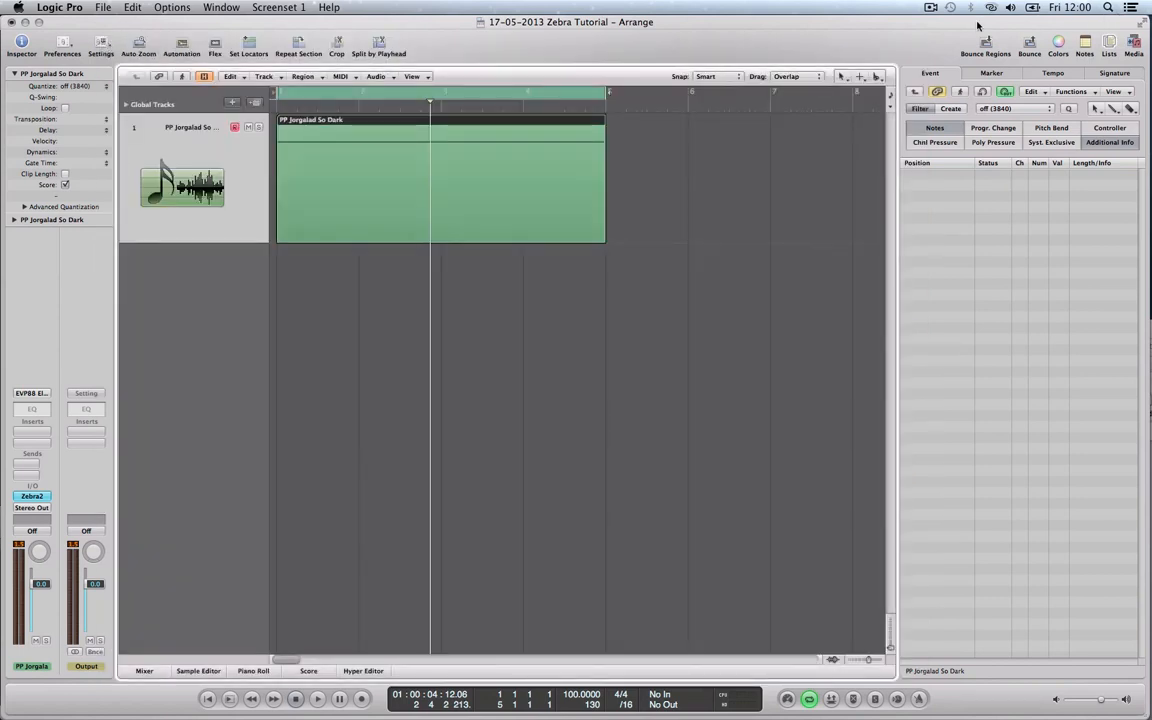